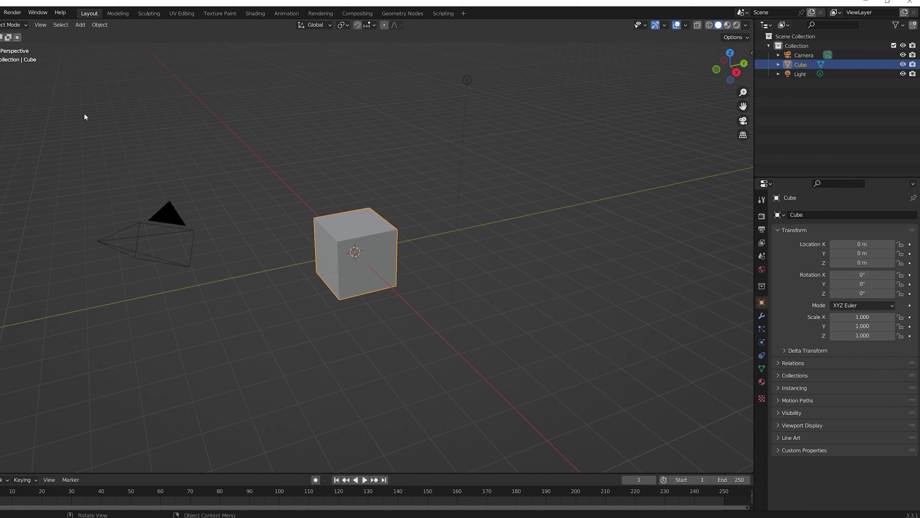
- Box-select the default Camera, Cube and Light across the viewport
left_click_drag(84, 114, 590, 434)
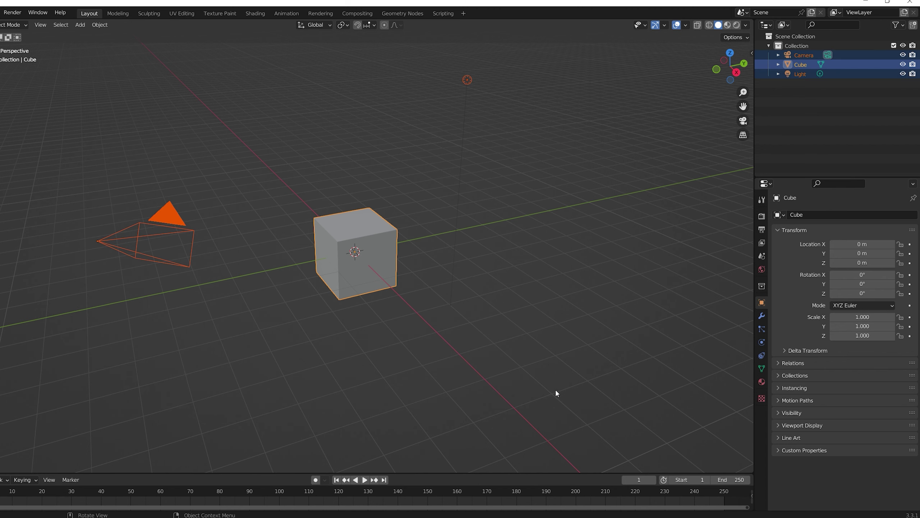
- Delete the default objects and add a text object at the scene origin
key("Delete")
key("shift+Tab")
key("shift+a")
mouse_move(381, 275)
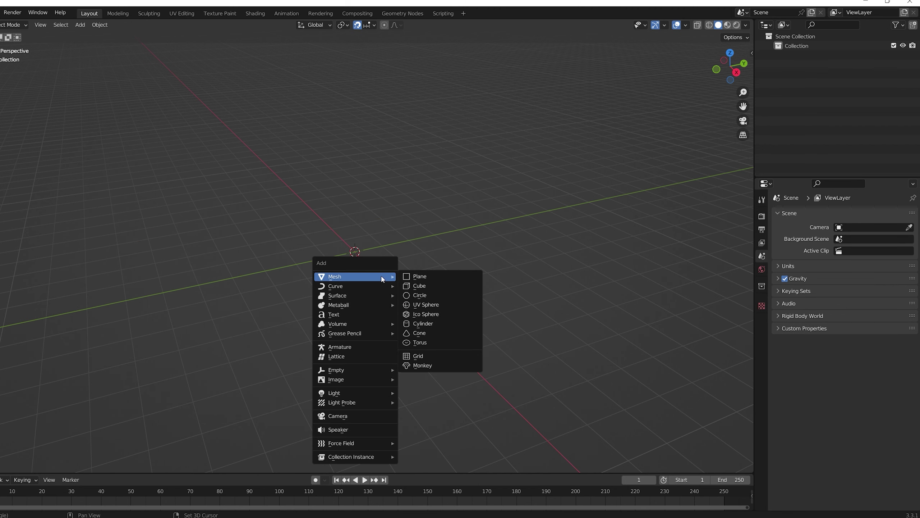
left_click(358, 312)
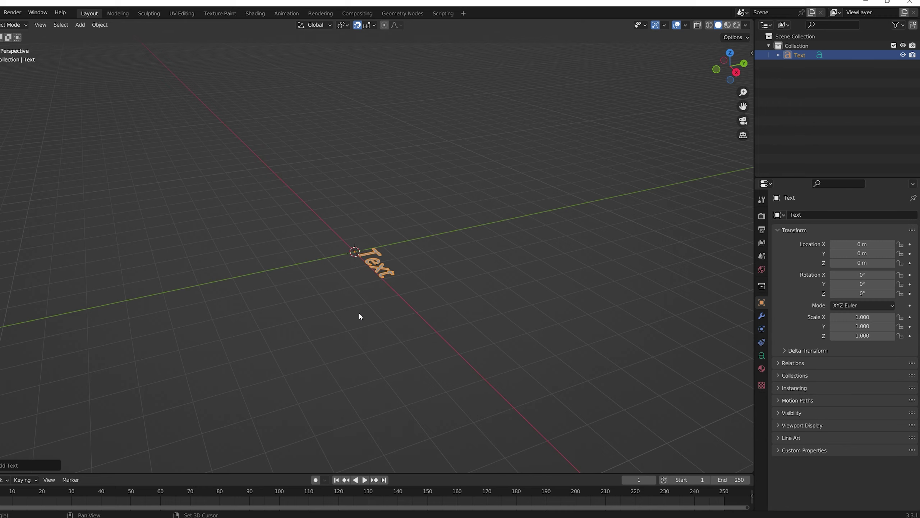
- Replace the placeholder text so the object reads BREAK
left_click_drag(378, 288, 476, 317)
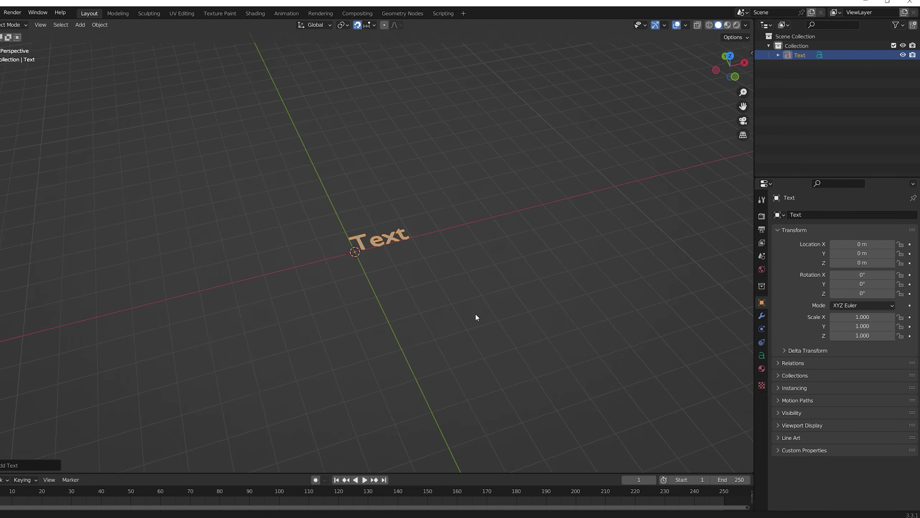
scroll(411, 250, "up", 5)
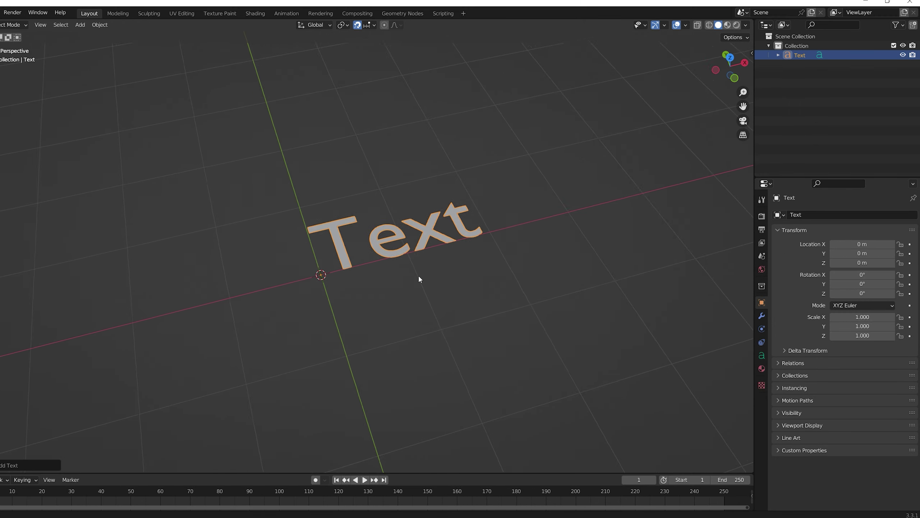
left_click_drag(418, 274, 400, 312)
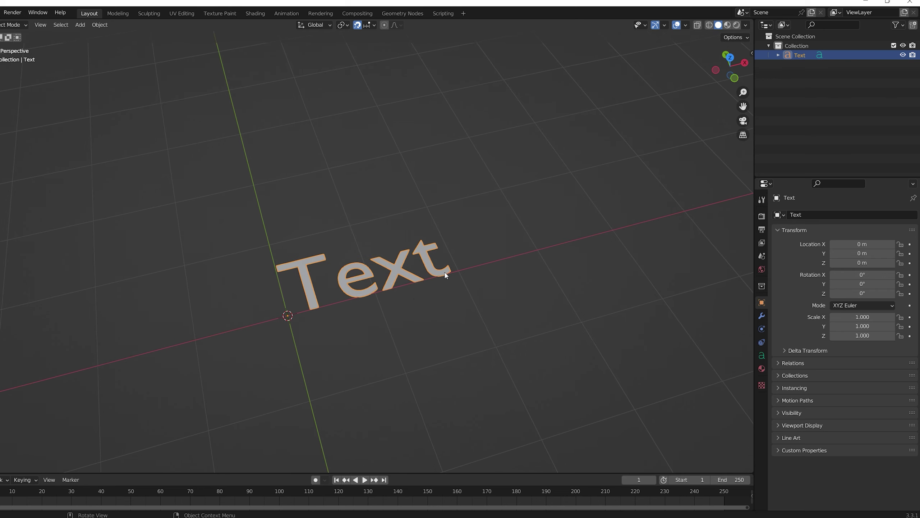
key("Tab")
key("ctrl+a")
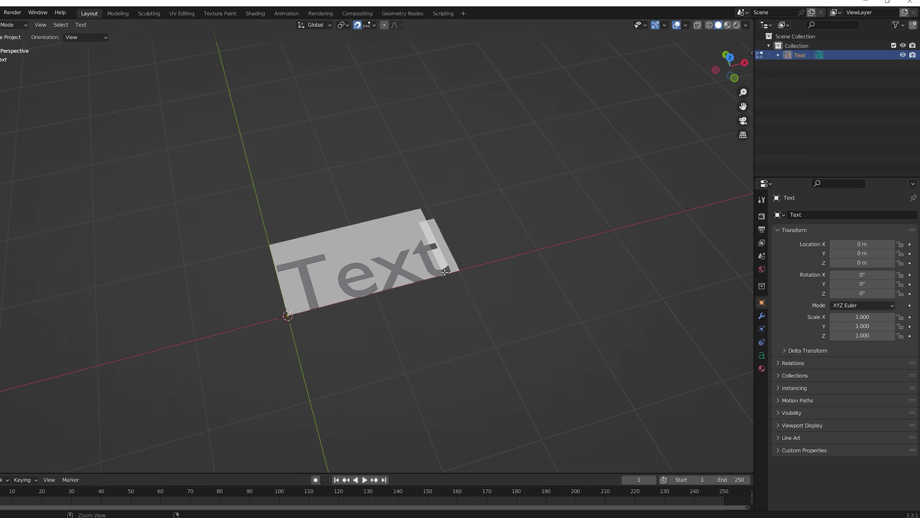
type("BREAK")
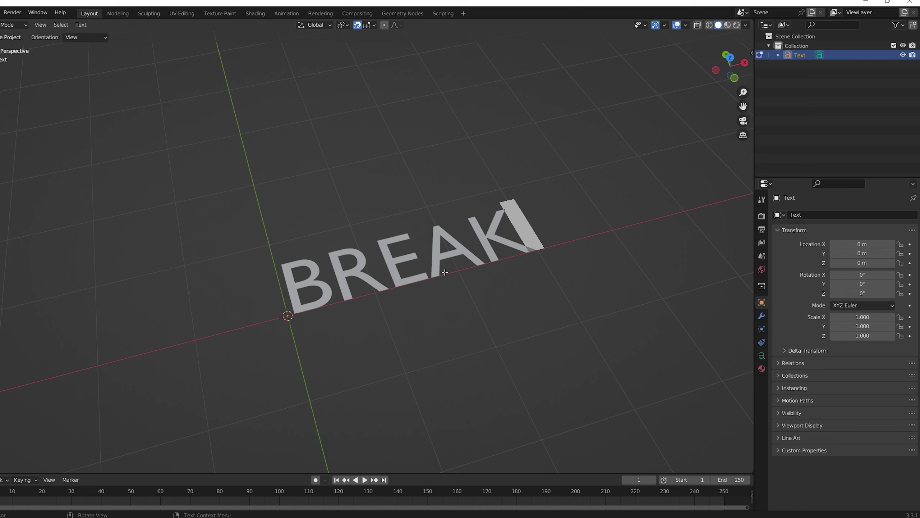
key("Tab")
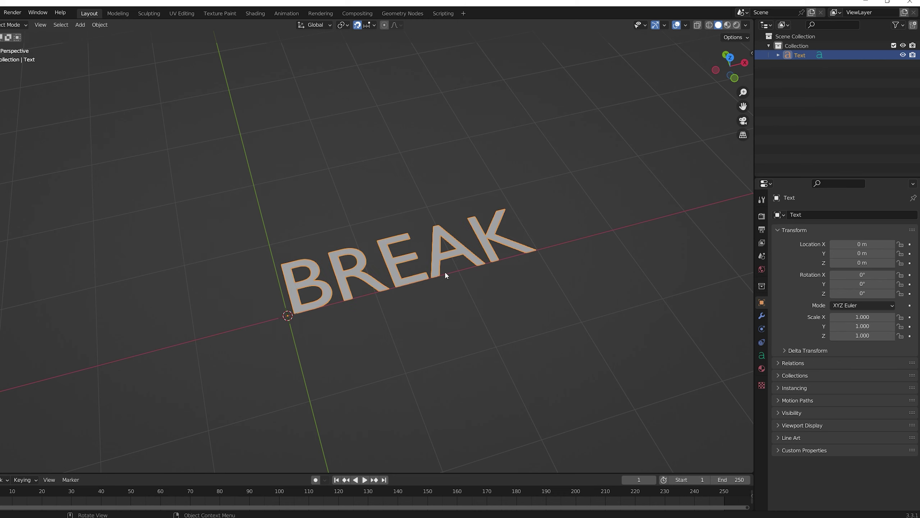
- Expand the text's Font panel and browse system fonts, keeping Bfont Regular
left_click(762, 355)
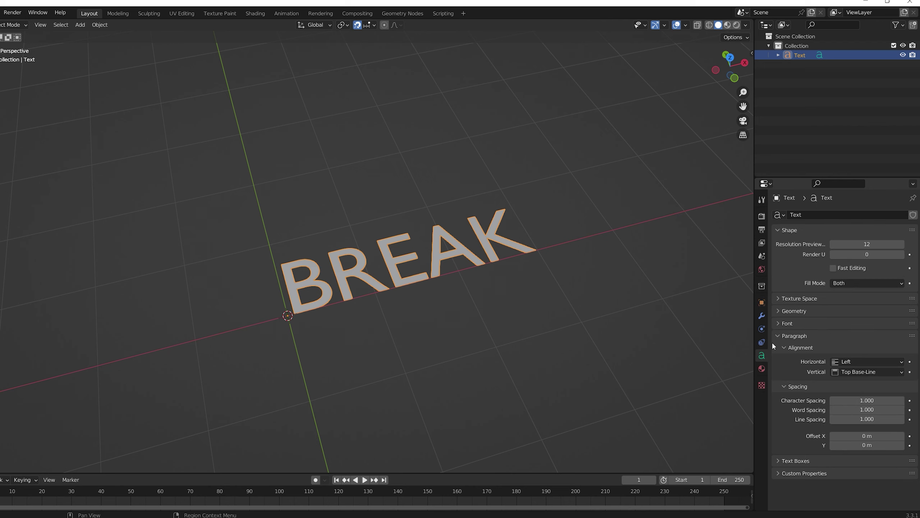
left_click(779, 324)
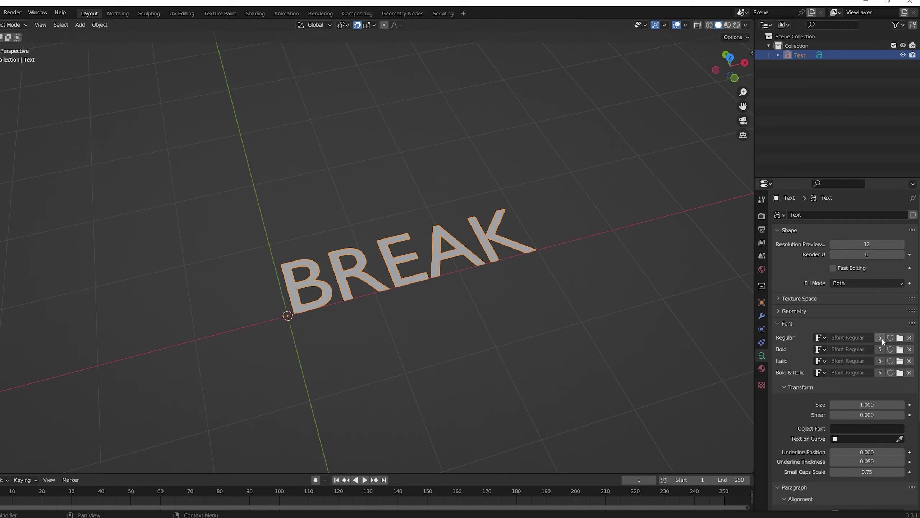
left_click(901, 339)
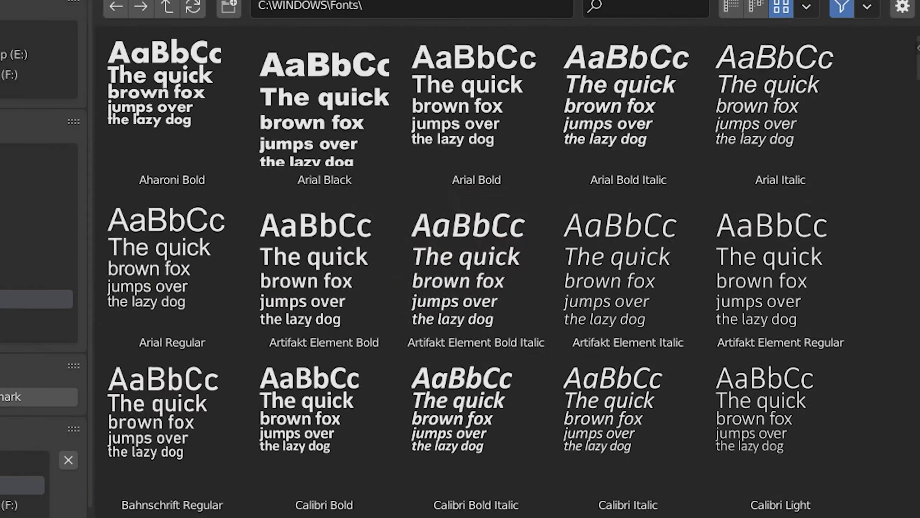
scroll(587, 390, "down", 8)
scroll(432, 364, "down", 5)
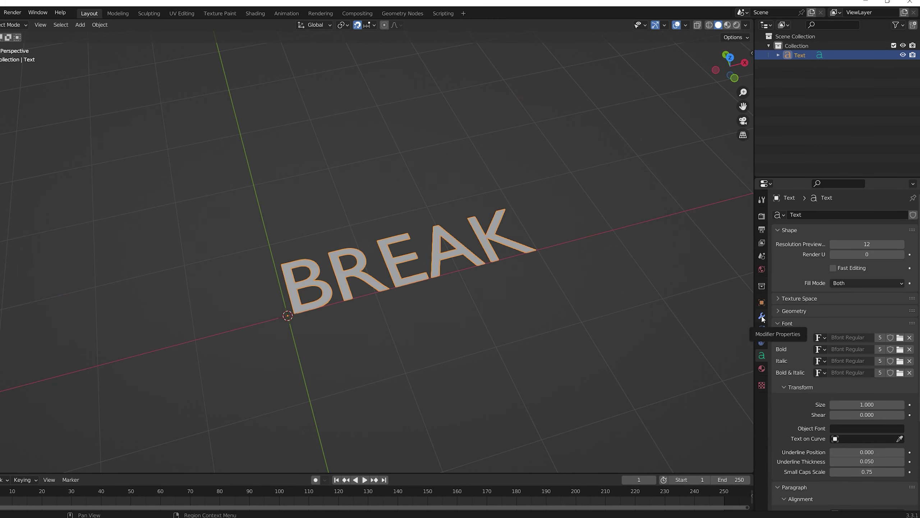
- Add a Solidify modifier to the BREAK text with 0.15 m thickness
left_click(762, 317)
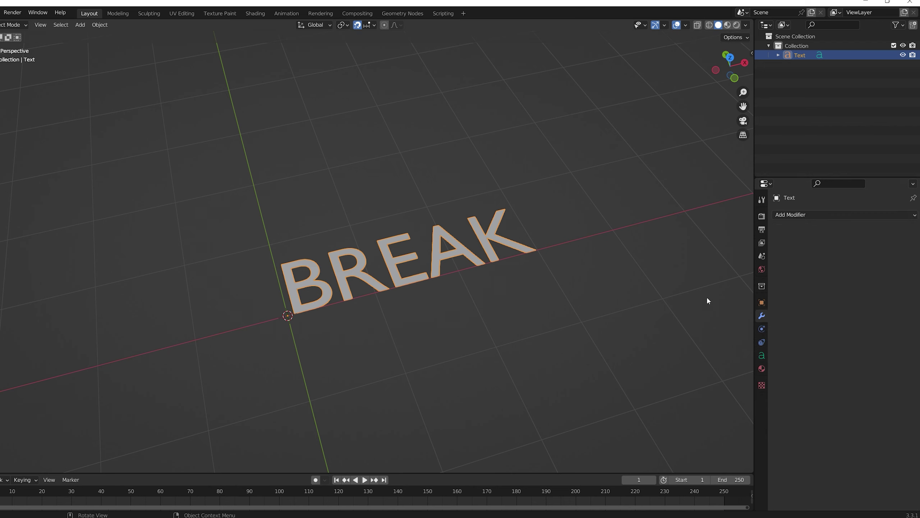
left_click(823, 215)
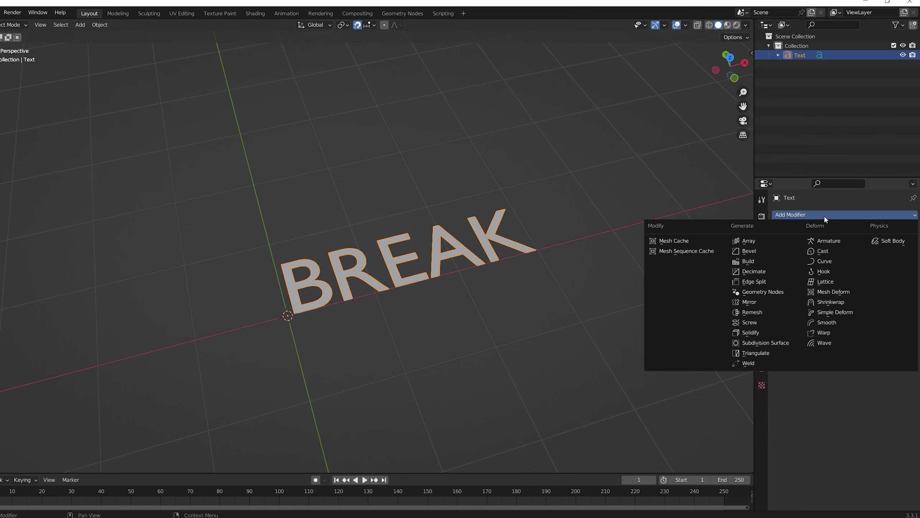
left_click(751, 332)
left_click(868, 256)
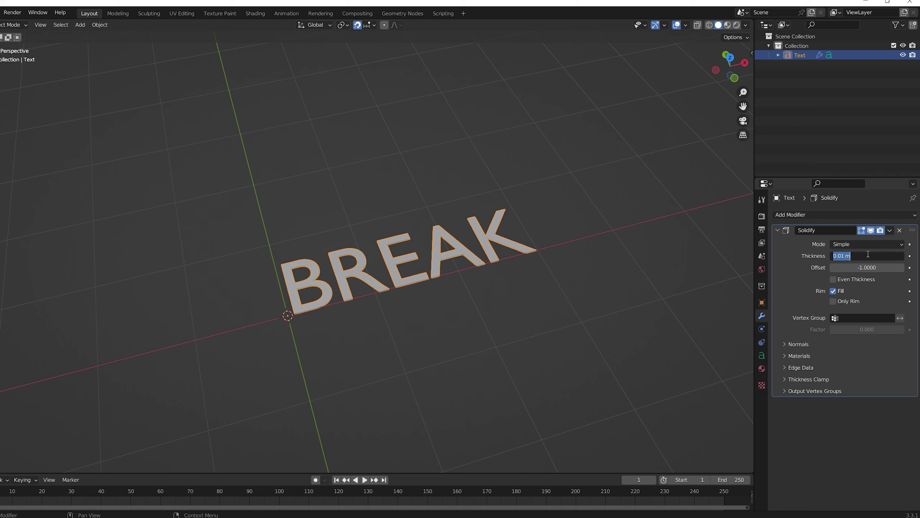
type("0.1")
key("Return")
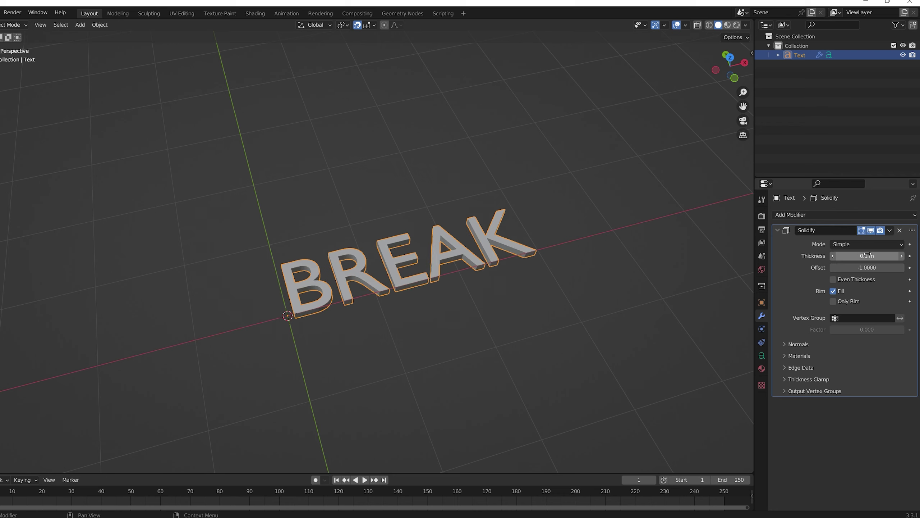
left_click(867, 255)
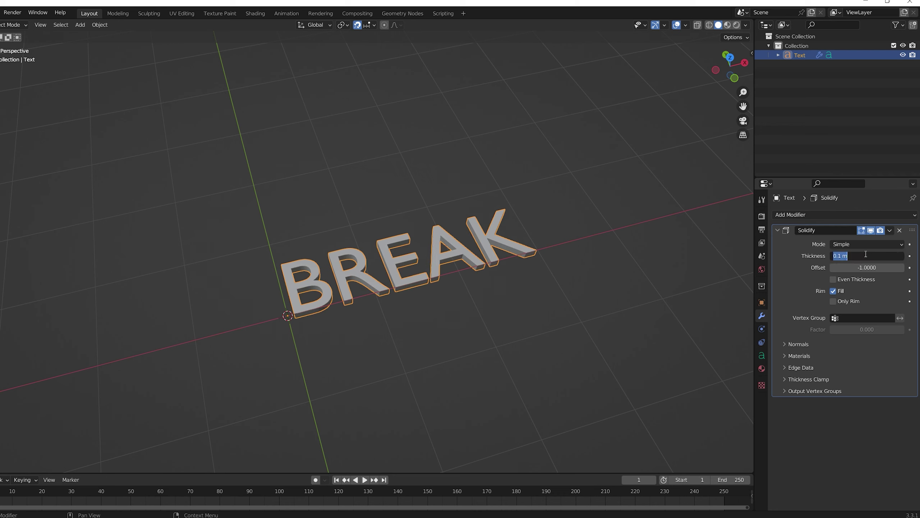
type("0.15")
key("Return")
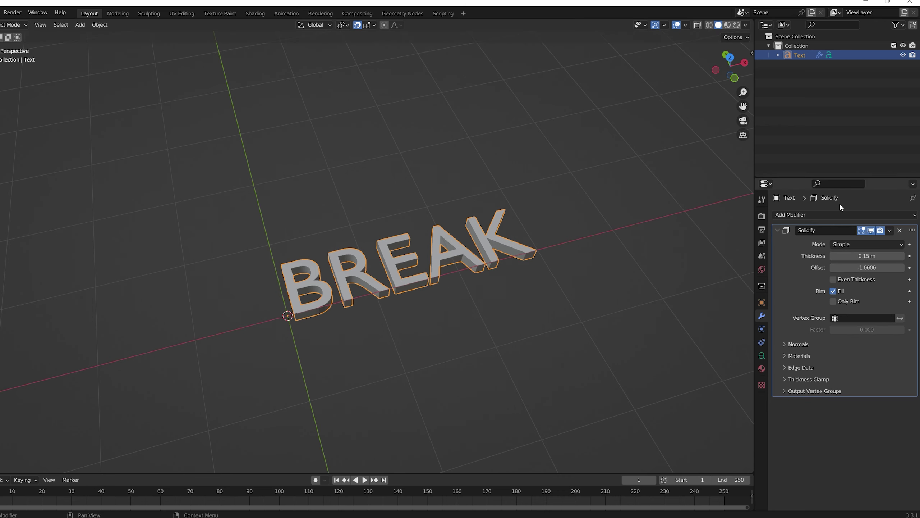
- Add a Sharp-mode Remesh modifier with Remove Disconnected off and octree depth 8
left_click(787, 214)
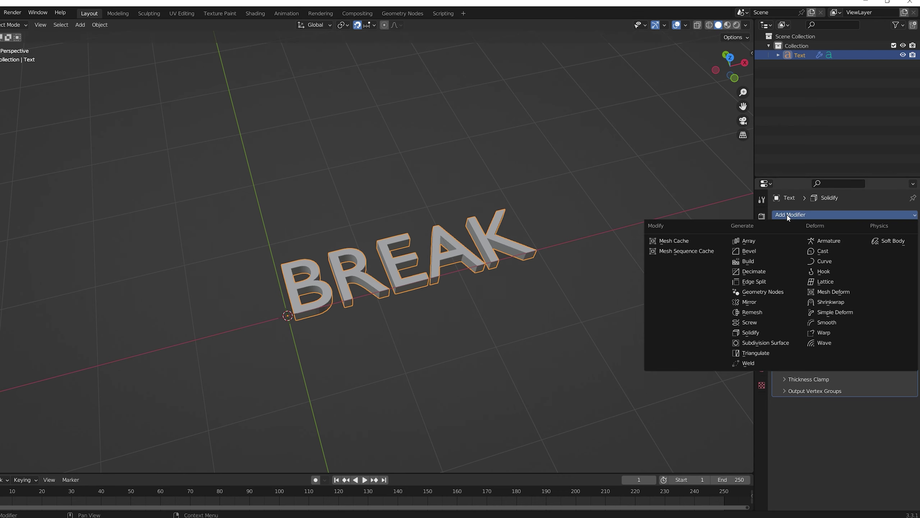
left_click(751, 312)
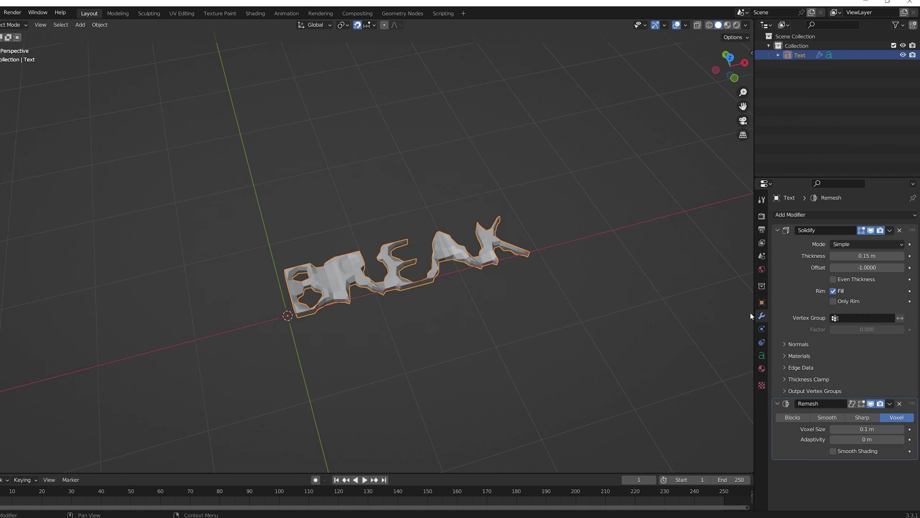
left_click(865, 418)
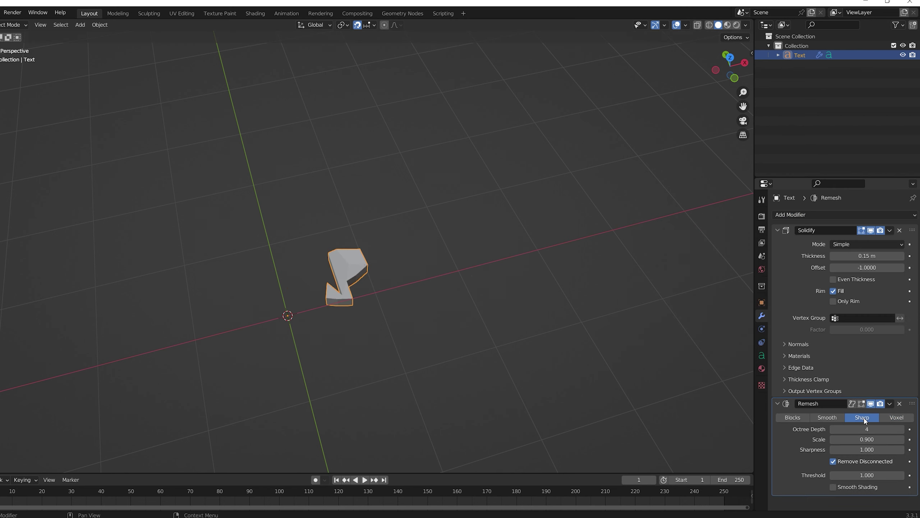
left_click(833, 461)
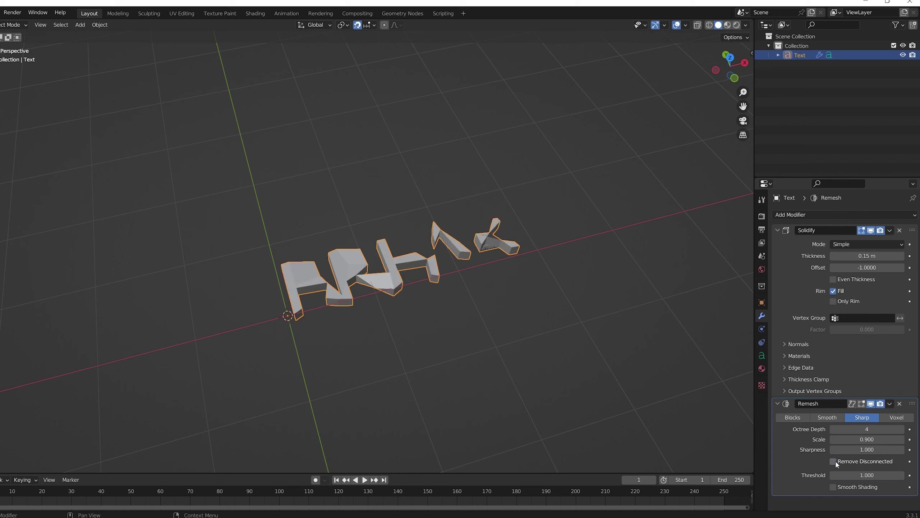
left_click(866, 429)
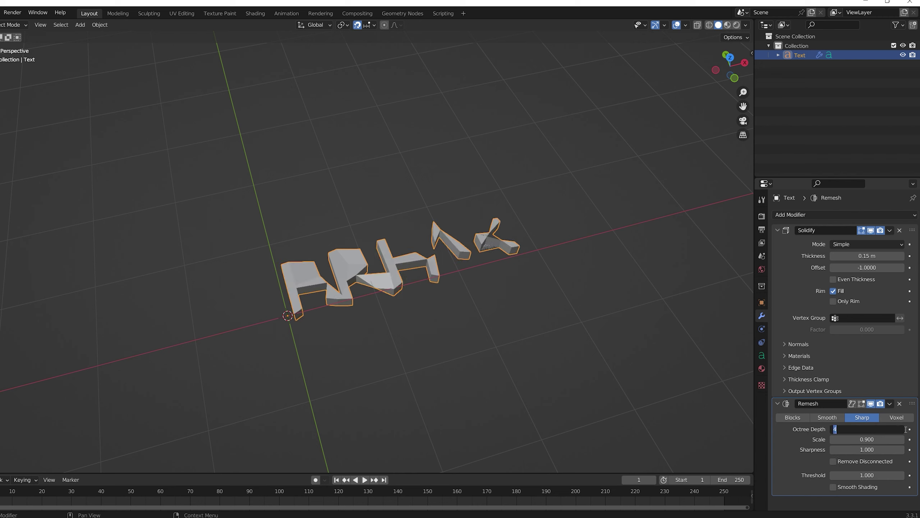
type("8")
key("Return")
- Try Remesh octree depths 5 and 6, then settle back on 8
scroll(384, 293, "up", 3)
left_click(865, 429)
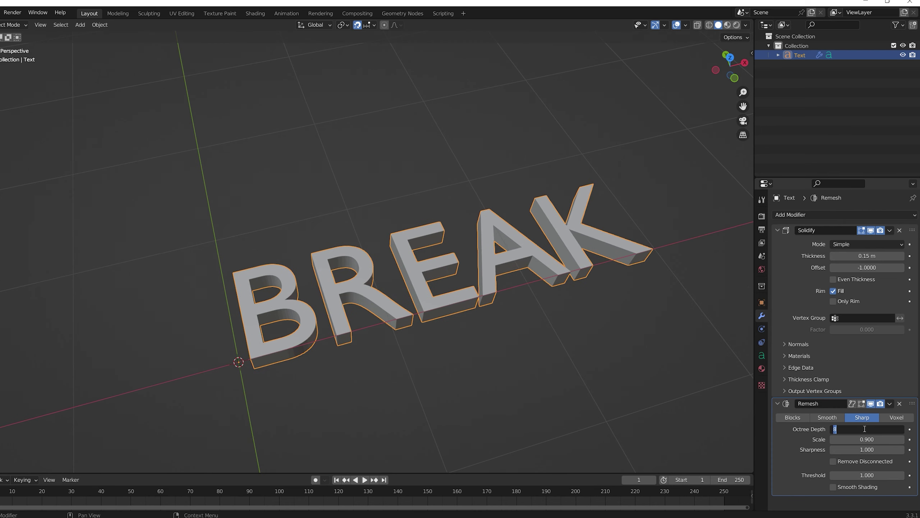
type("5")
key("Return")
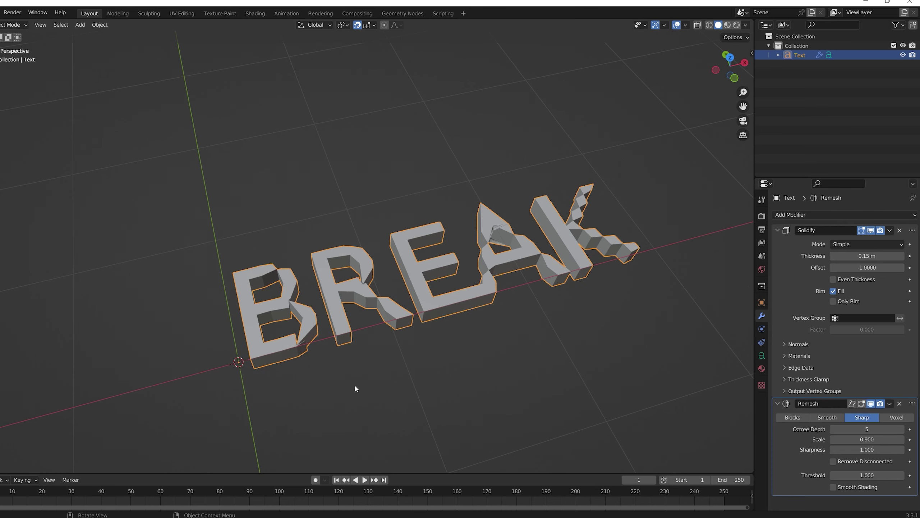
left_click(866, 429)
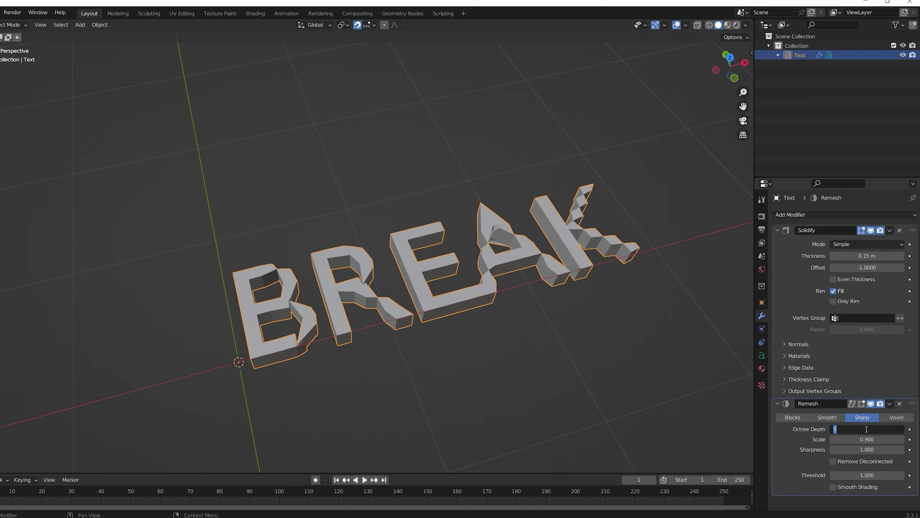
type("6")
key("Return")
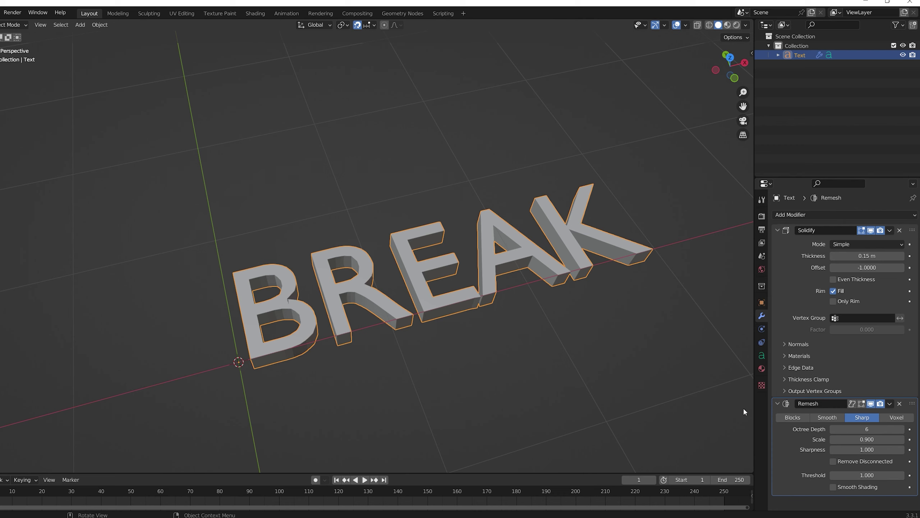
left_click(871, 430)
type("8")
key("Return")
- Turn on Wireframe in the object's Viewport Display settings
left_click(682, 427)
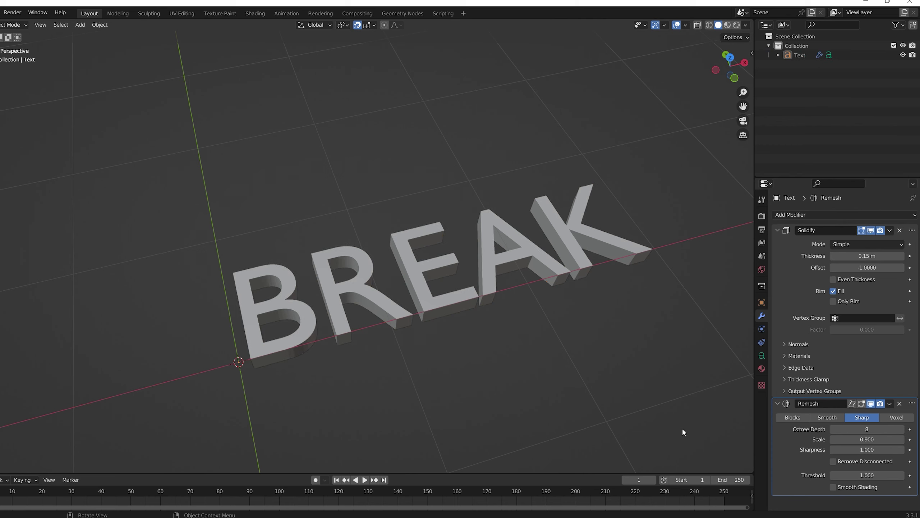
left_click(762, 303)
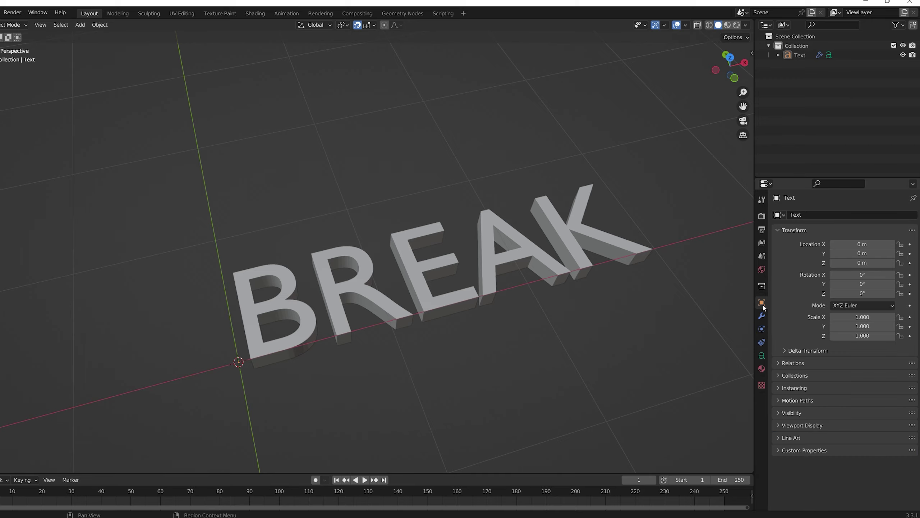
left_click(781, 426)
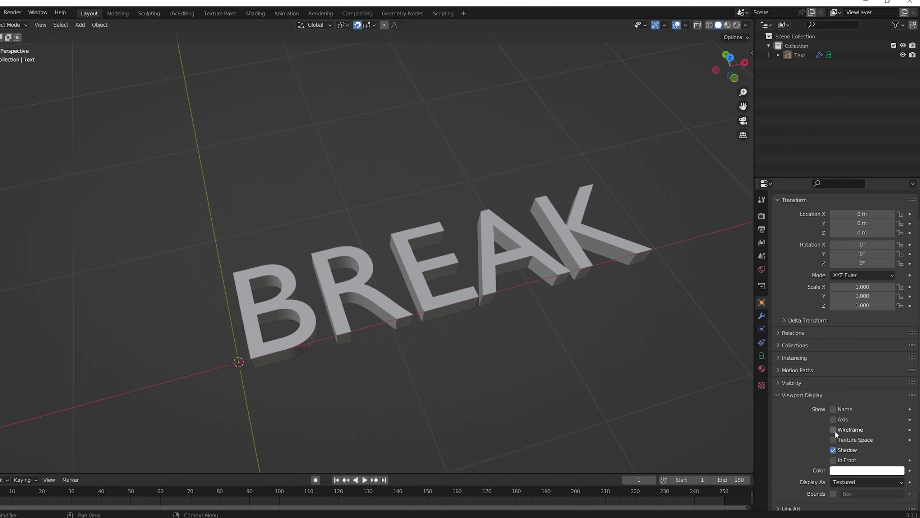
left_click(833, 429)
scroll(470, 373, "up", 6)
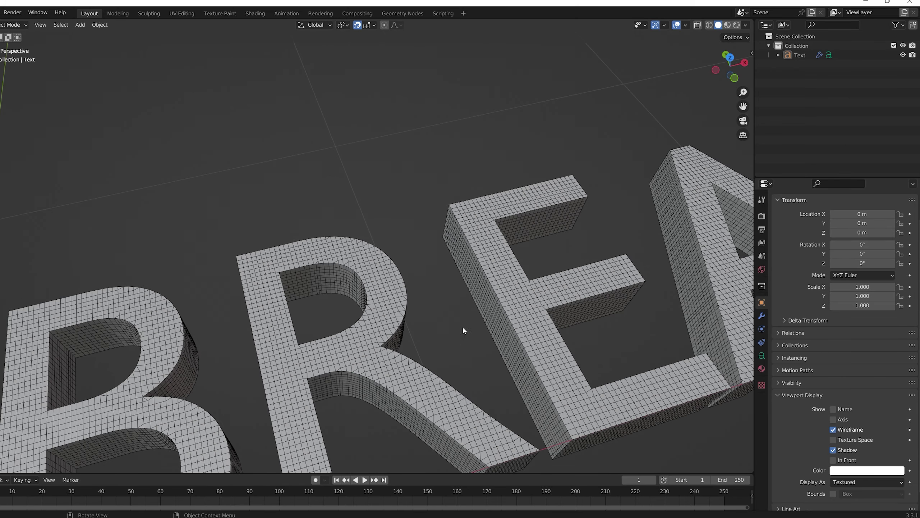
scroll(428, 378, "down", 2)
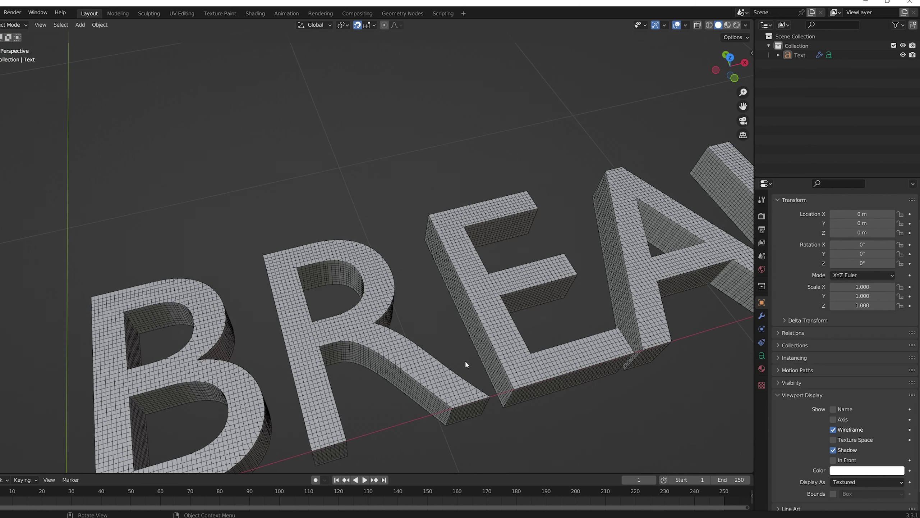
- Compare Remesh octree depth 10 against 8, keep 8, and turn Wireframe off
left_click(761, 315)
left_click(871, 429)
type("10")
key("Return")
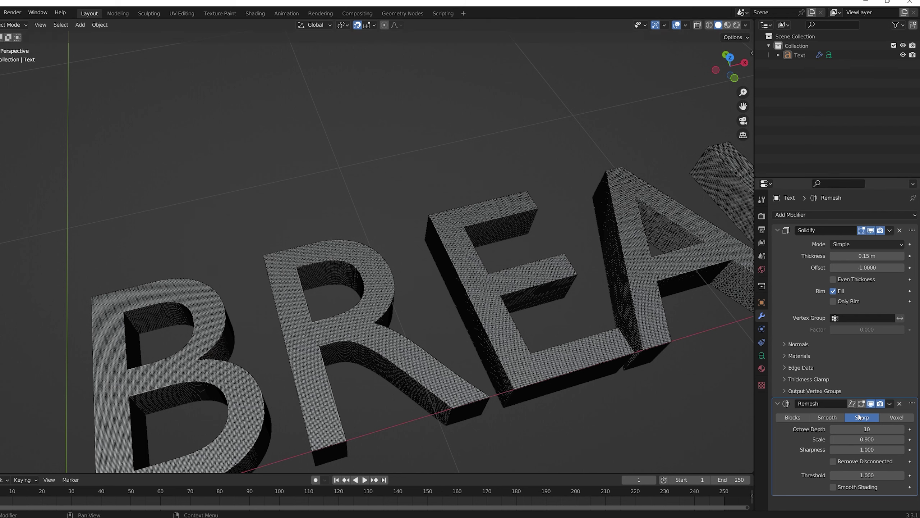
left_click(862, 430)
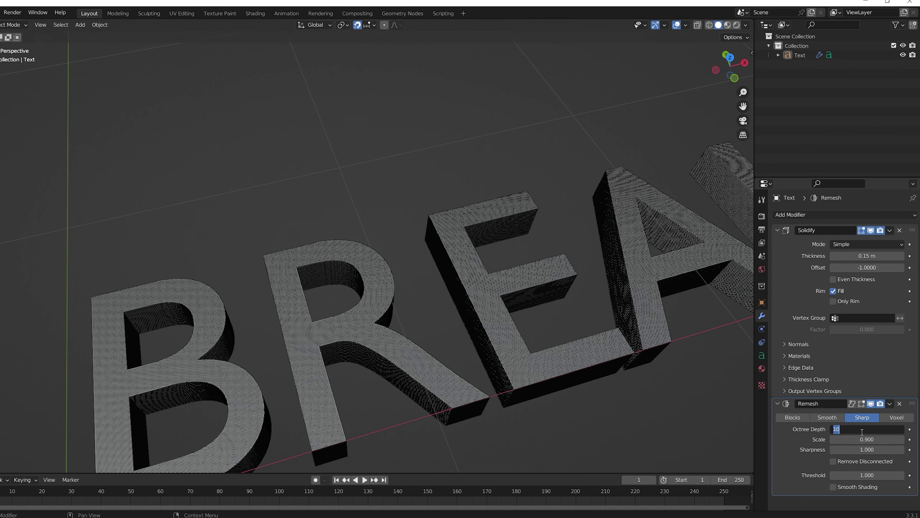
type("8")
key("Return")
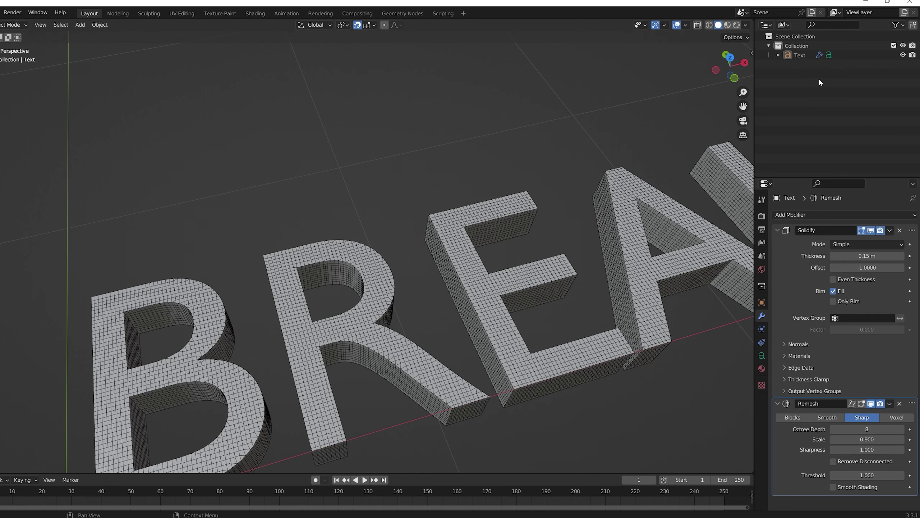
left_click(762, 304)
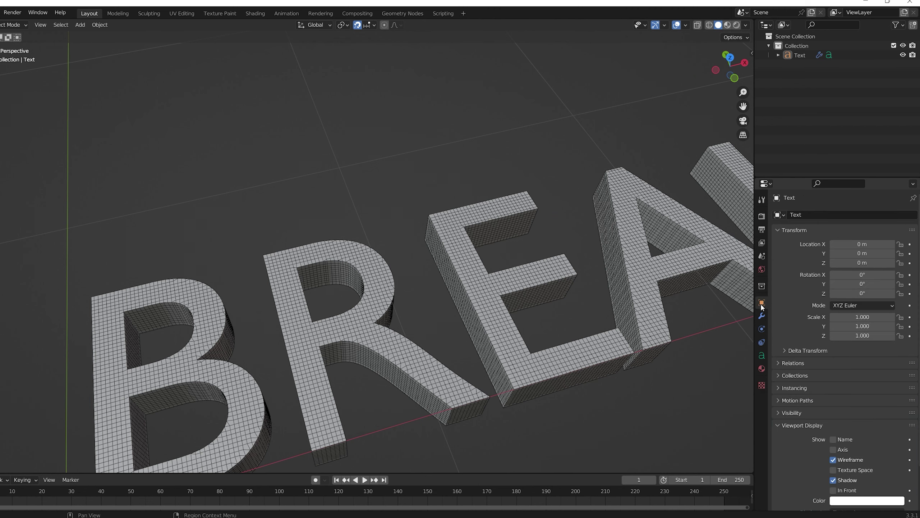
left_click(833, 459)
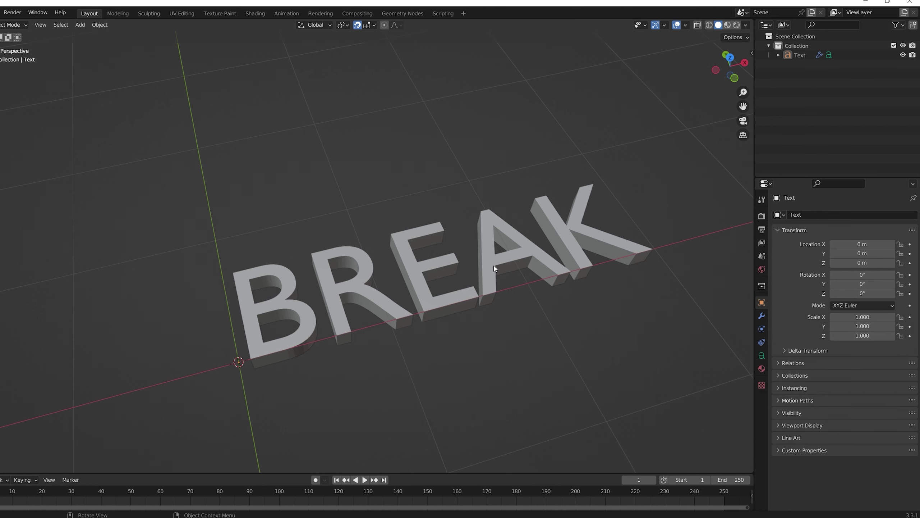
- Convert the selected BREAK text object into a mesh
left_click(491, 263)
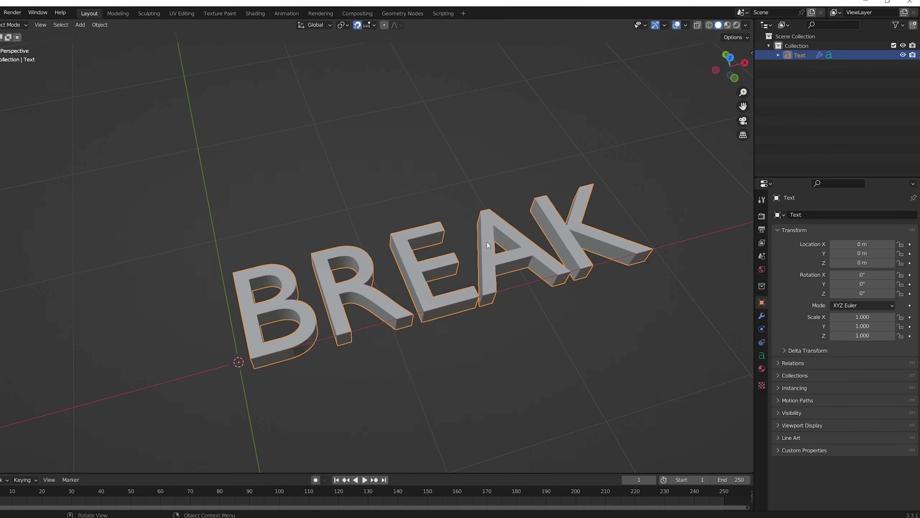
right_click(488, 246)
mouse_move(467, 266)
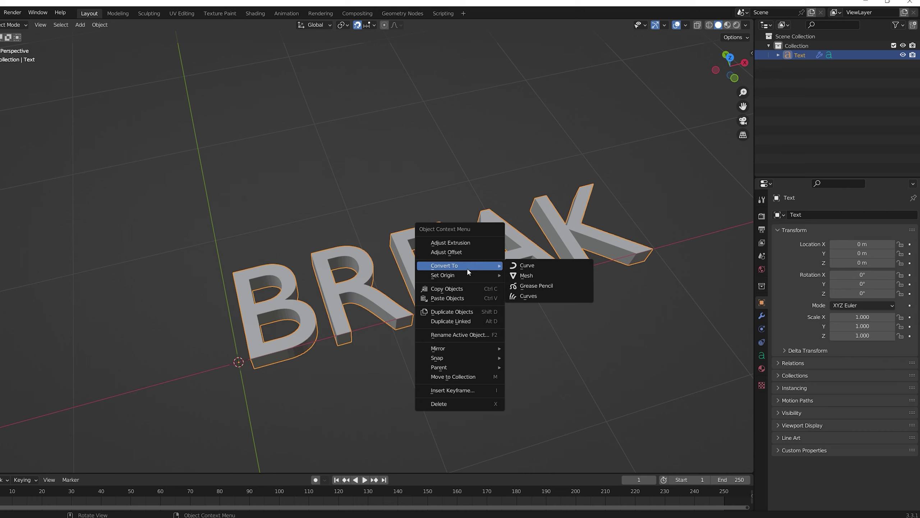
left_click(557, 281)
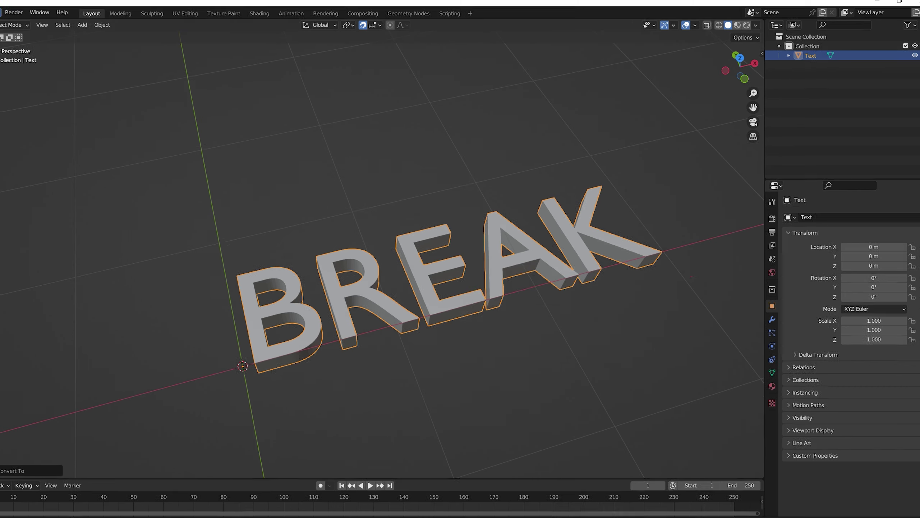
left_click(34, 11)
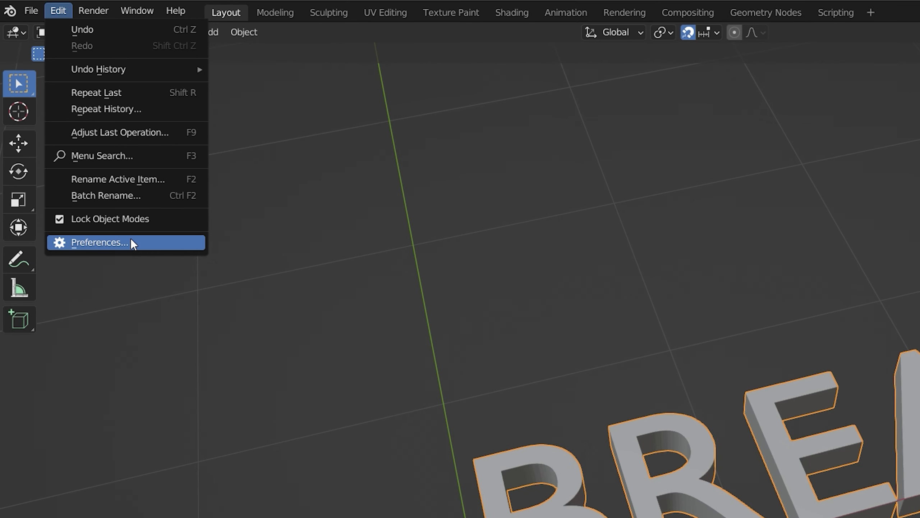
- Confirm Object: Cell Fracture is enabled in Add-ons, then reselect the BREAK mesh
left_click(131, 242)
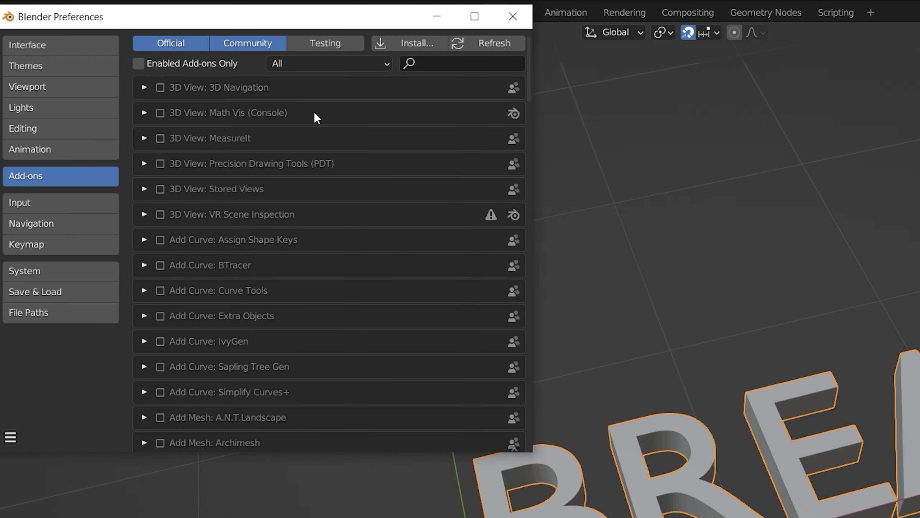
left_click(432, 61)
type("cell")
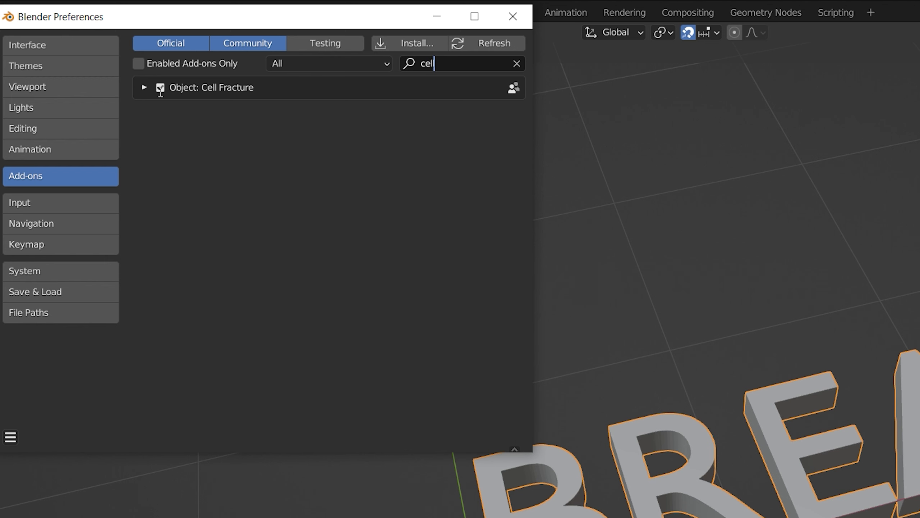
left_click(513, 17)
left_click(568, 486)
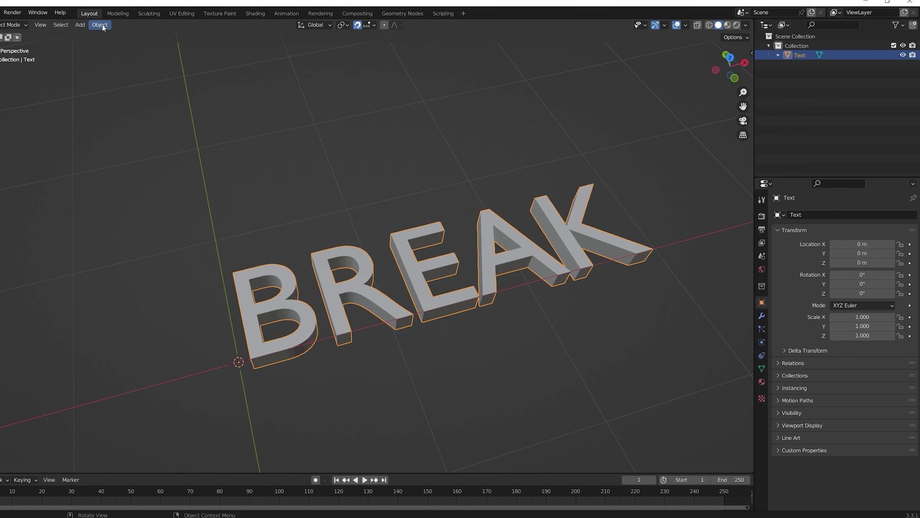
left_click(100, 24)
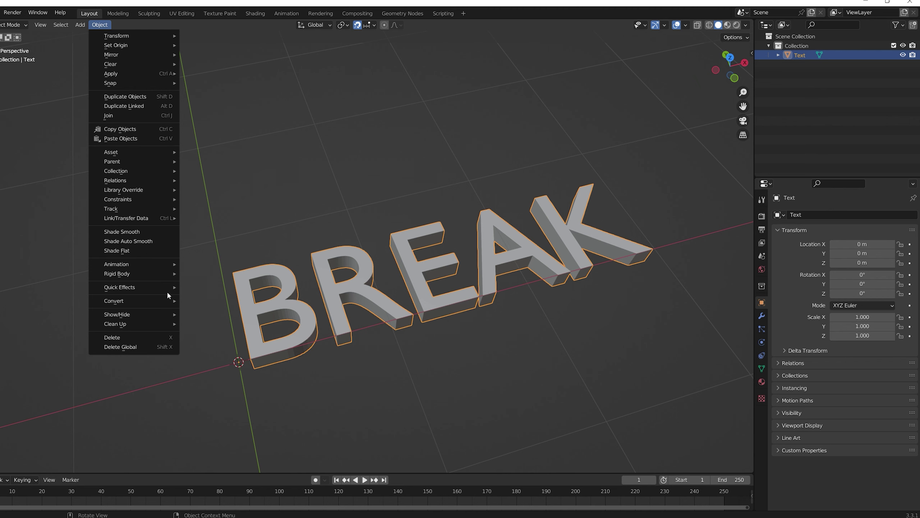
mouse_move(167, 288)
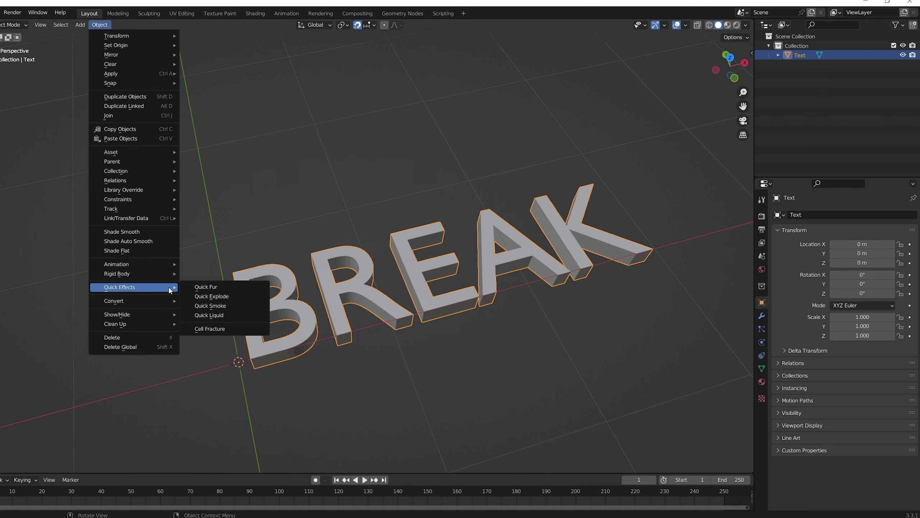
- Apply Cell Fracture with source limit 125, margin 0 and Debug Boolean on
left_click(224, 329)
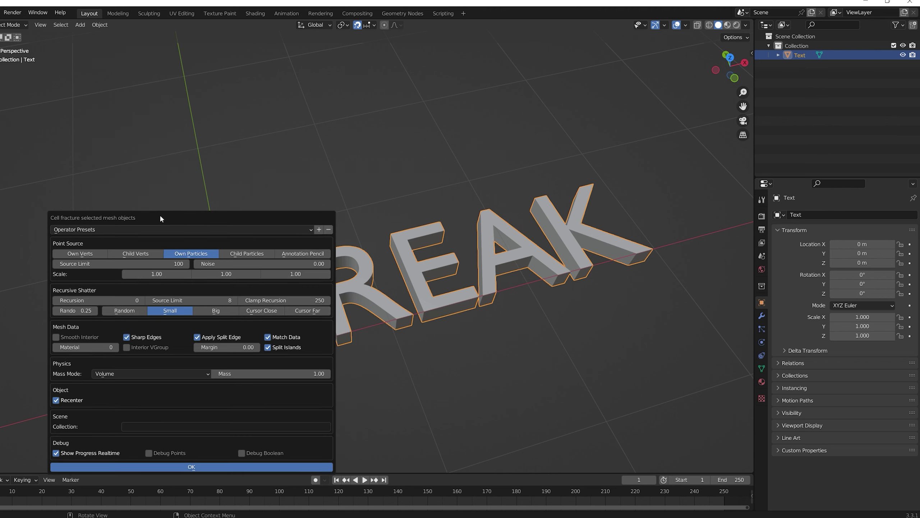
left_click_drag(159, 214, 150, 125)
left_click(155, 174)
type("125")
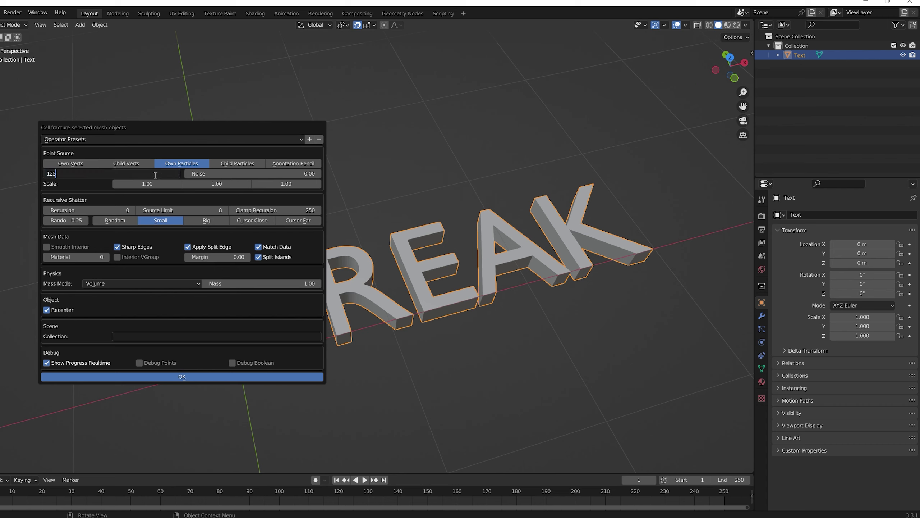
key("Return")
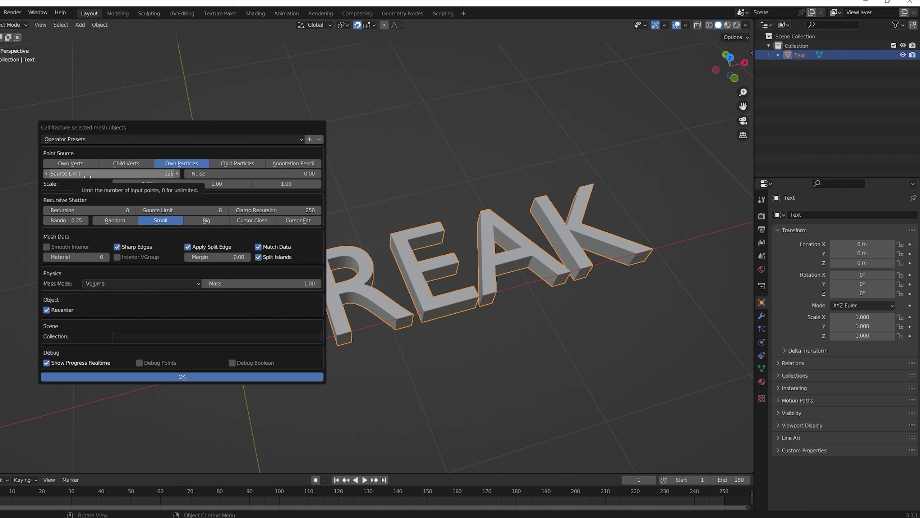
left_click(196, 258)
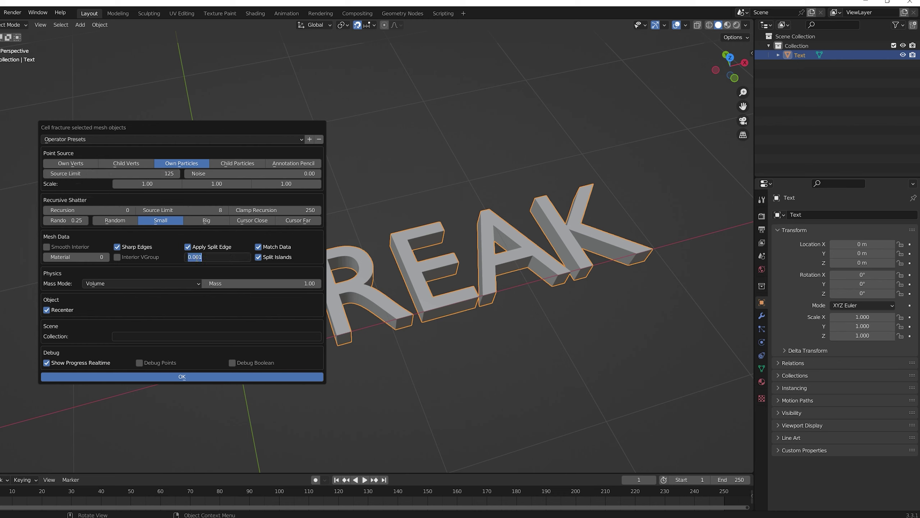
type("0")
left_click(232, 361)
left_click(232, 361)
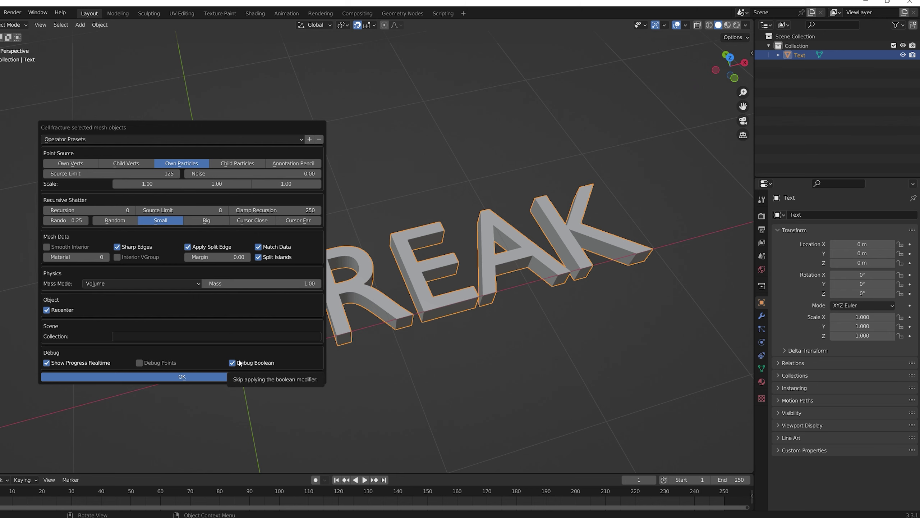
left_click(191, 376)
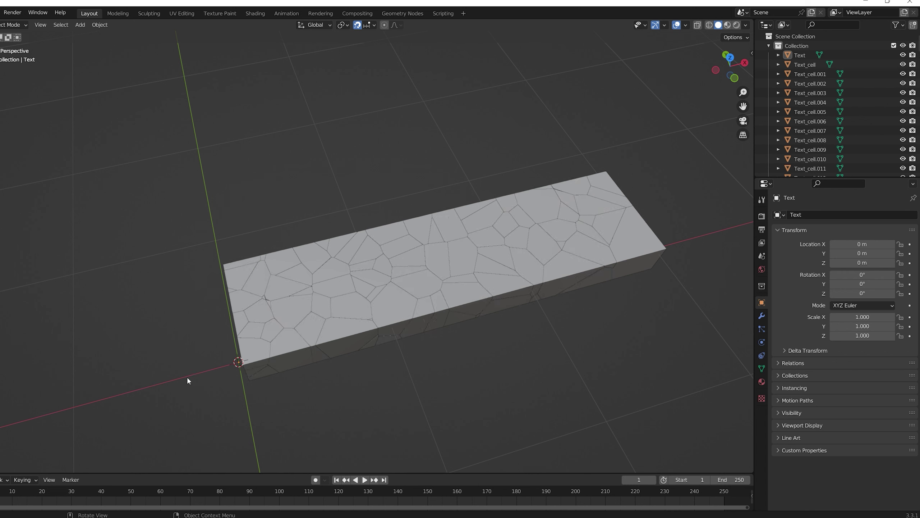
- Hide the original unbroken Text object in the Outliner
left_click(573, 331)
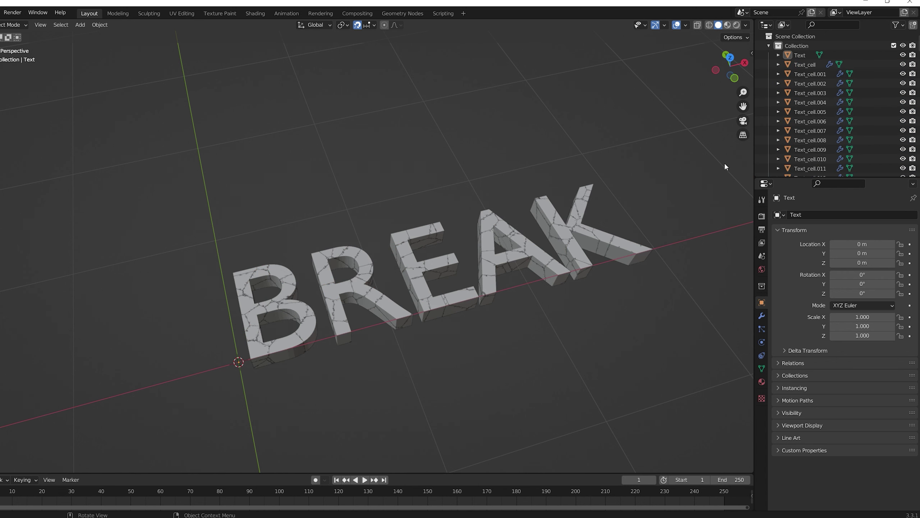
left_click(802, 56)
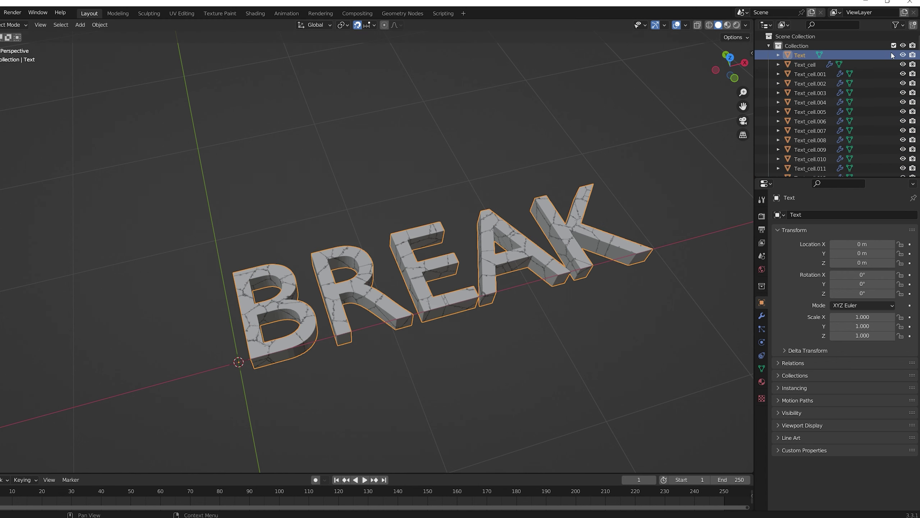
left_click(903, 55)
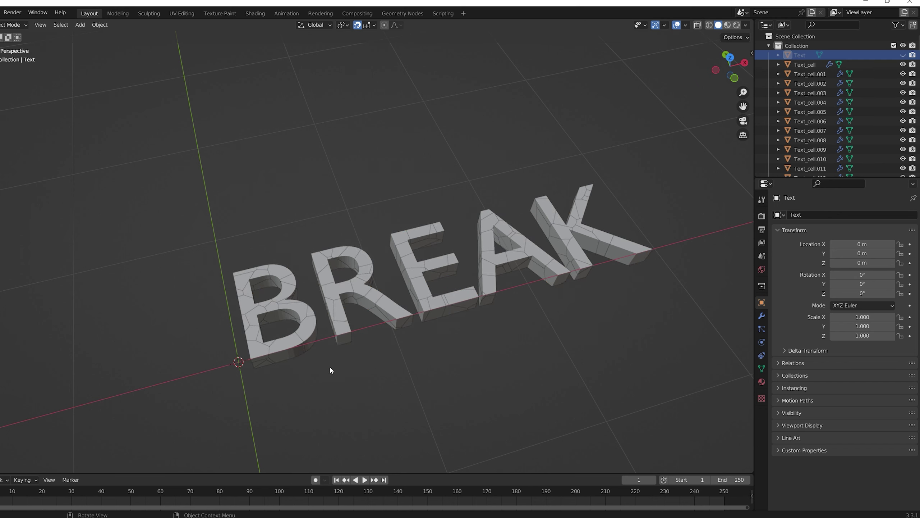
- Box-select all the Text_cell fracture pieces in the viewport
scroll(466, 360, "up", 8)
scroll(551, 352, "down", 8)
scroll(665, 305, "up", 2)
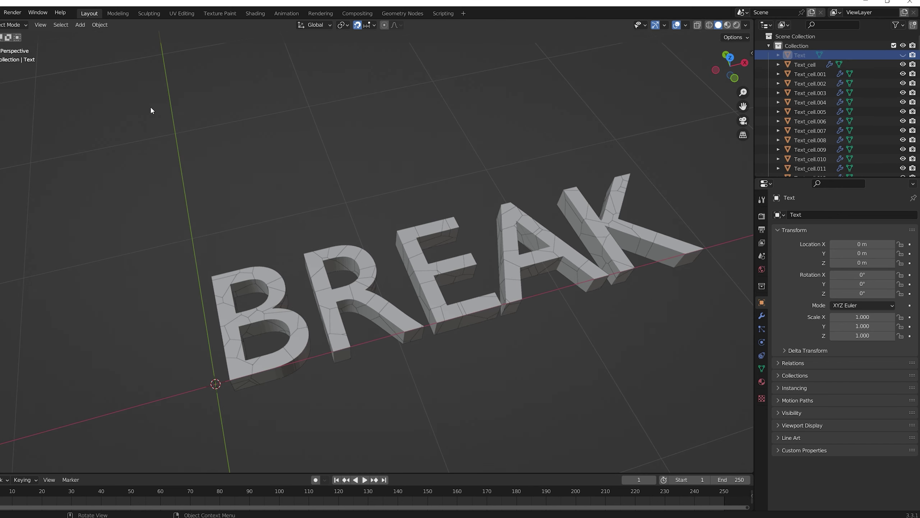
left_click_drag(151, 111, 734, 434)
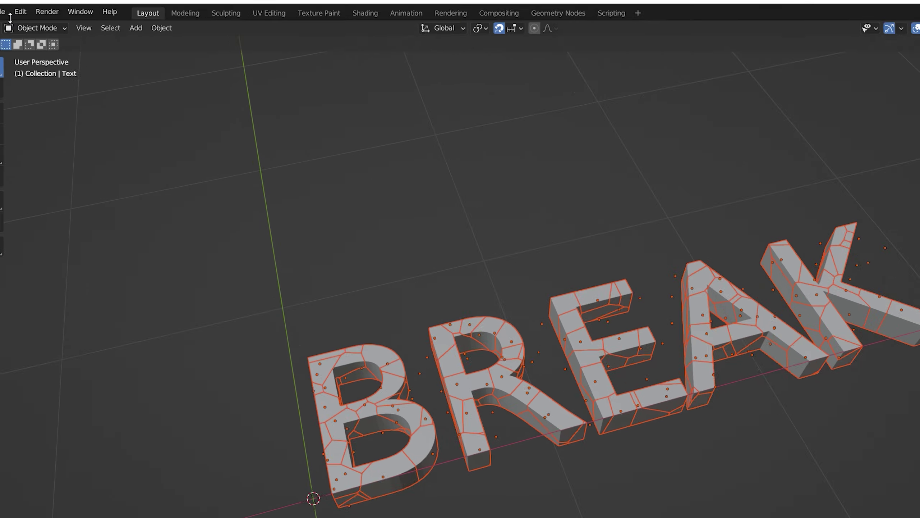
- Export the fractured pieces from Blender as a Wavefront OBJ with Triangulated Mesh enabled
left_click(33, 10)
mouse_move(117, 246)
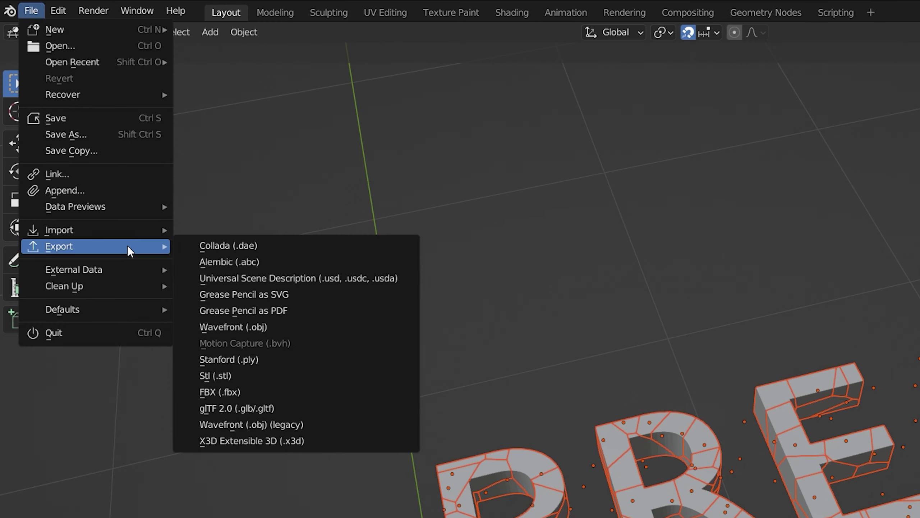
left_click(347, 328)
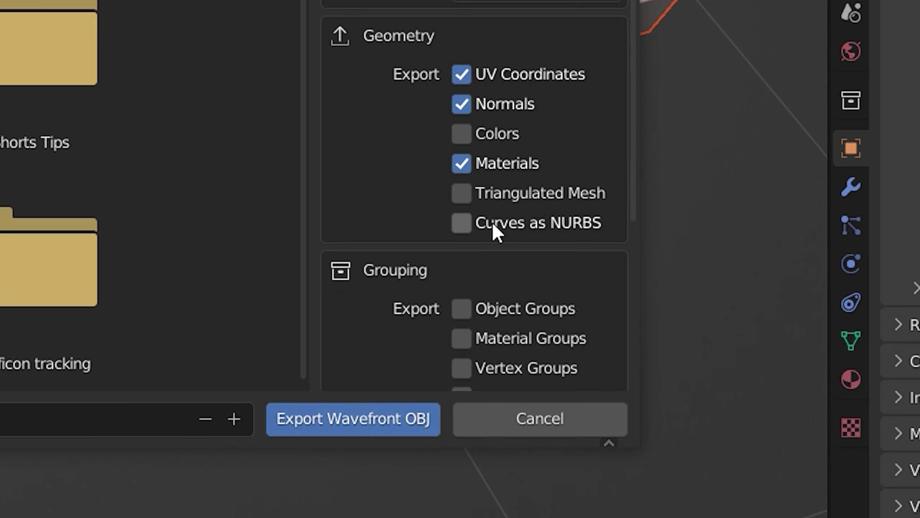
left_click(471, 193)
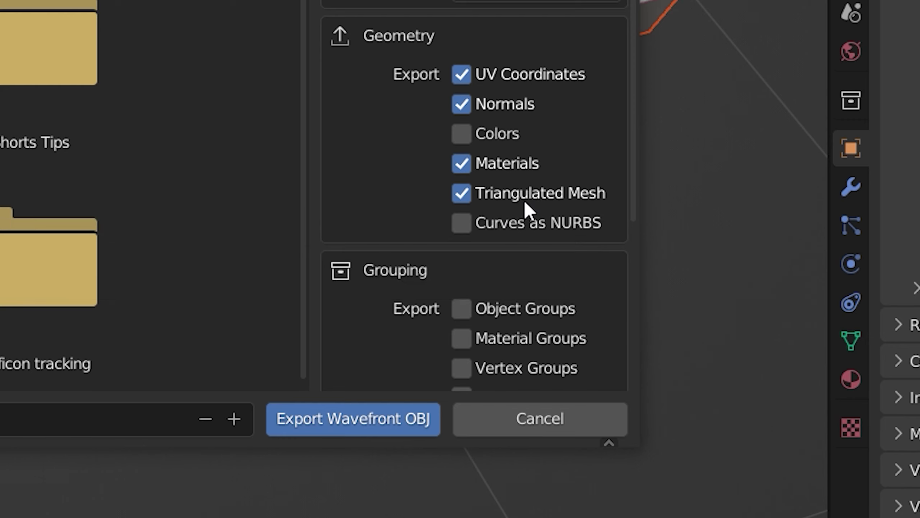
left_click(372, 424)
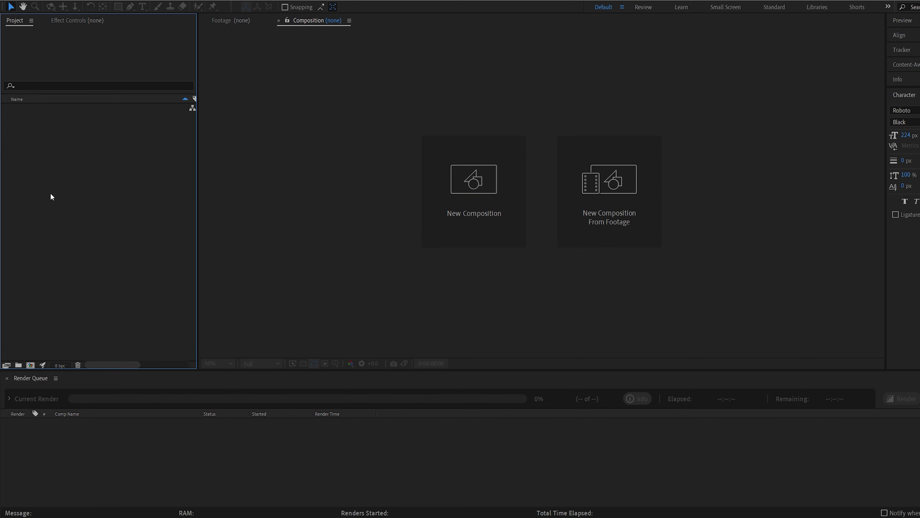
- Create a new composition and add a solid layer named BG
right_click(51, 196)
left_click(65, 198)
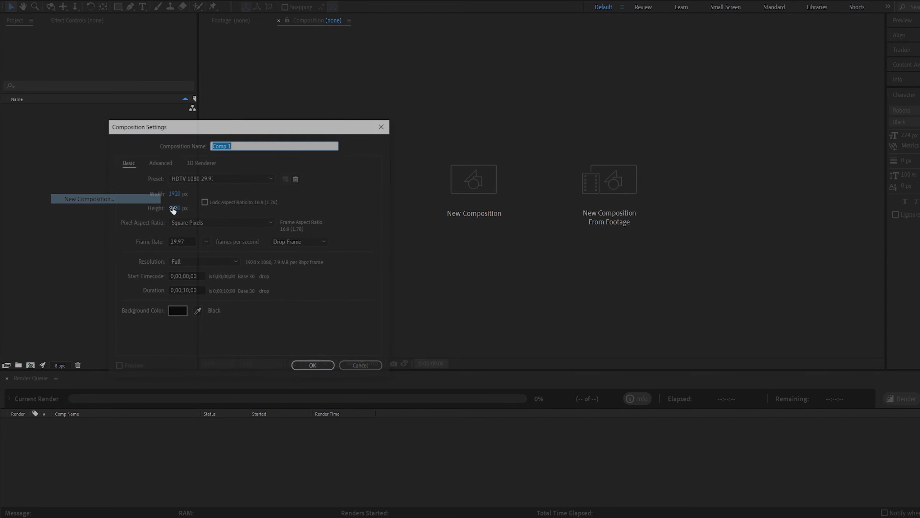
left_click(314, 367)
right_click(286, 448)
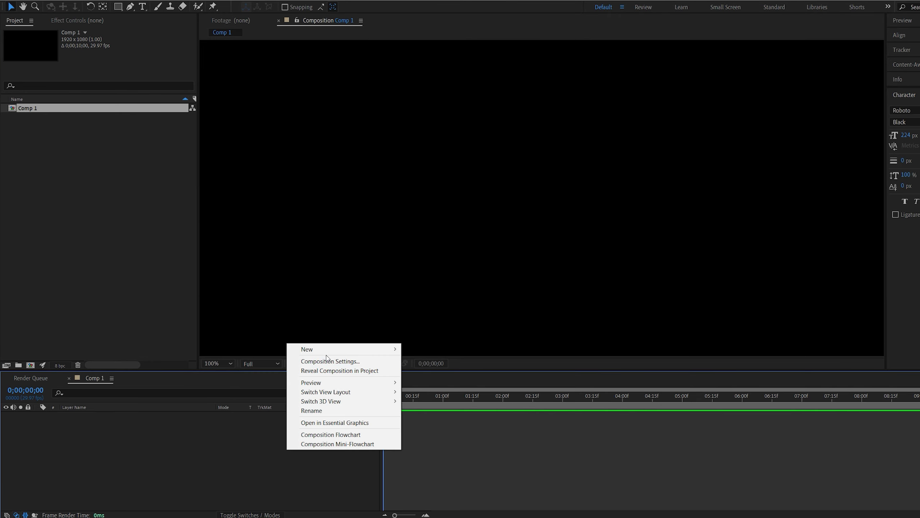
mouse_move(326, 349)
left_click(440, 373)
type("BG")
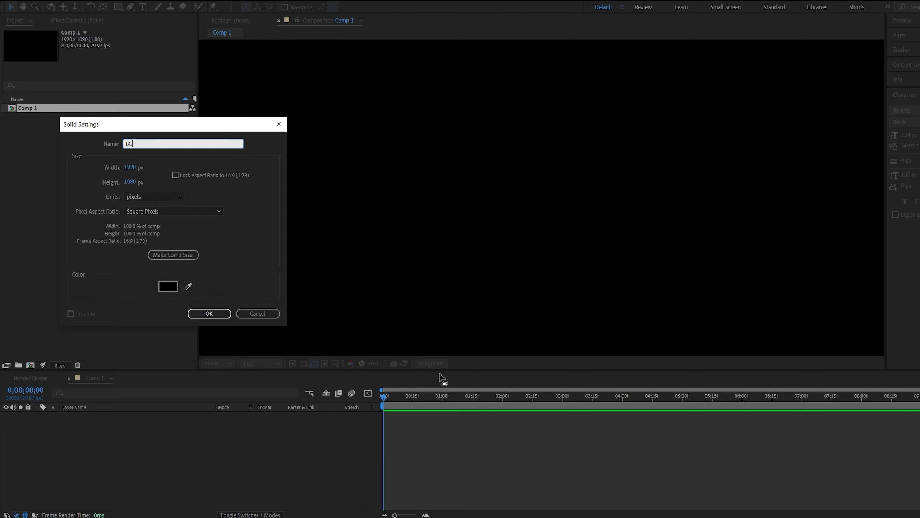
key("Return")
- Duplicate the BG solid and rename the copy Element
key("ctrl+d")
key("Return")
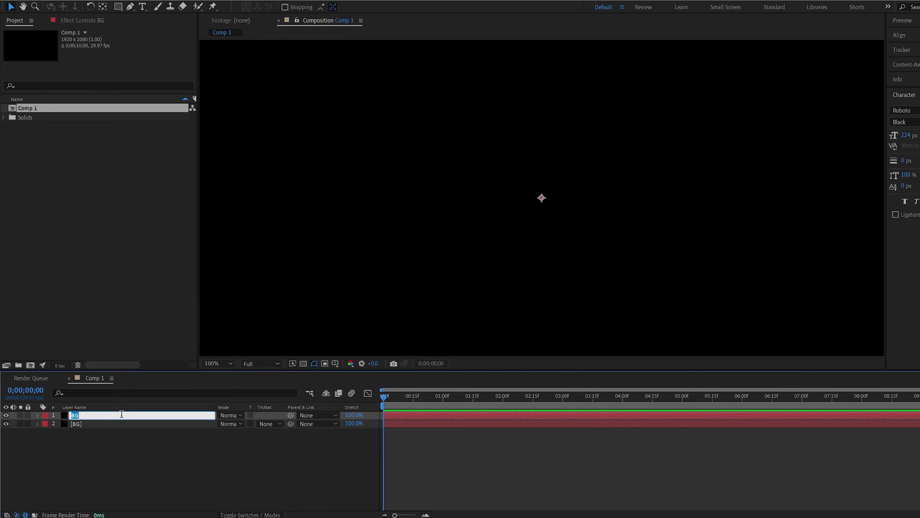
key("Return")
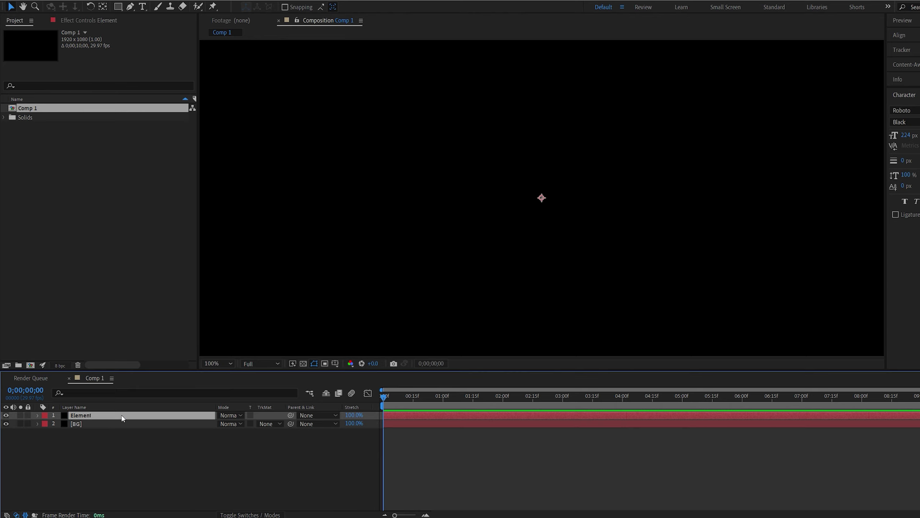
- Add Camera 1 to the comp with default settings
right_click(221, 463)
mouse_move(285, 363)
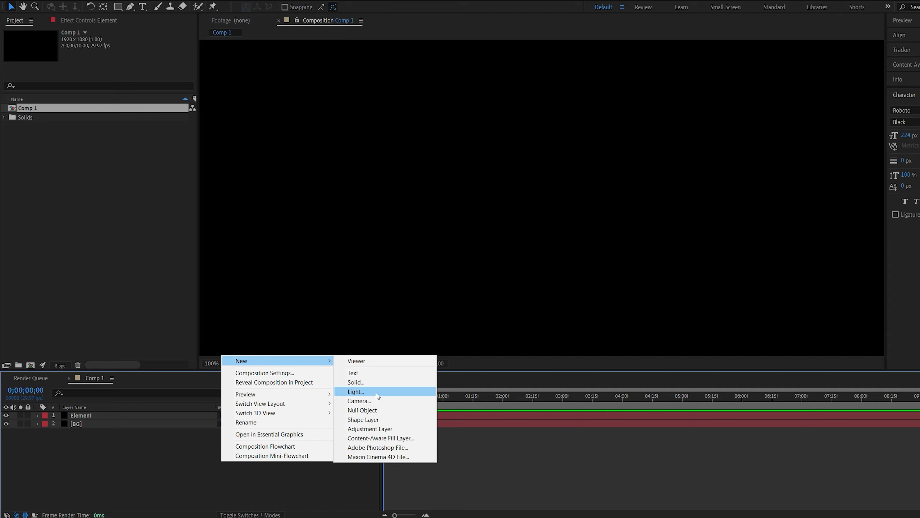
left_click(375, 401)
key("Return")
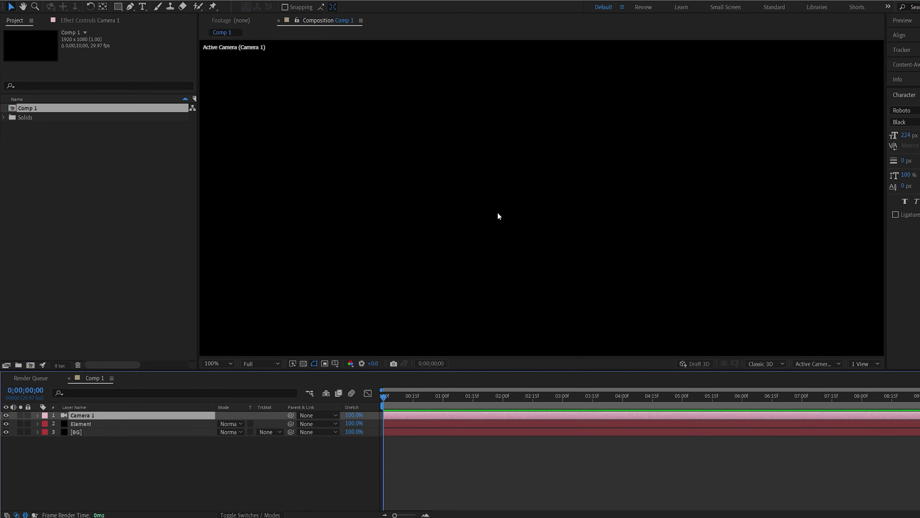
- Apply the Element effect to the Element layer
left_click(101, 425)
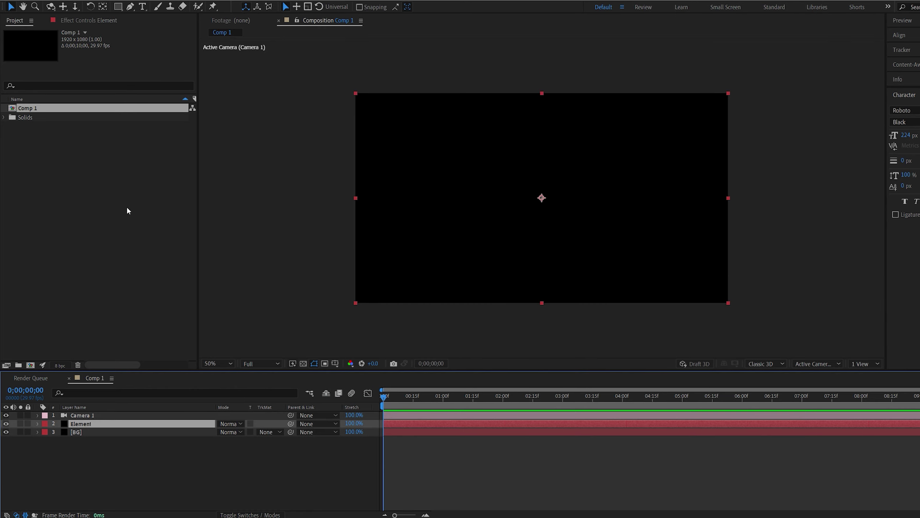
key("ctrl+space")
type("ele")
left_click(96, 226)
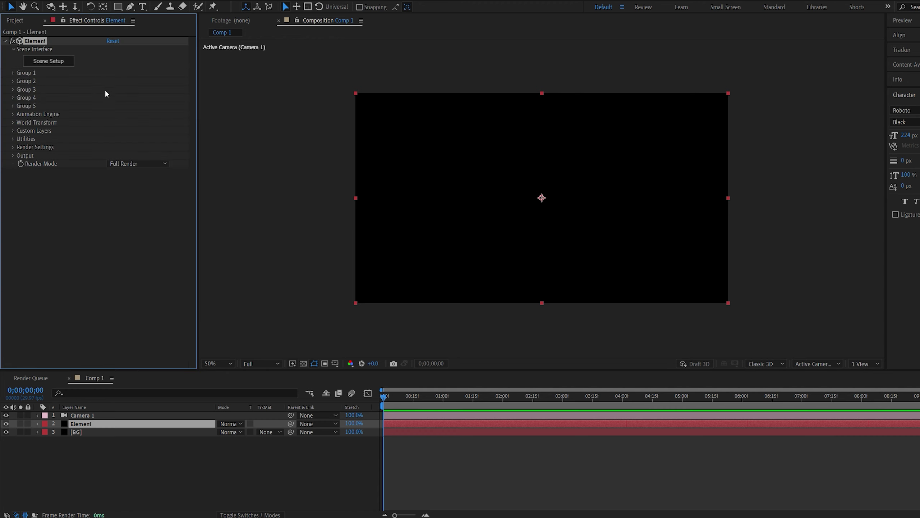
- Import Break.obj into the Element 3D scene
left_click(51, 61)
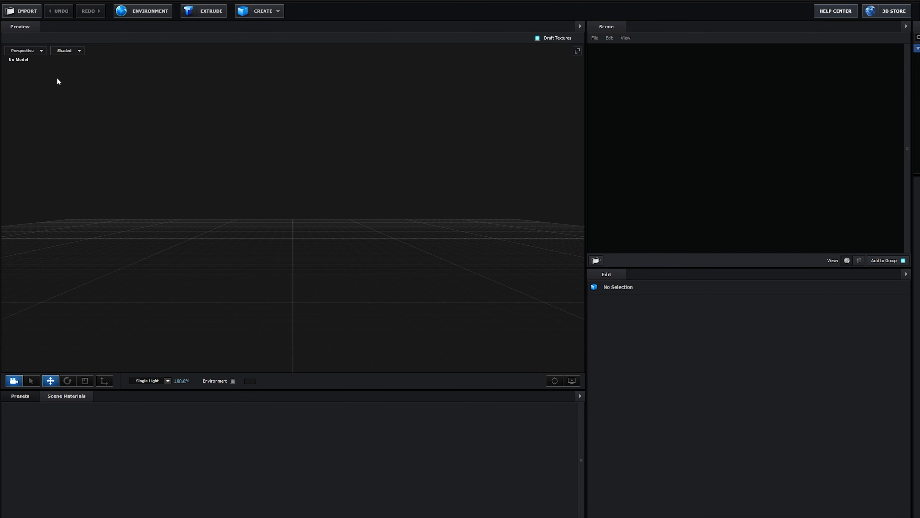
left_click(22, 10)
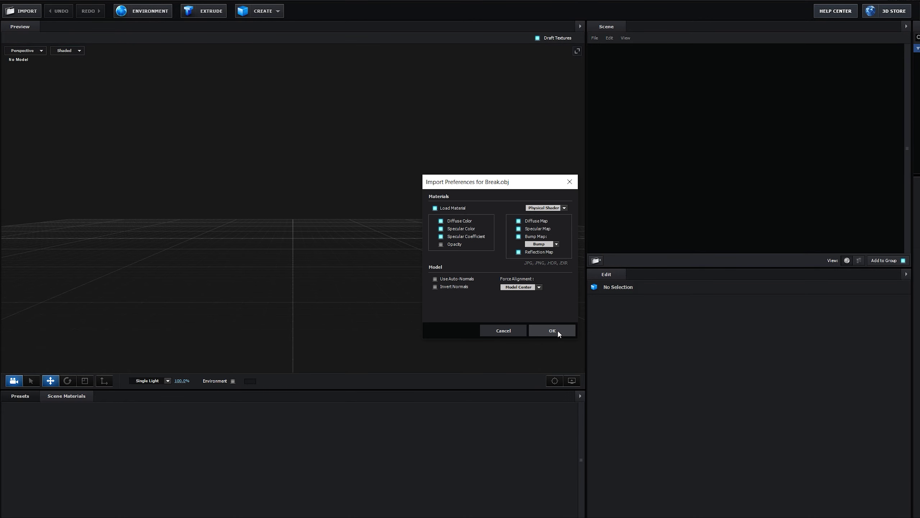
left_click(550, 329)
left_click_drag(512, 314, 293, 257)
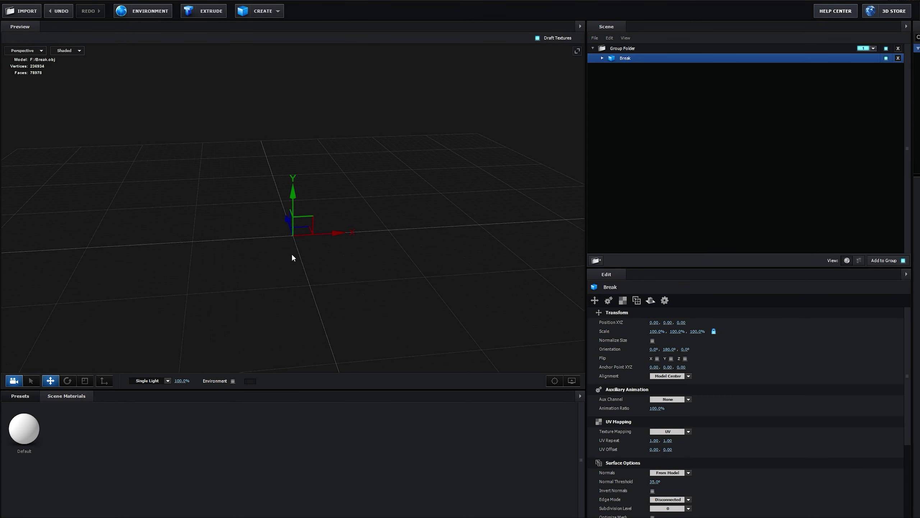
- Scale the Break model to 11199% and rotate it to 90°, 0°, 180° so BREAK stands upright
key("r")
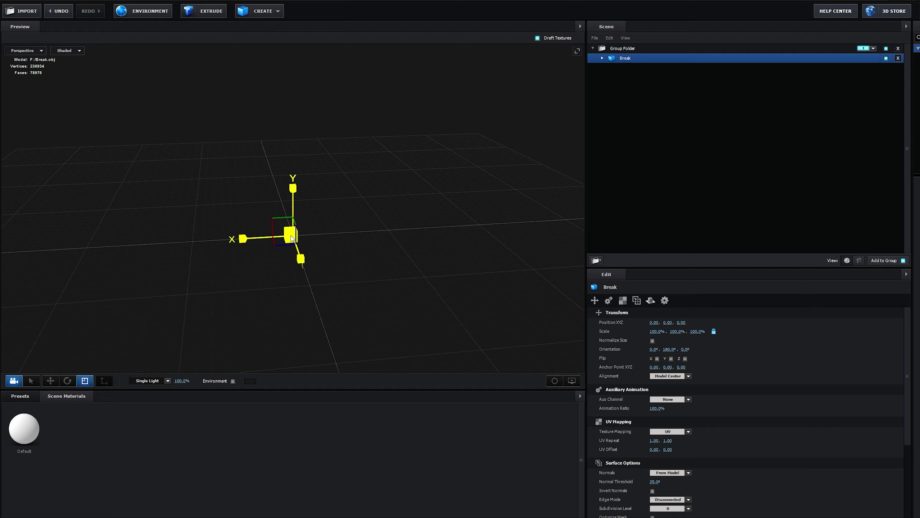
left_click_drag(292, 238, 414, 240)
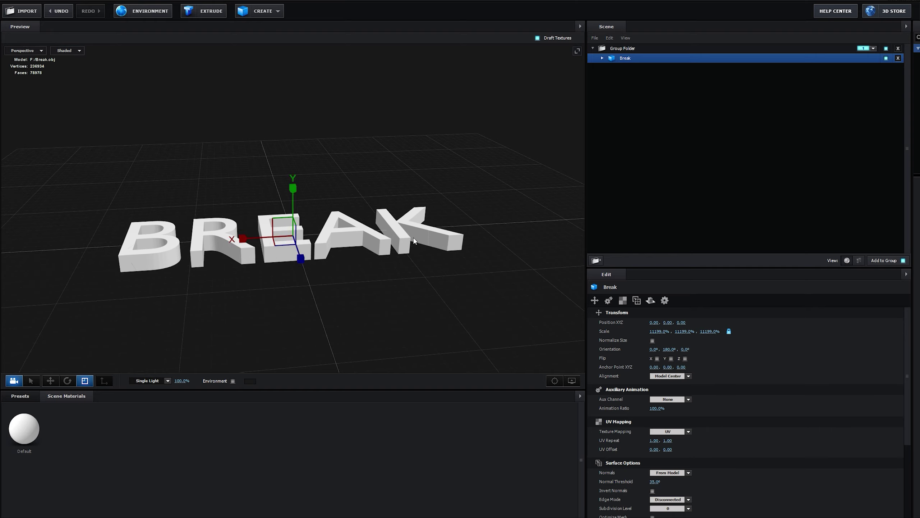
key("e")
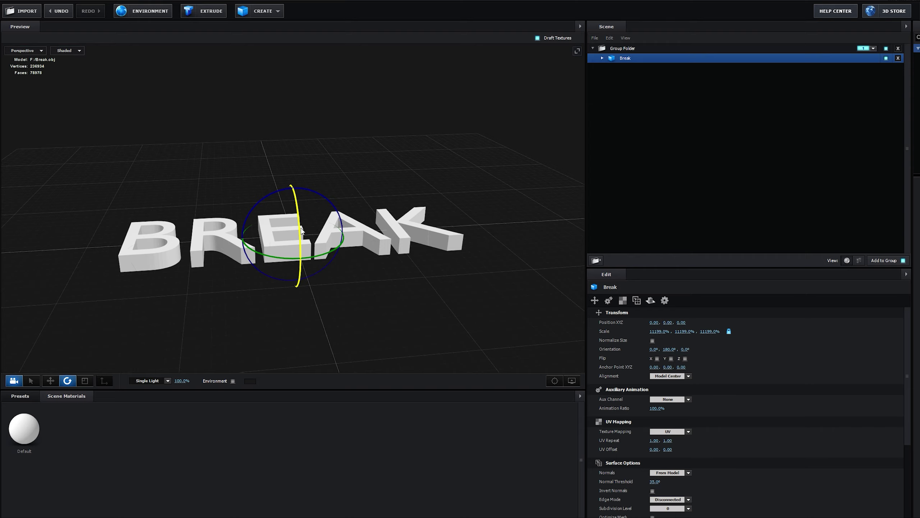
left_click_drag(303, 239, 334, 340)
left_click_drag(405, 323, 425, 307)
left_click_drag(338, 230, 296, 209)
key("ctrl+z")
key("ctrl+z")
key("ctrl+z")
key("ctrl+z")
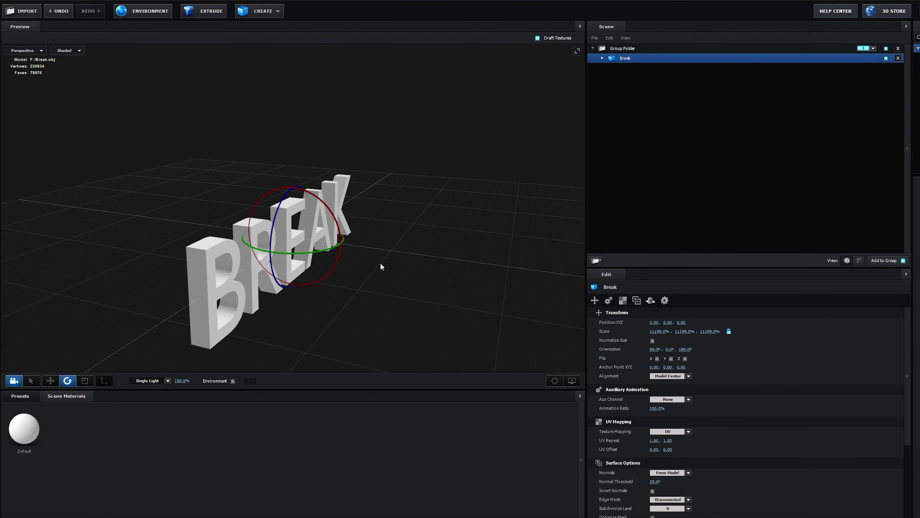
left_click_drag(445, 252, 439, 245)
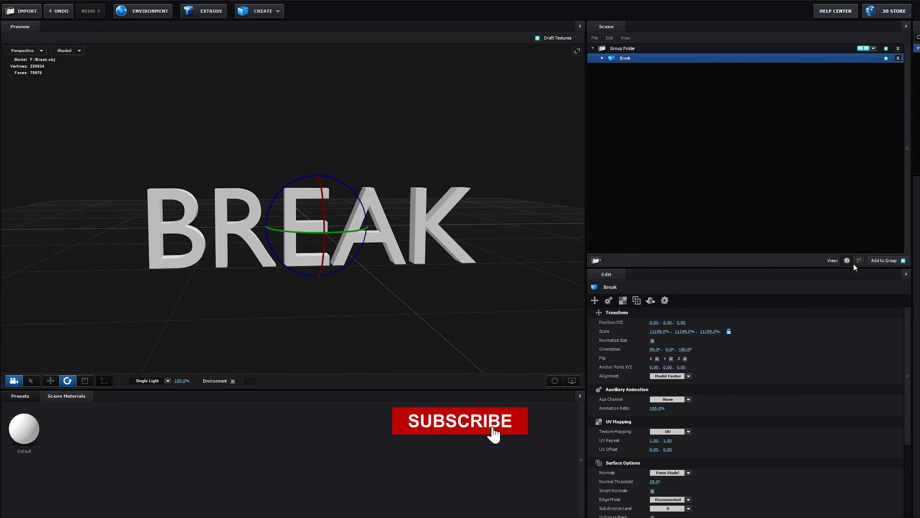
- Duplicate the Break group folder and assign the copy to group 2
left_click(601, 59)
scroll(658, 104, "down", 18)
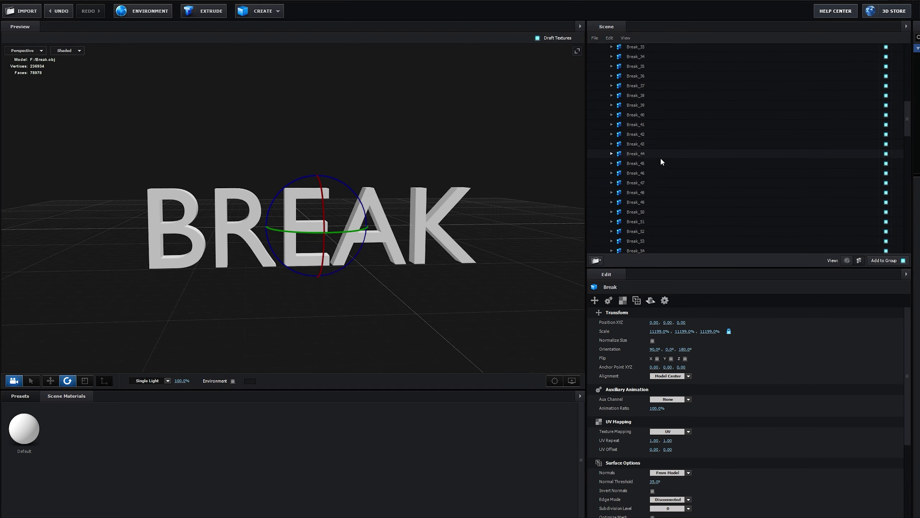
scroll(669, 204, "up", 11)
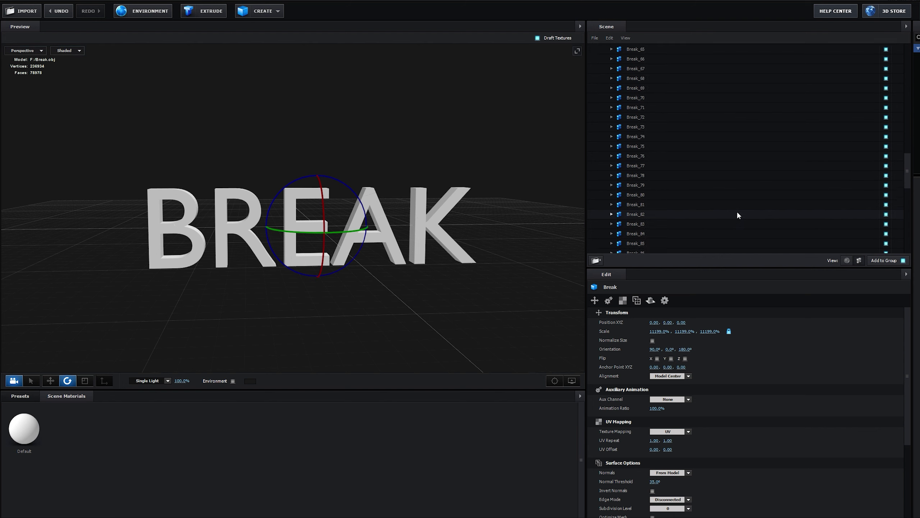
left_click(847, 261)
left_click(621, 50)
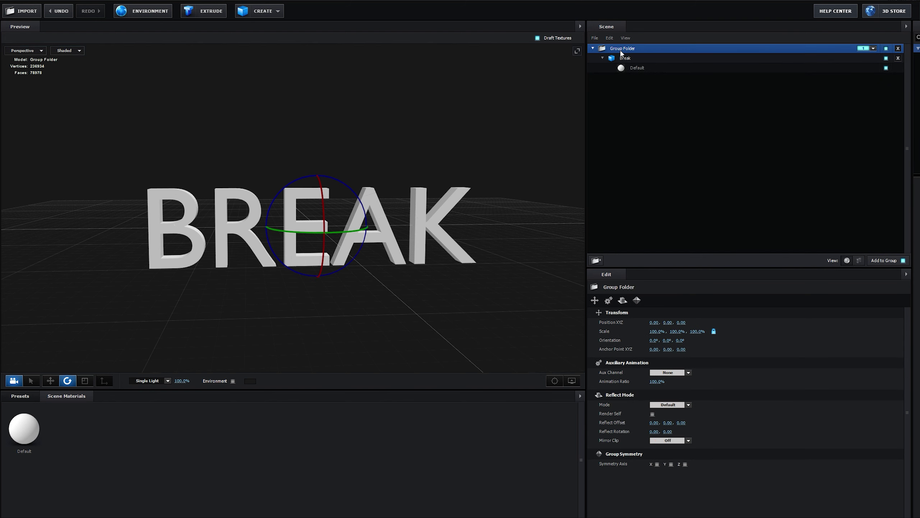
key("ctrl+d")
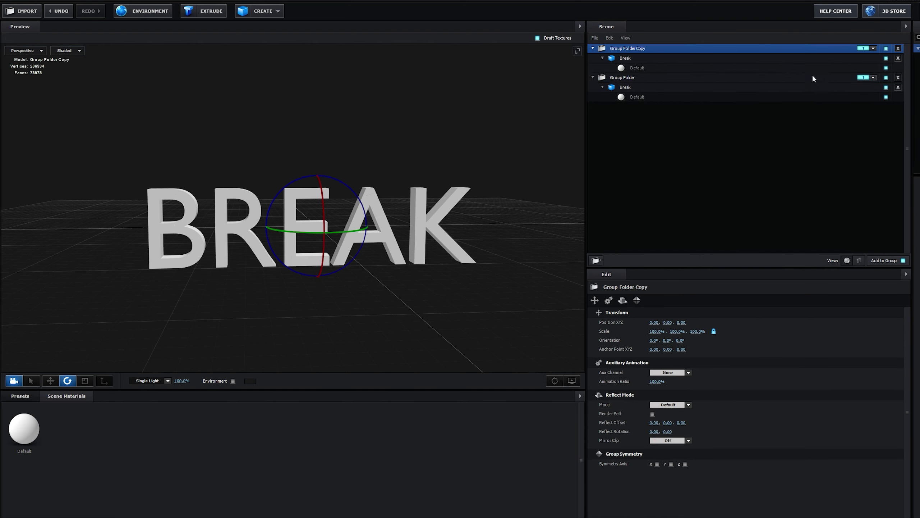
left_click(866, 48)
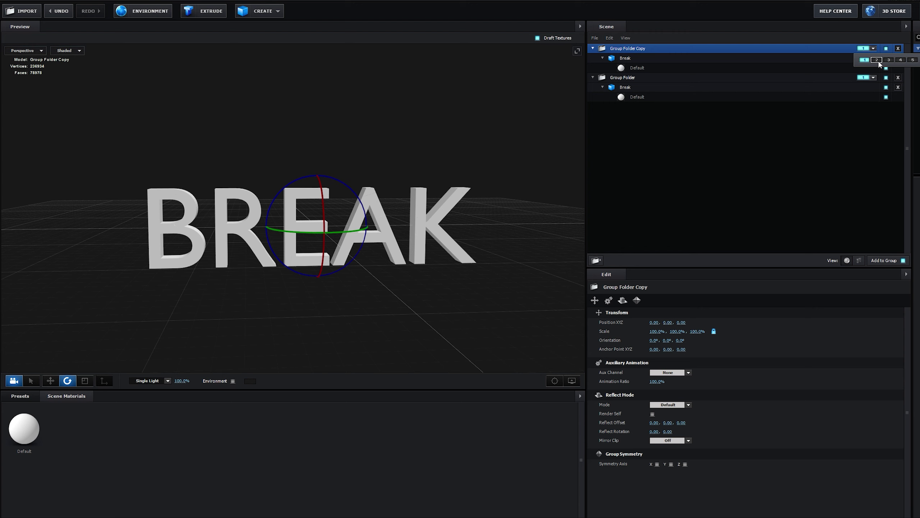
left_click(877, 59)
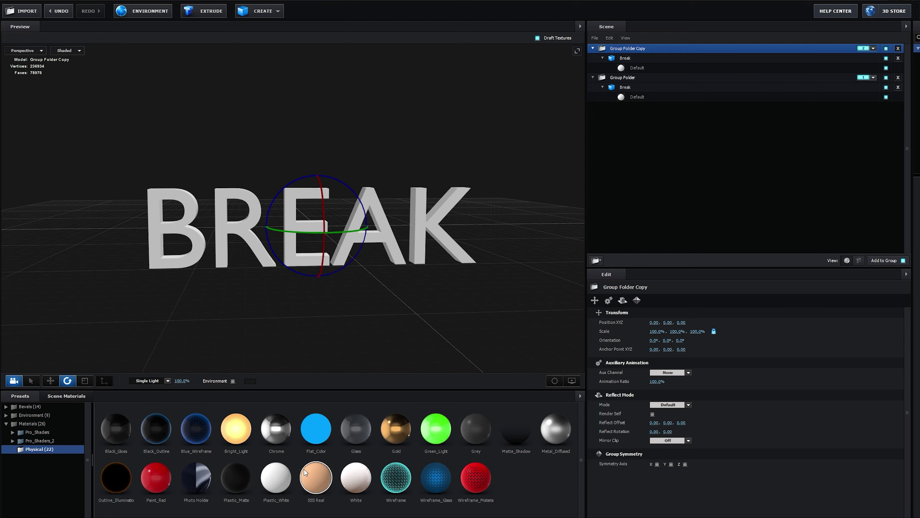
- Apply Plastic_White to the original group and Green_Light to the copy, keeping the green glow
left_click_drag(125, 441, 628, 100)
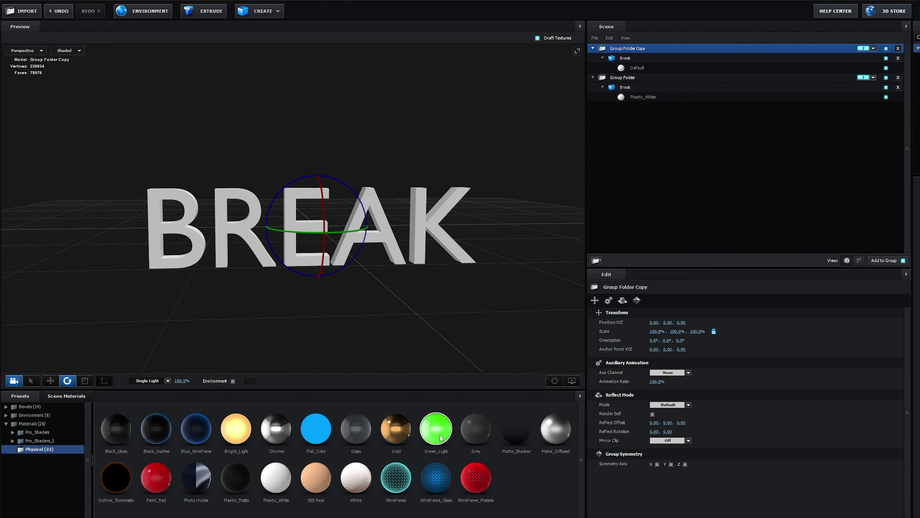
left_click_drag(440, 438, 636, 69)
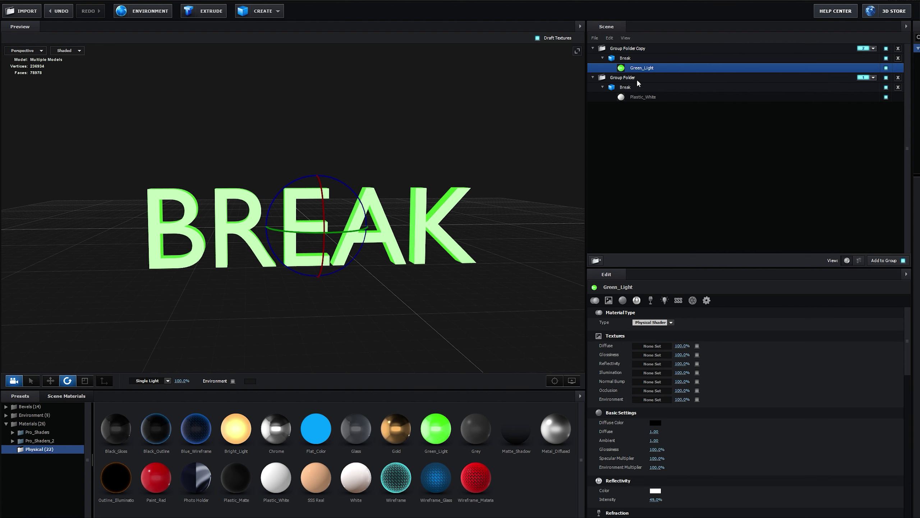
scroll(658, 379, "down", 5)
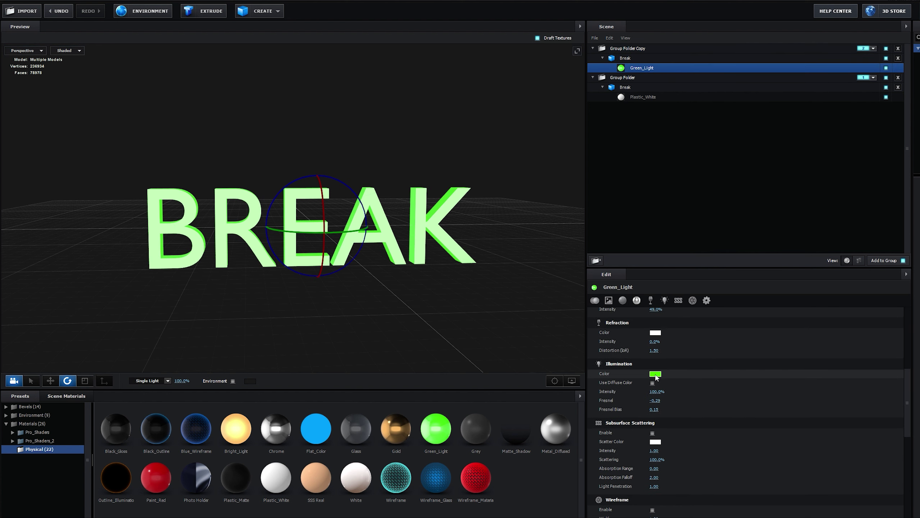
left_click(655, 373)
left_click(694, 393)
left_click(669, 339)
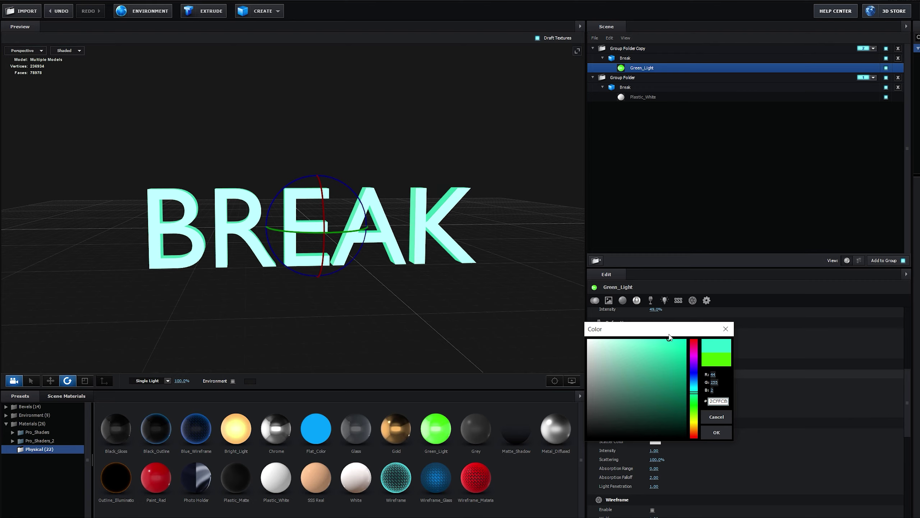
left_click(694, 383)
left_click(716, 417)
left_click_drag(495, 310, 496, 279)
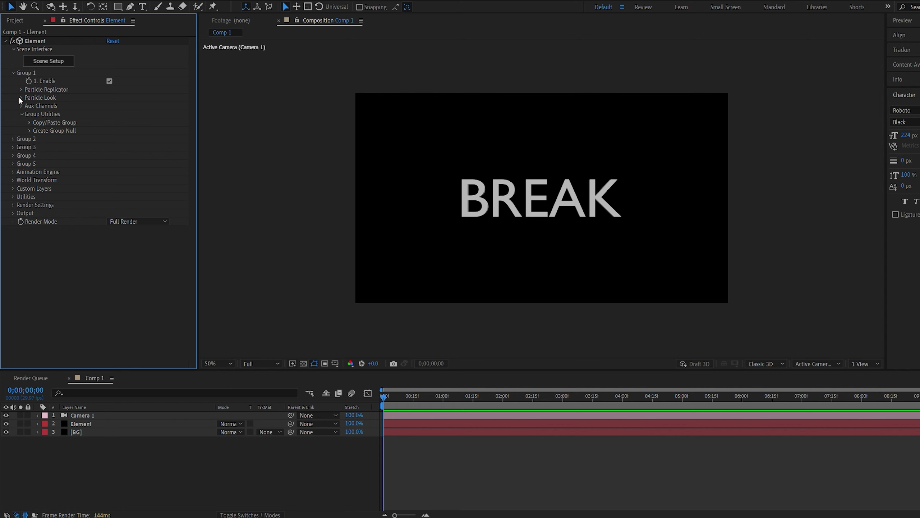
- Check 1. Enable Multi-Object under Group 1 > Particle Look > Multi-Object
left_click(20, 97)
left_click(29, 163)
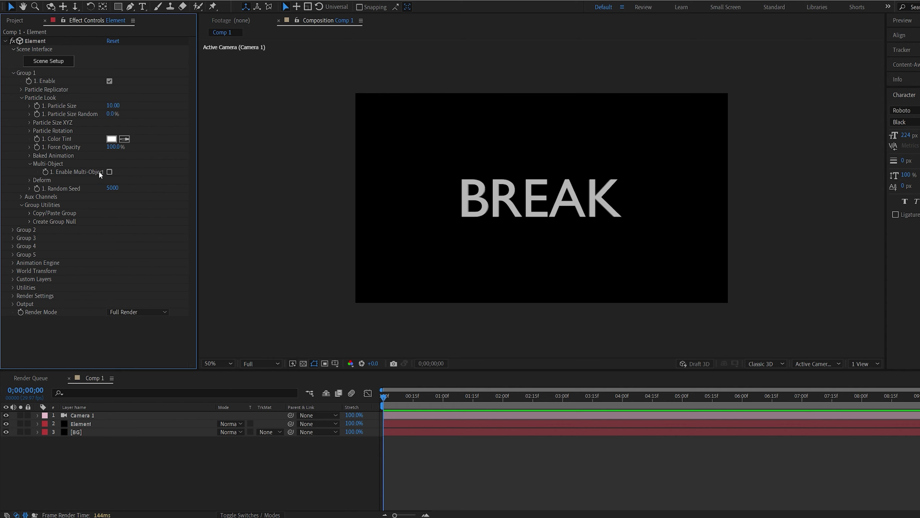
left_click(137, 207)
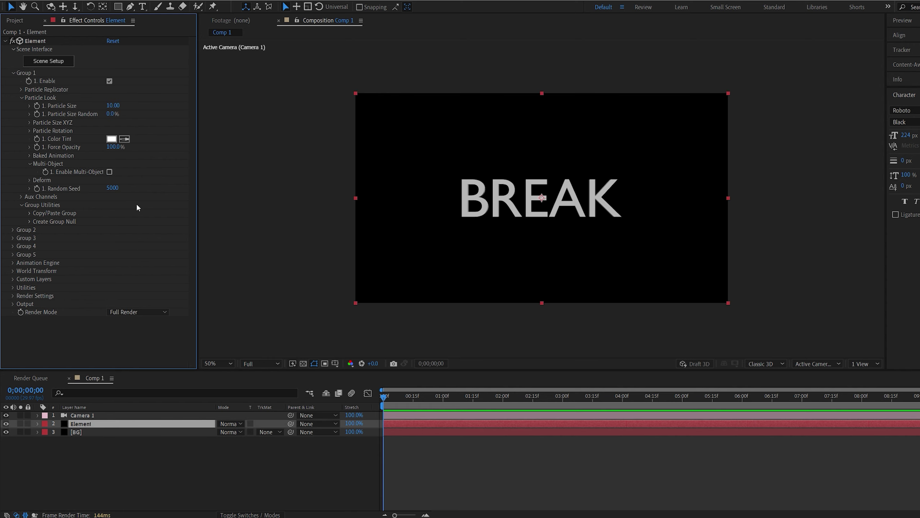
left_click(109, 172)
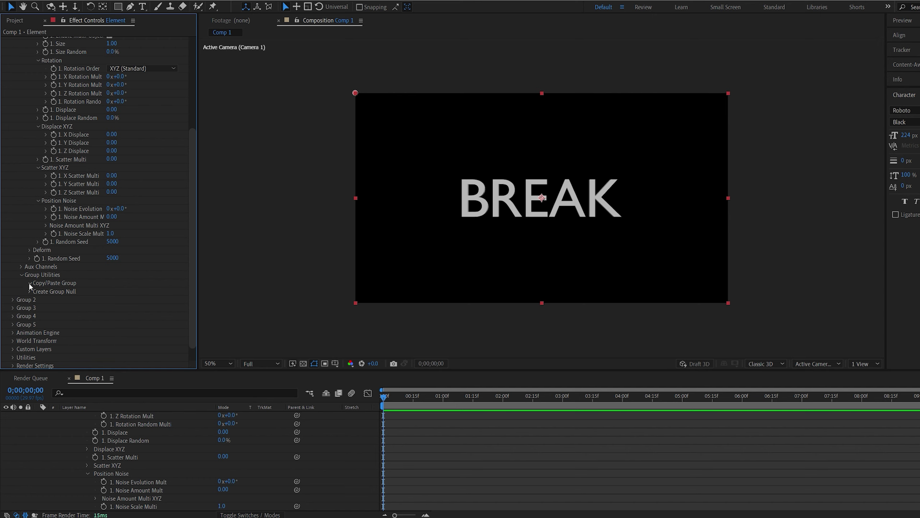
- Copy Group 1's settings with Copy/Paste Group and paste them into Group 2
left_click(29, 283)
left_click(57, 295)
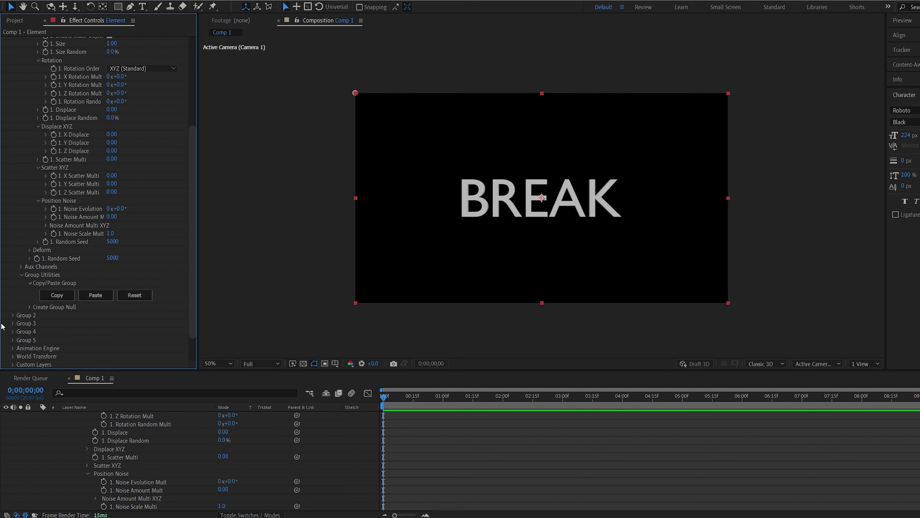
left_click(12, 315)
scroll(61, 323, "down", 3)
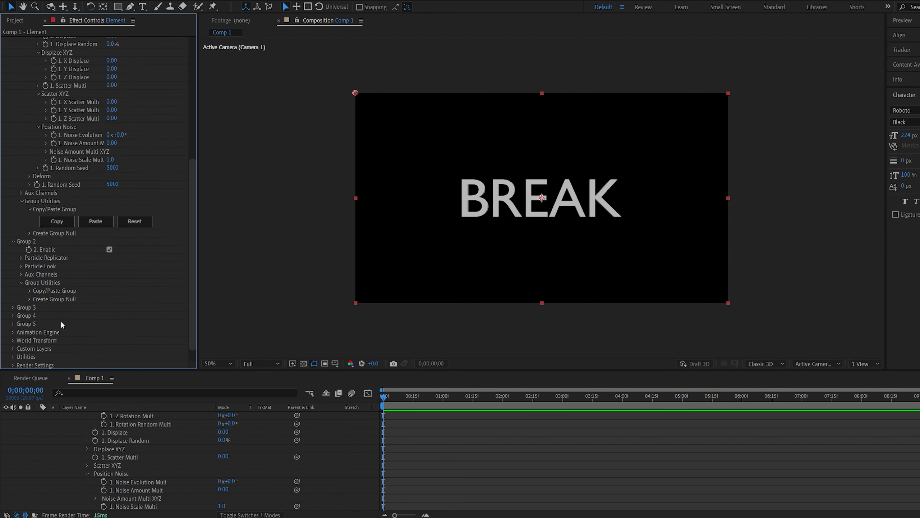
left_click(29, 291)
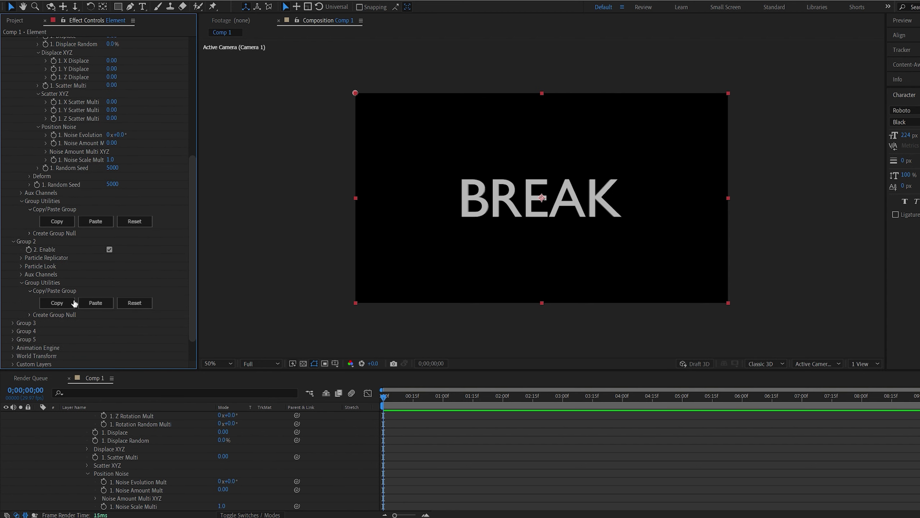
left_click(96, 302)
scroll(157, 322, "down", 5)
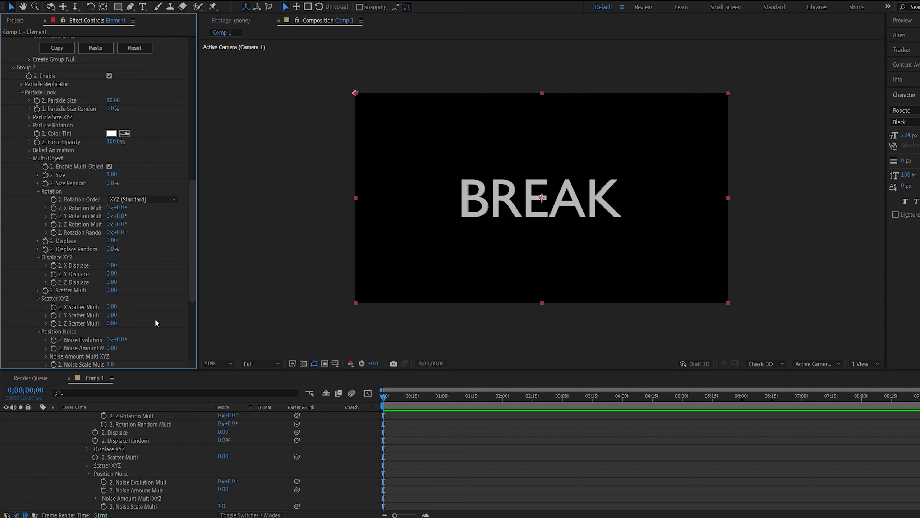
- Set Group 2's Multi-Object Rotation Random Multi to 300°
left_click(38, 298)
left_click(38, 257)
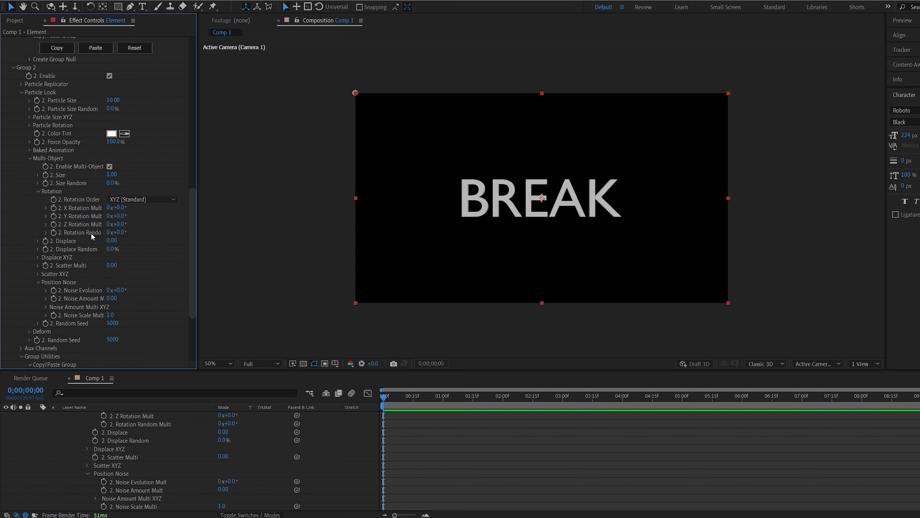
left_click_drag(120, 232, 256, 245)
key("period")
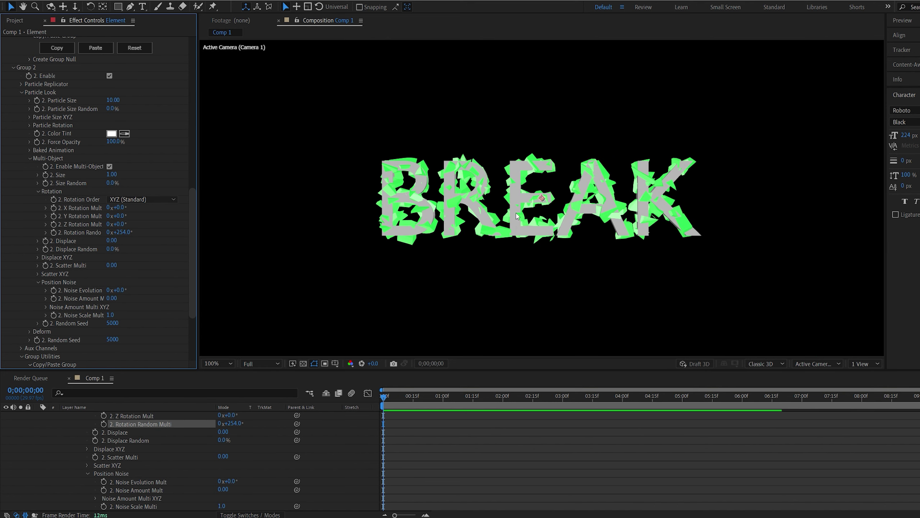
left_click(124, 234)
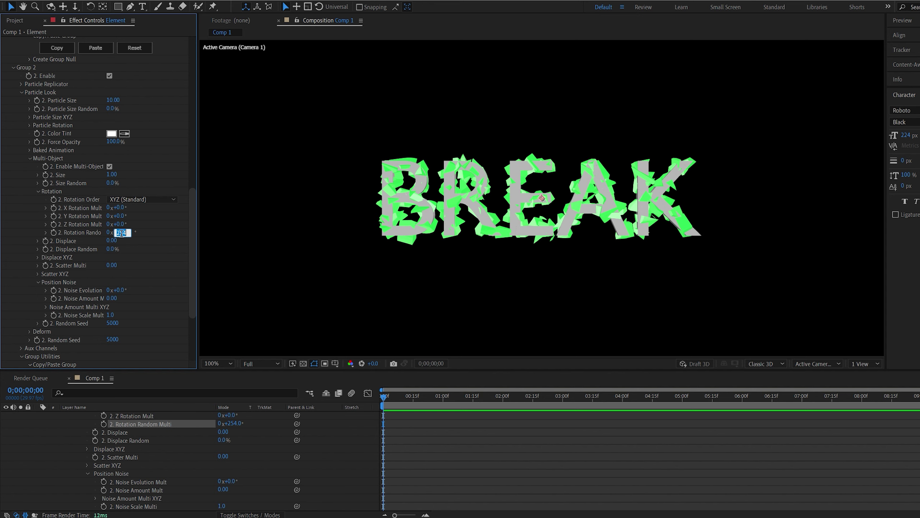
type("300")
key("Return")
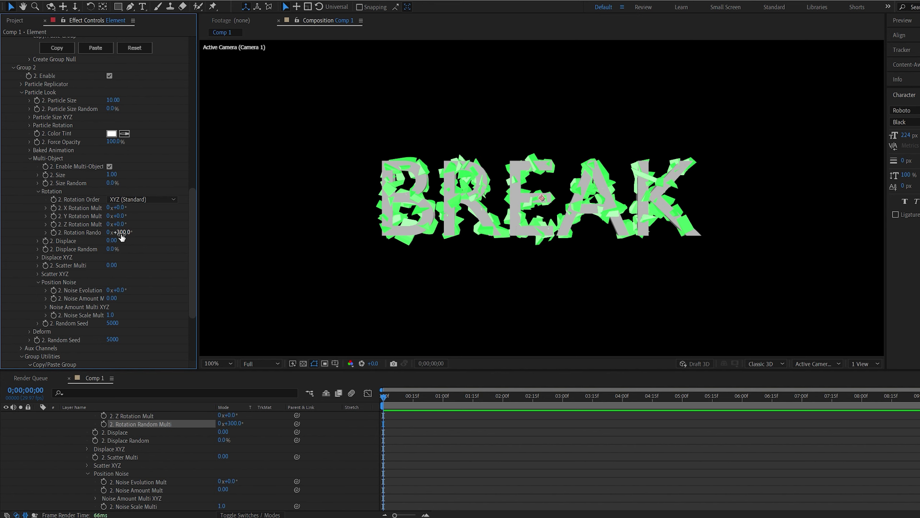
- Set Group 2's Multi-Object Size to 0 so the green shards disappear
left_click(112, 176)
key("ctrl+z")
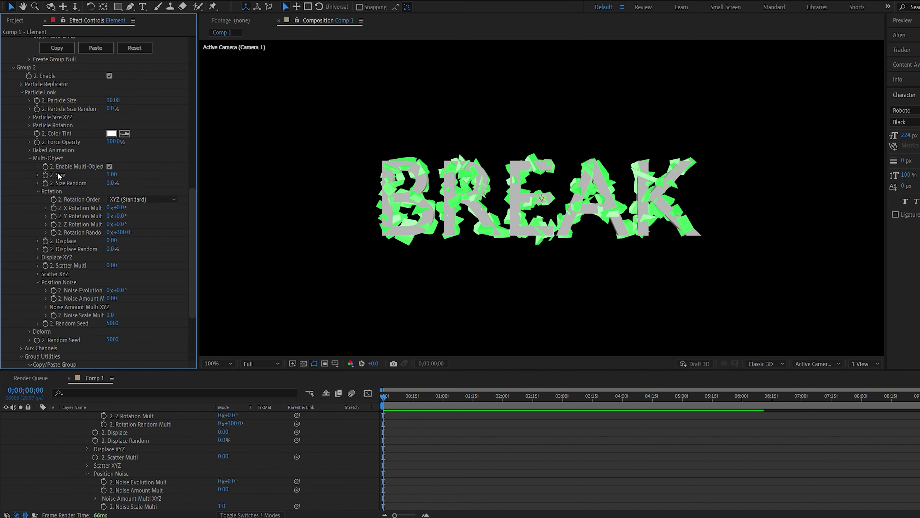
left_click_drag(112, 174, 94, 183)
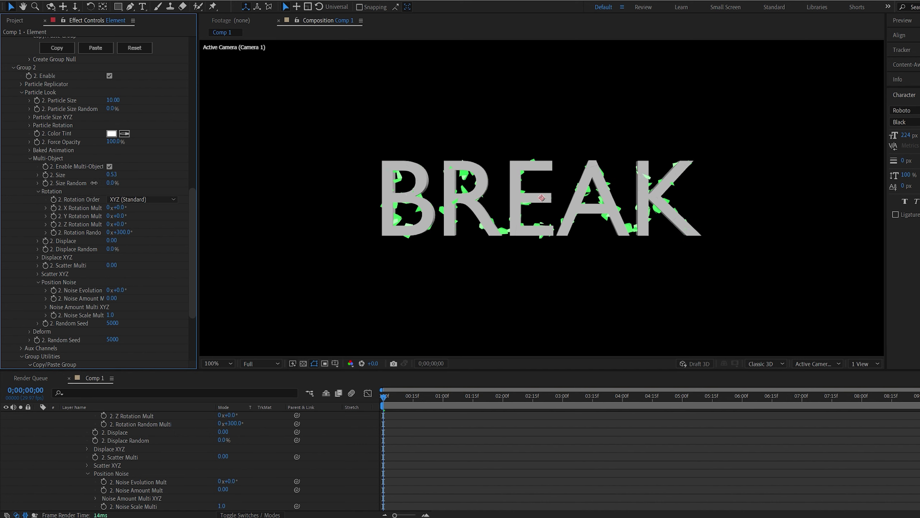
key("ctrl+z")
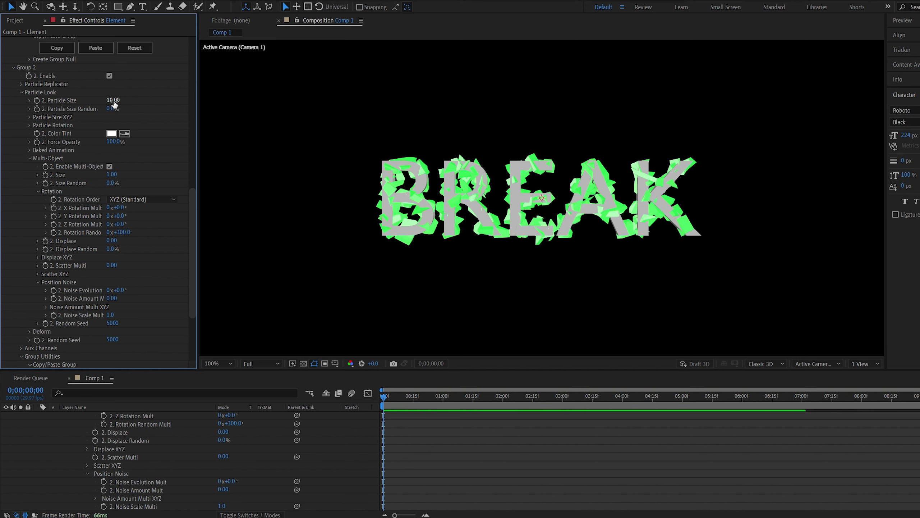
mouse_move(114, 104)
left_mouse_down()
mouse_move(106, 104)
mouse_move(116, 122)
left_mouse_up()
key("ctrl+z")
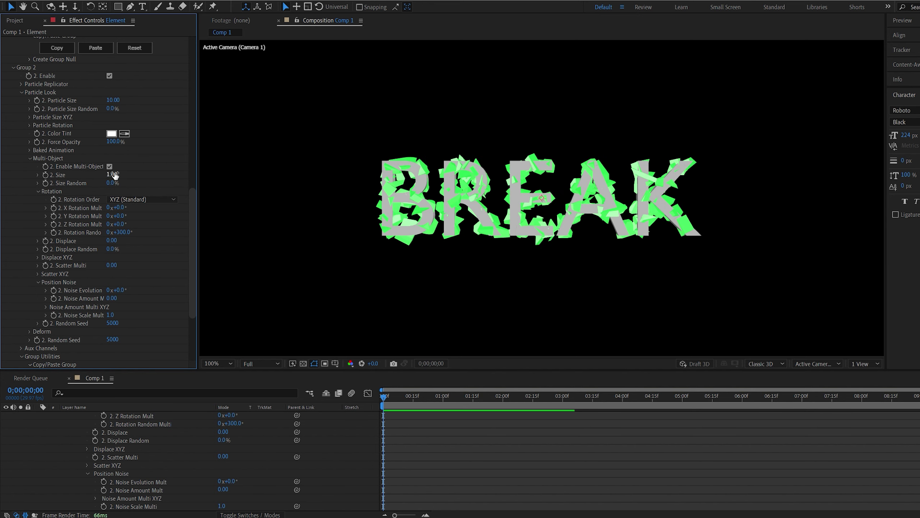
left_click(113, 175)
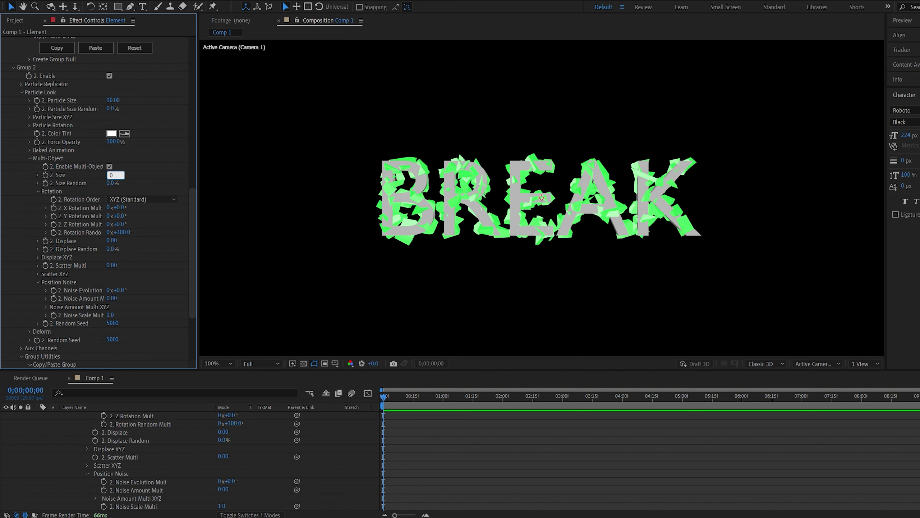
type("0")
key("Return")
left_click(13, 67)
scroll(22, 174, "up", 8)
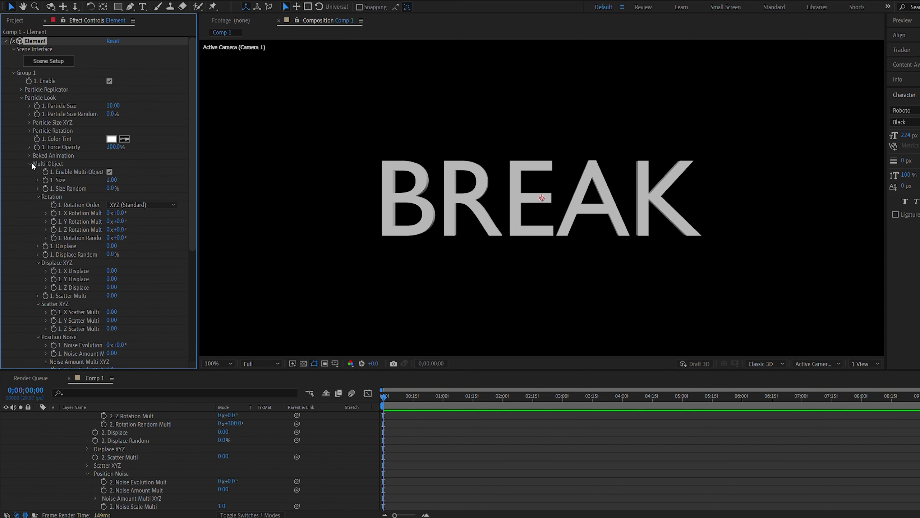
- Enable the Animation Engine from Group 2 to Group 1 and scrub Animation to about 49%
left_click(13, 73)
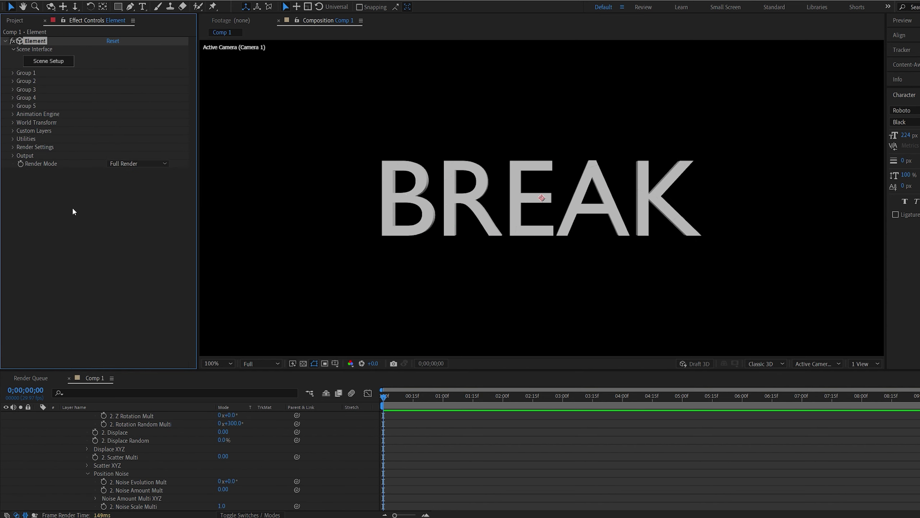
left_click(13, 114)
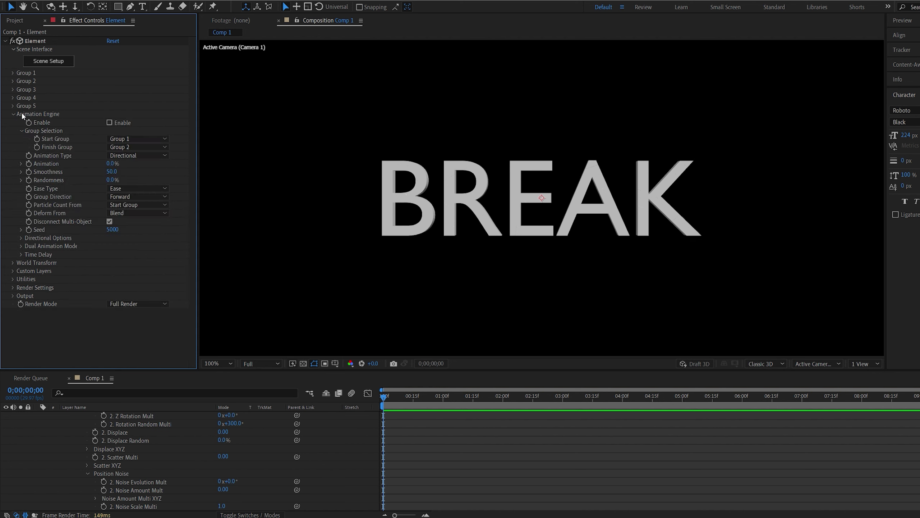
left_click(109, 123)
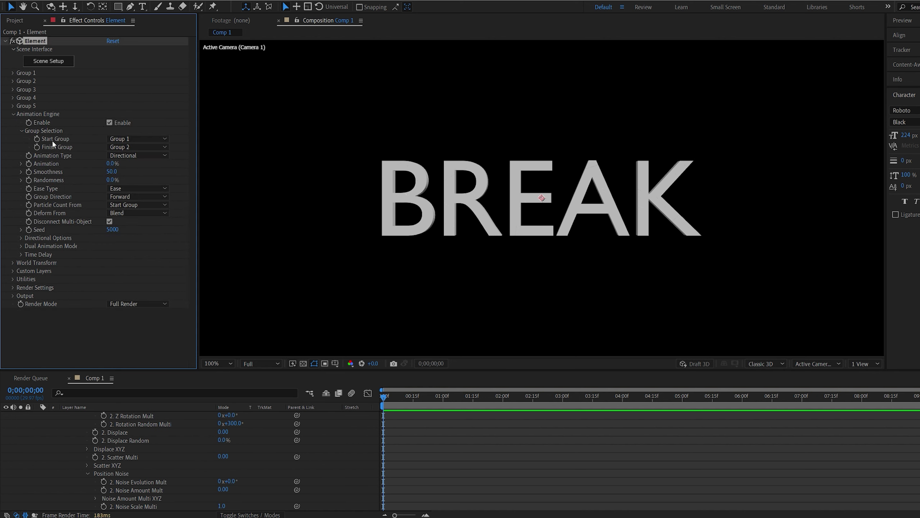
left_click(131, 139)
left_click(129, 157)
left_click(109, 146)
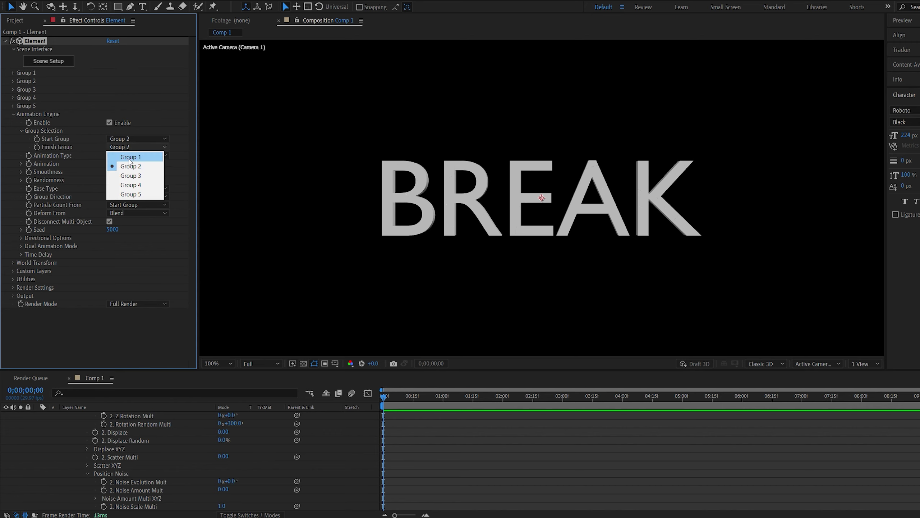
left_click(129, 158)
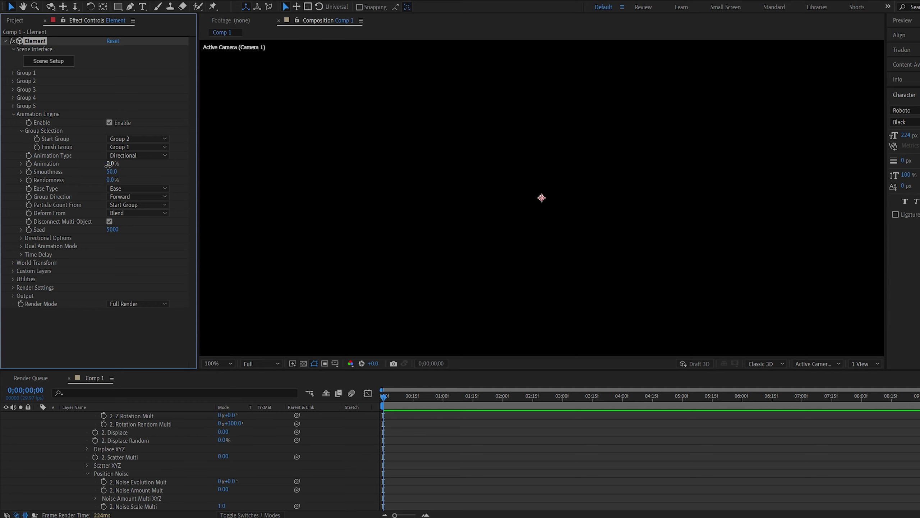
left_click_drag(110, 164, 131, 166)
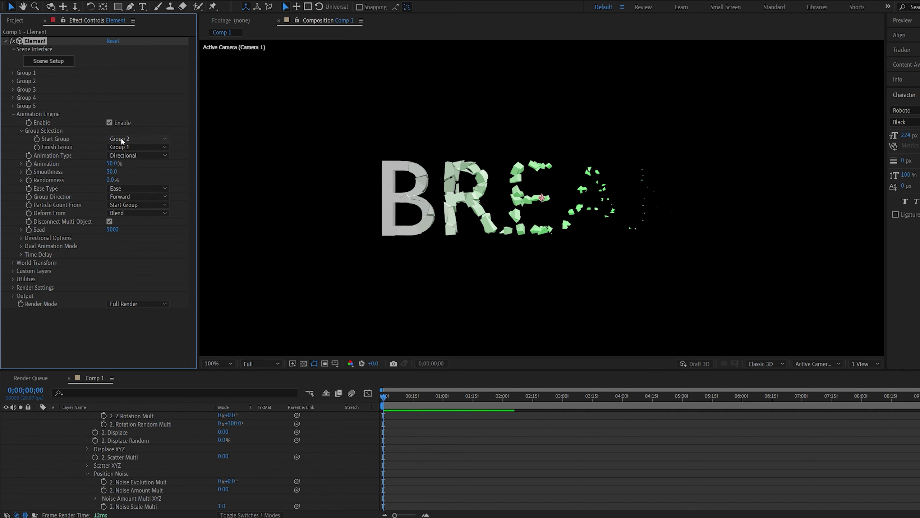
left_click_drag(108, 164, 142, 170)
- Try the Radial Inward animation type, then switch back to Directional
left_click(123, 156)
left_click(123, 184)
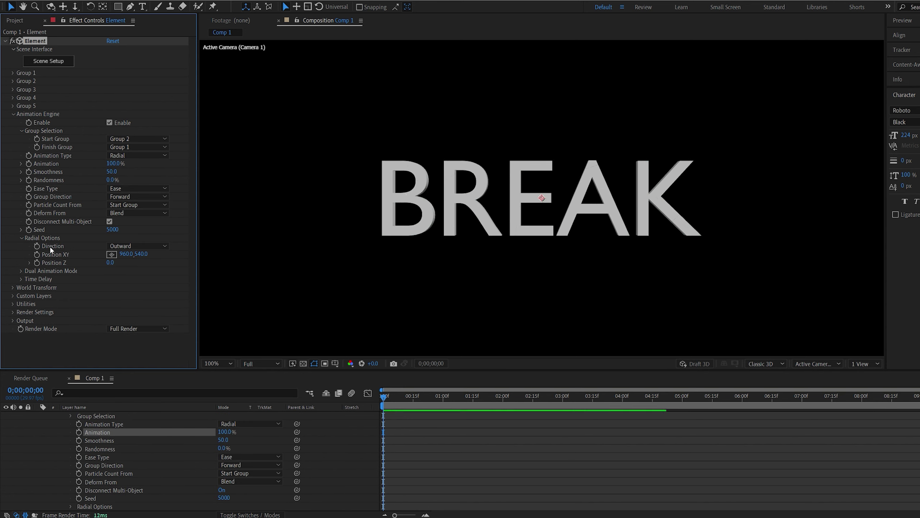
left_click(122, 246)
left_click(120, 266)
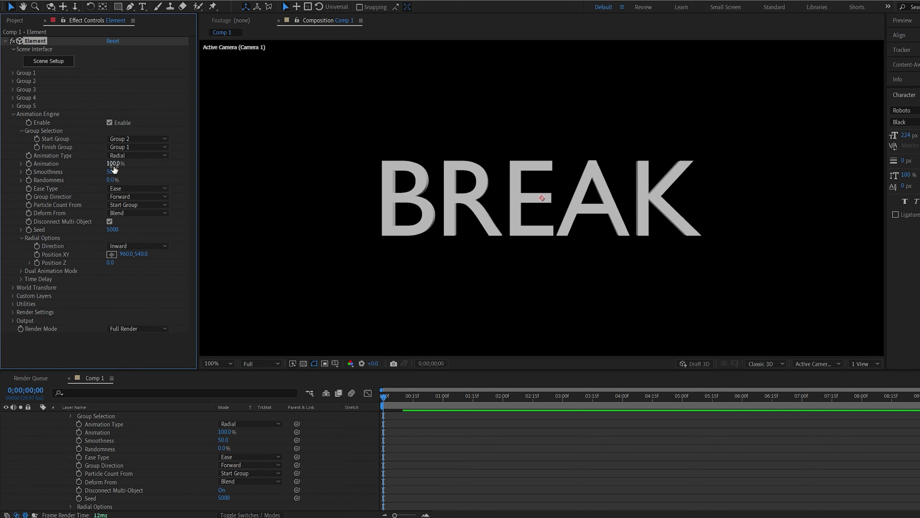
mouse_move(113, 164)
left_mouse_down()
mouse_move(84, 172)
mouse_move(122, 172)
left_mouse_up()
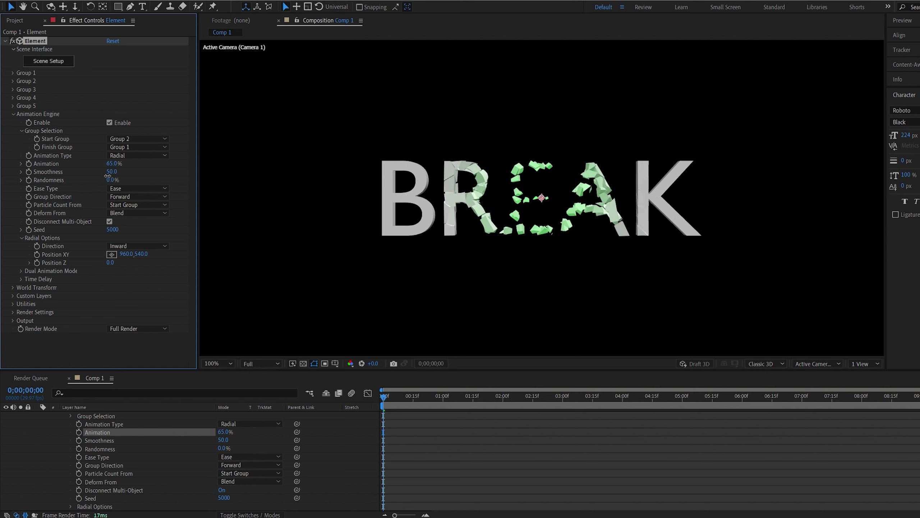
left_click(131, 155)
left_click(111, 157)
left_click(132, 156)
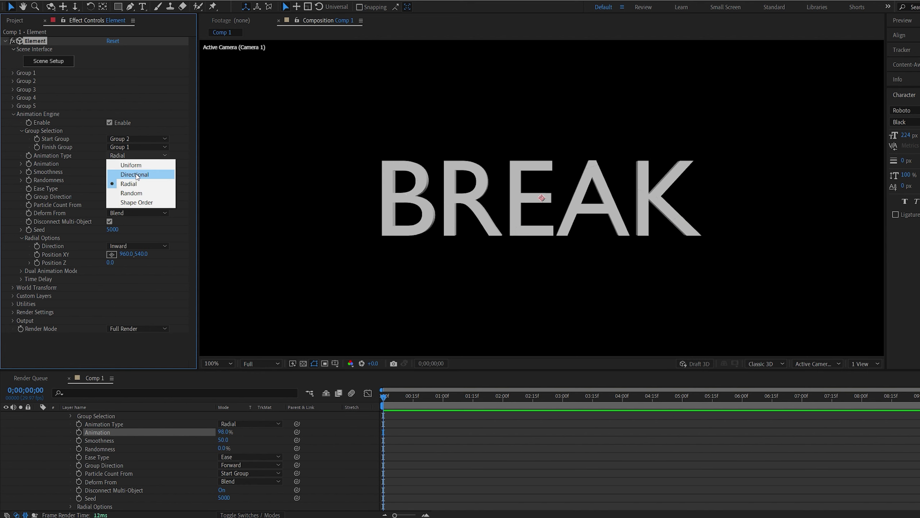
left_click(136, 175)
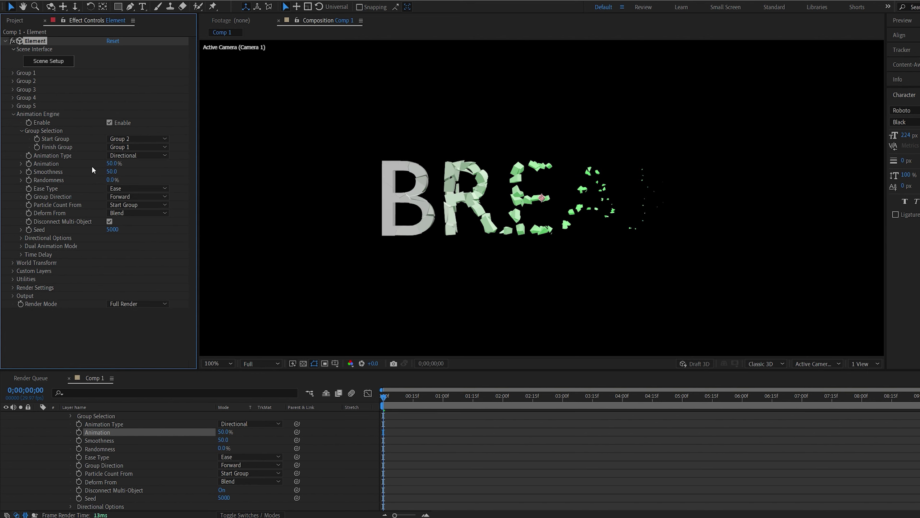
- Set the Directional Options Pitch to -90°
left_click(20, 238)
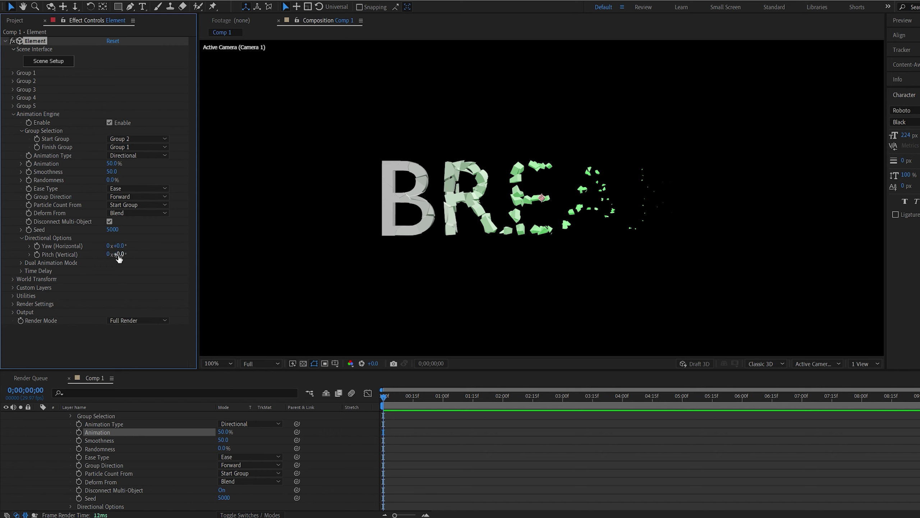
left_click(118, 254)
key("Return")
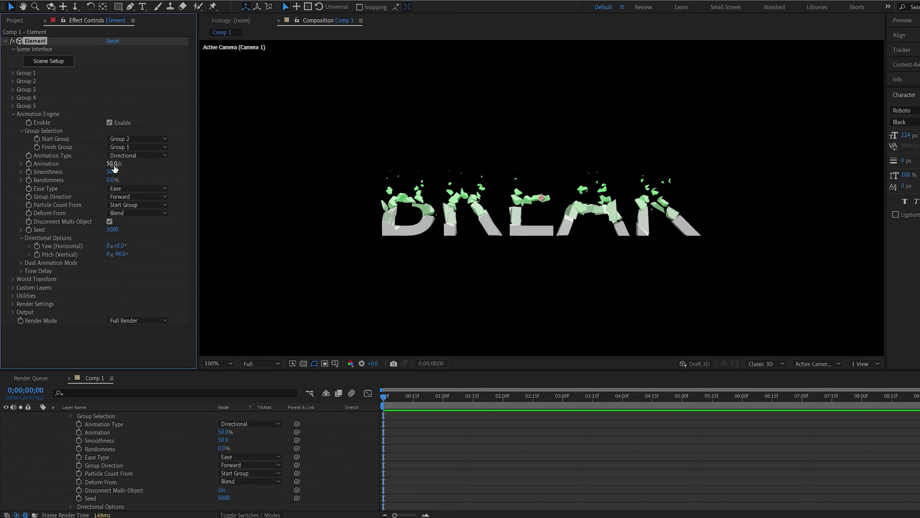
mouse_move(112, 163)
left_mouse_down()
mouse_move(90, 165)
mouse_move(127, 171)
left_mouse_up()
key("period")
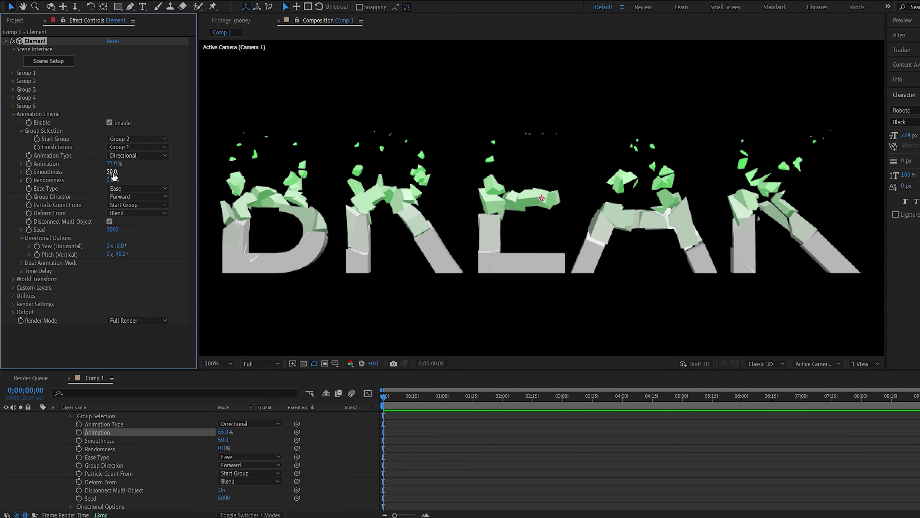
- Set Smoothness to 30 and bring Animation progress back to 0%
left_click(112, 172)
type("30")
key("Return")
left_click_drag(113, 172, 114, 173)
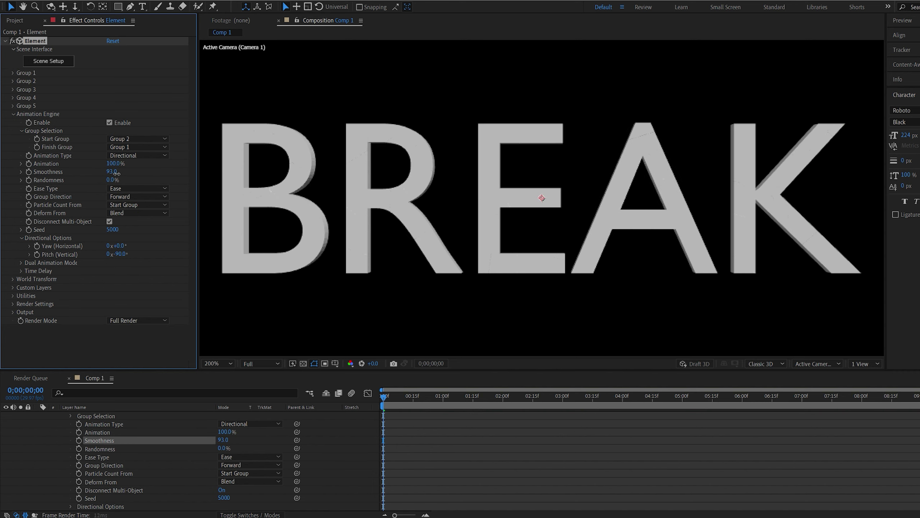
mouse_move(114, 163)
left_mouse_down()
mouse_move(100, 171)
mouse_move(110, 171)
left_mouse_up()
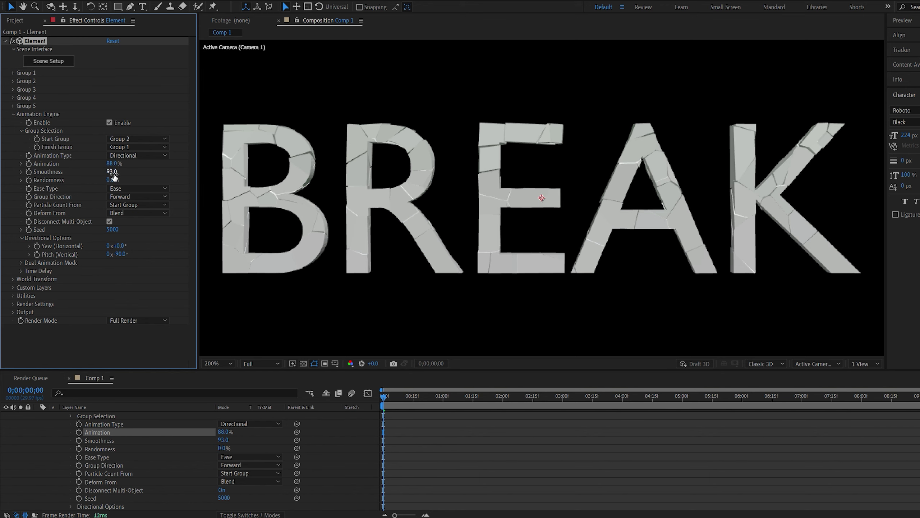
type("30")
key("Return")
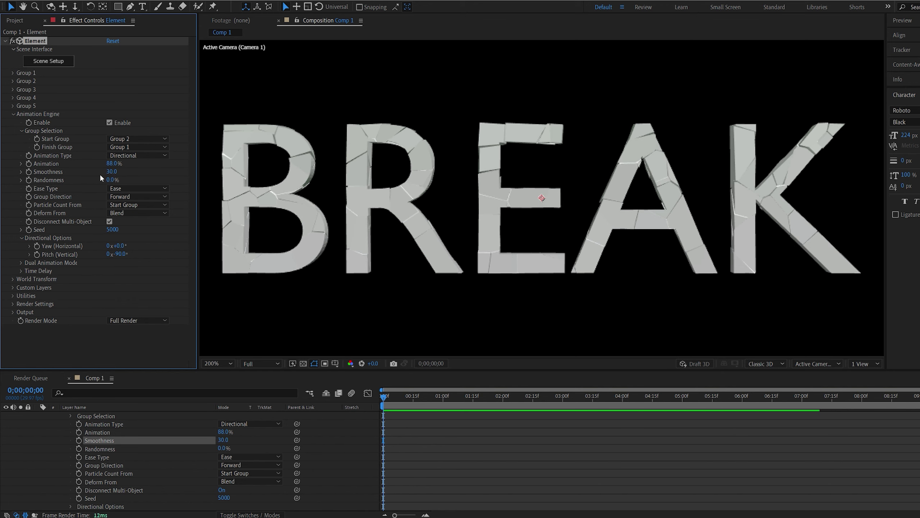
left_click_drag(119, 162, 26, 173)
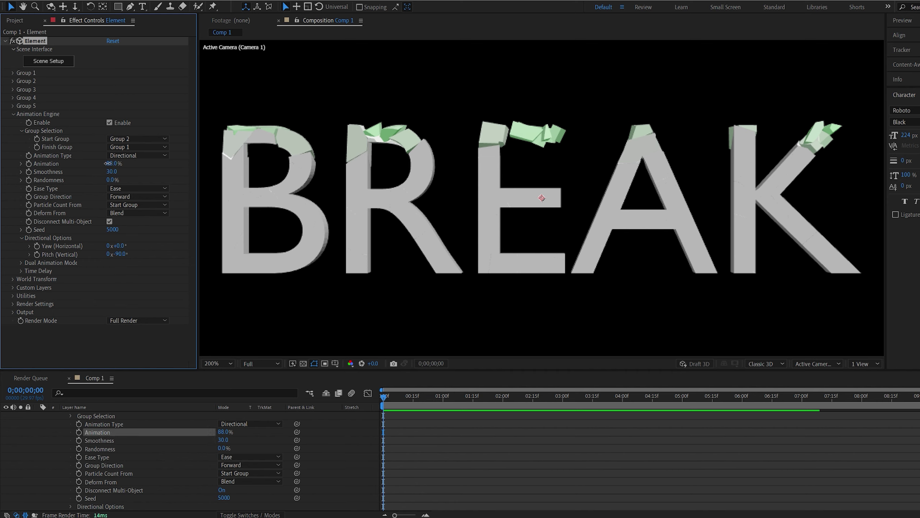
- Keyframe Animation at 0% at the start and 100% at 0;00;02;29
left_click(28, 164)
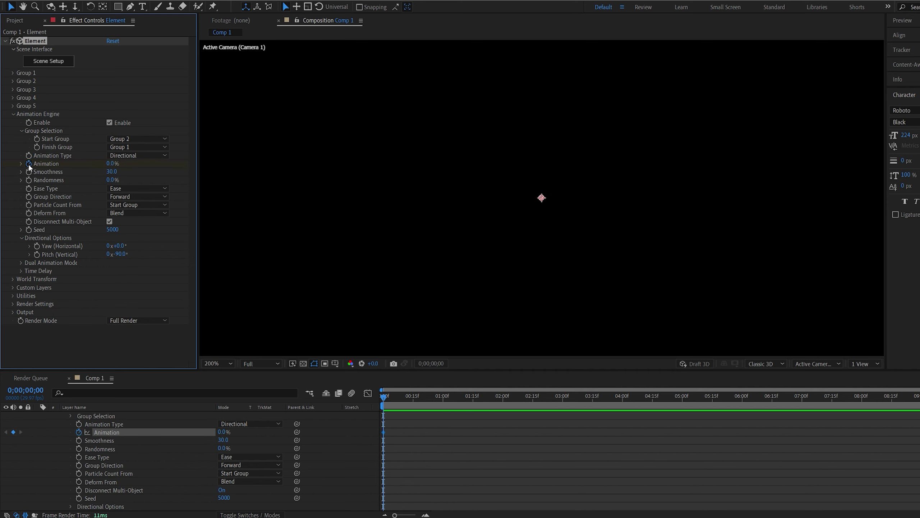
left_click(560, 401)
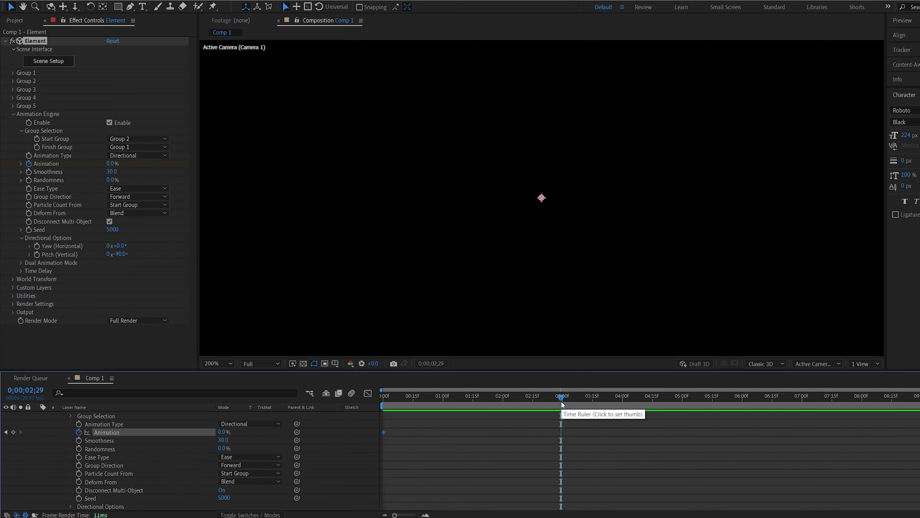
left_click(108, 164)
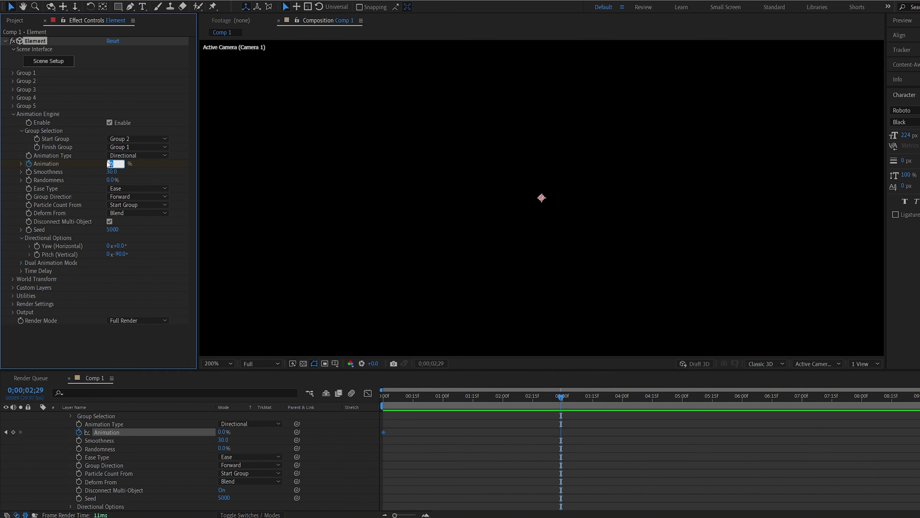
type("100")
key("Return")
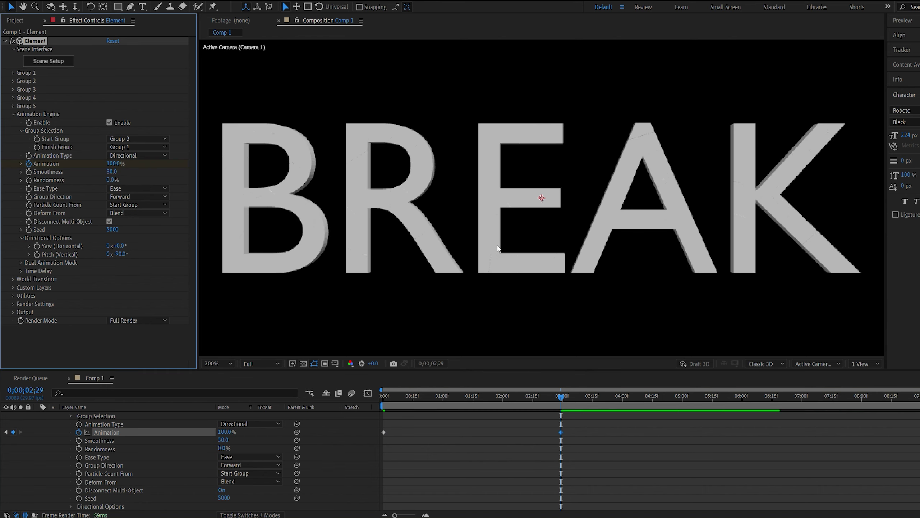
- Play the preview and scrub to 0;00;01;28 to watch BREAK assemble
left_click(498, 249)
left_click(364, 398)
key("space")
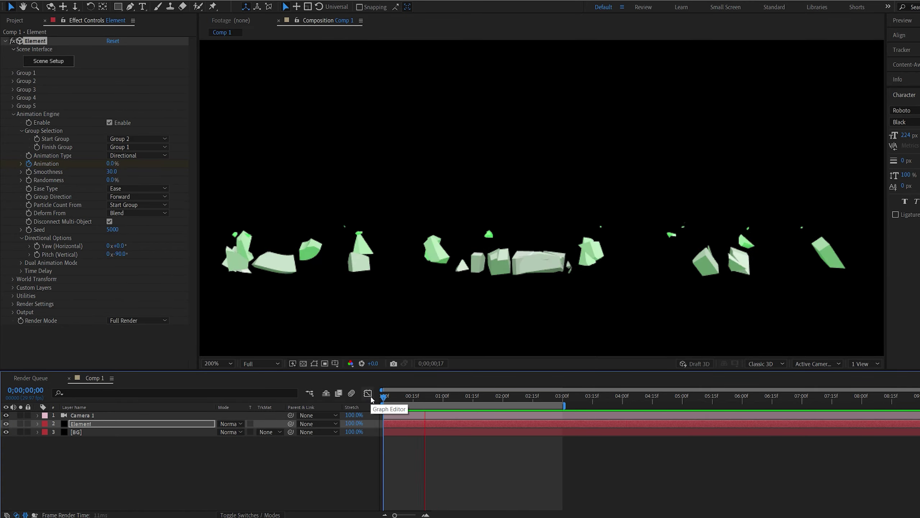
left_click_drag(383, 397, 498, 396)
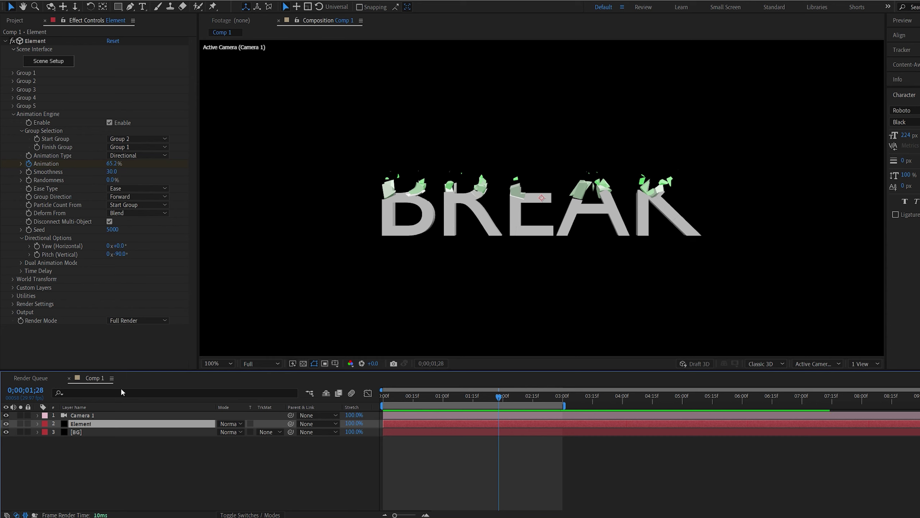
left_click(168, 462)
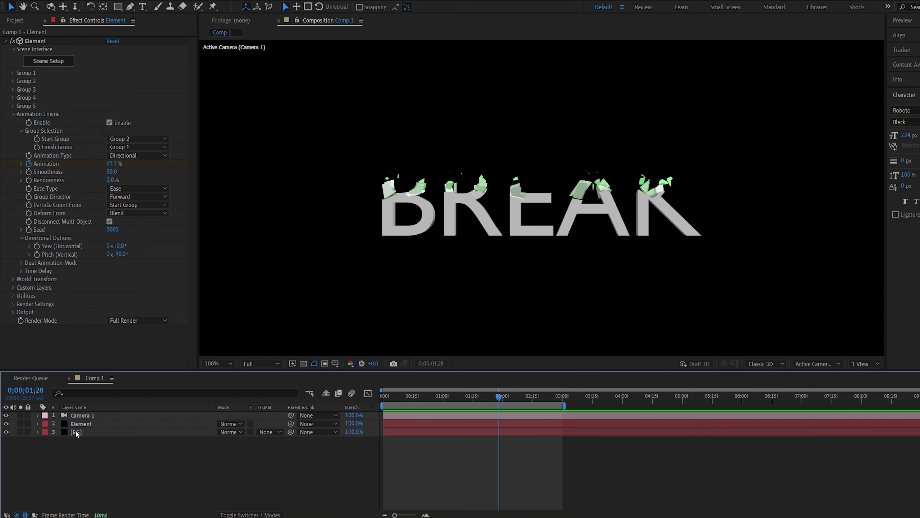
- Duplicate the Element layer and set the Element 2 copy's Output Show to Illumination
left_click(76, 425)
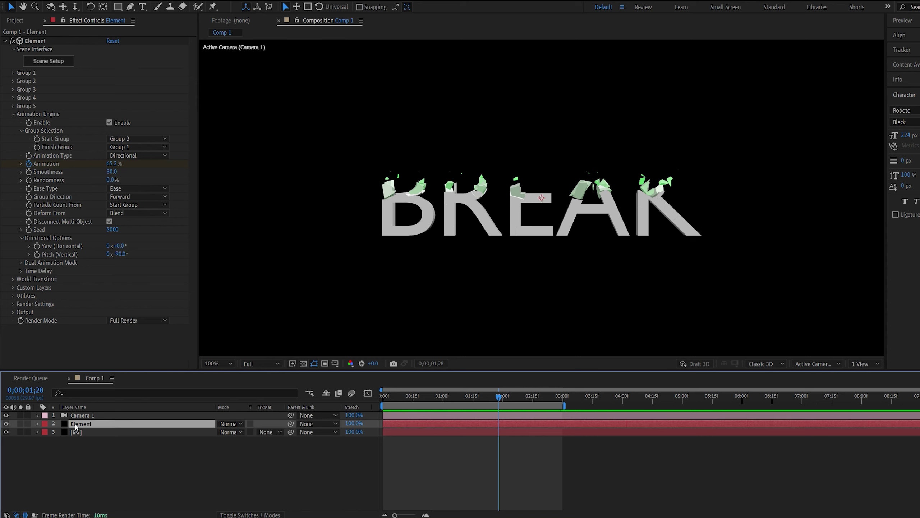
key("ctrl+d")
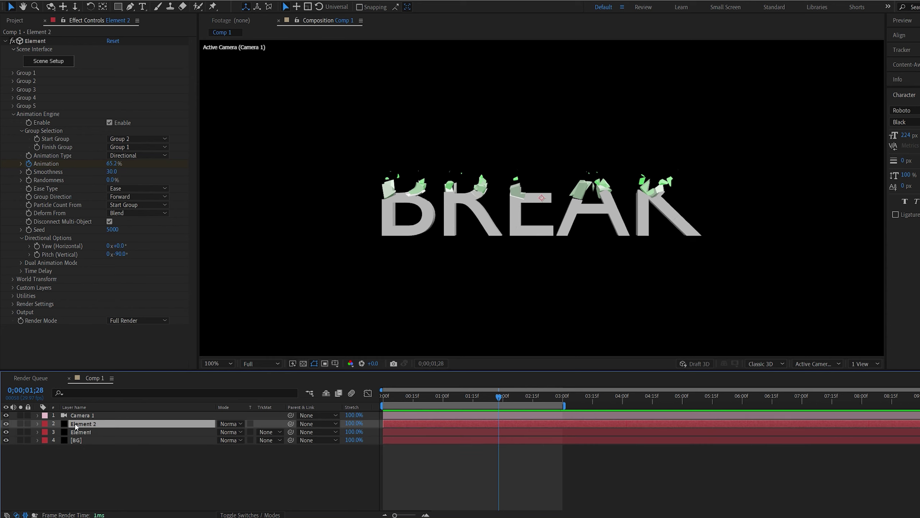
left_click(13, 311)
scroll(13, 310, "down", 3)
left_click(127, 233)
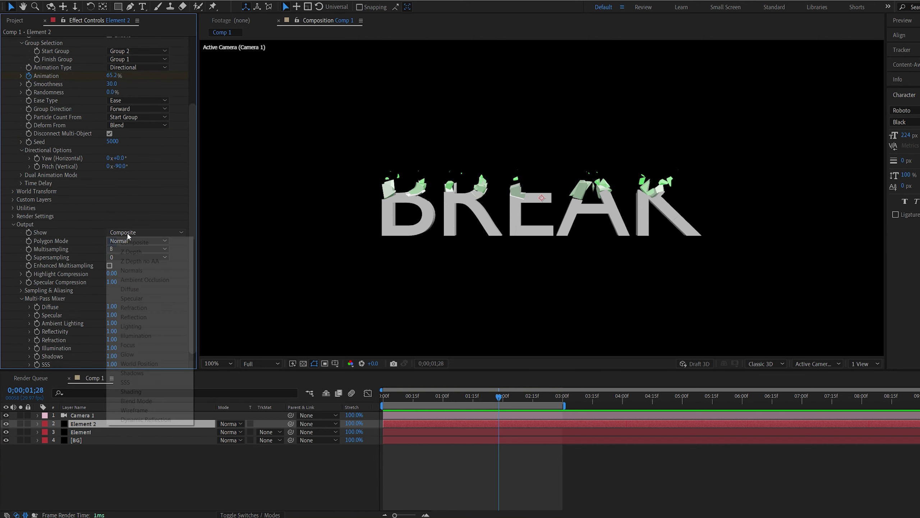
left_click(158, 336)
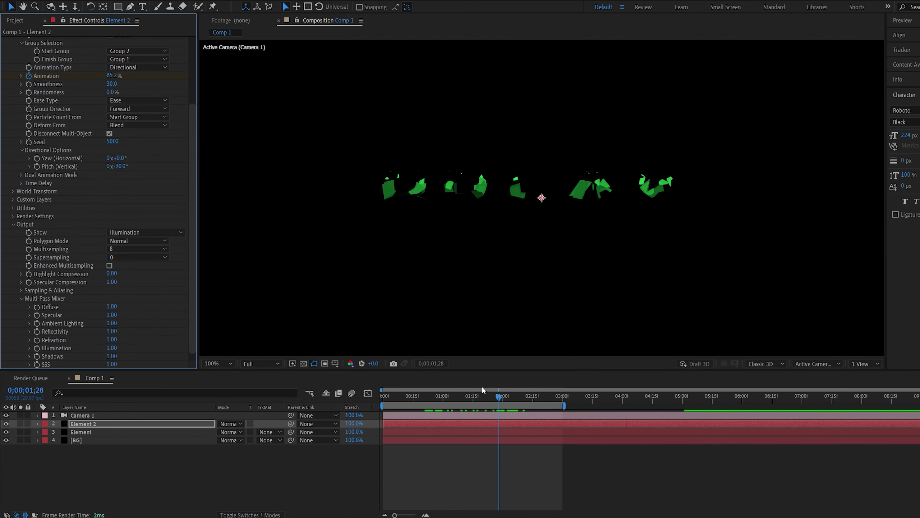
left_click_drag(486, 395, 451, 405)
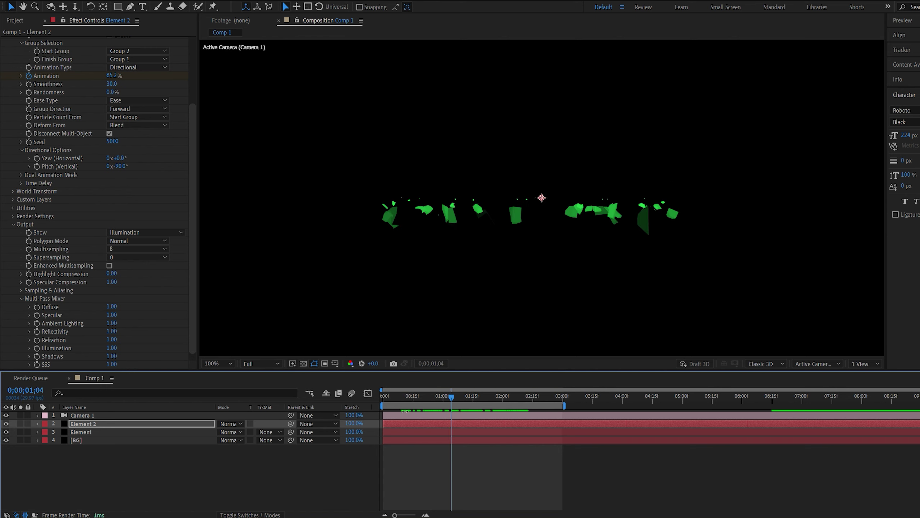
left_click(100, 426)
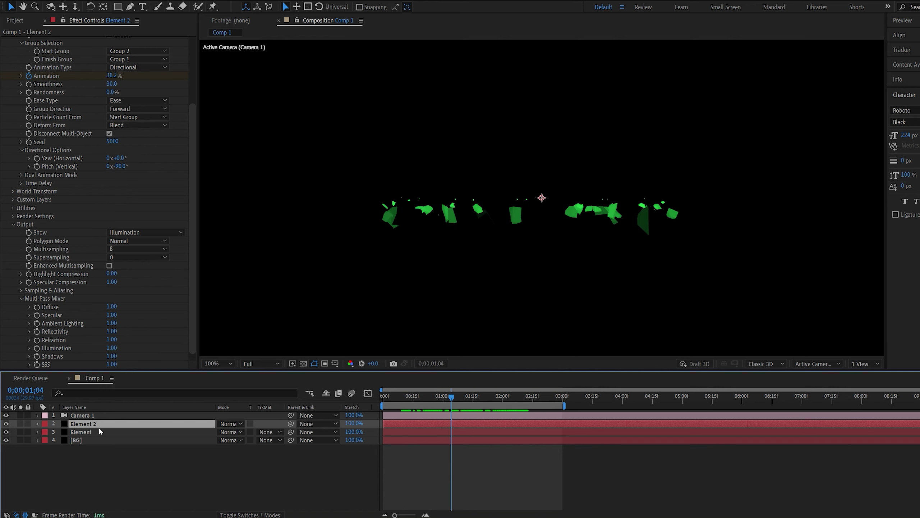
- Add Deep Glow to Element 2 with radius 410 and exposure 0.80, blended in Add mode
key("ctrl+space")
type("dee")
left_click(63, 425)
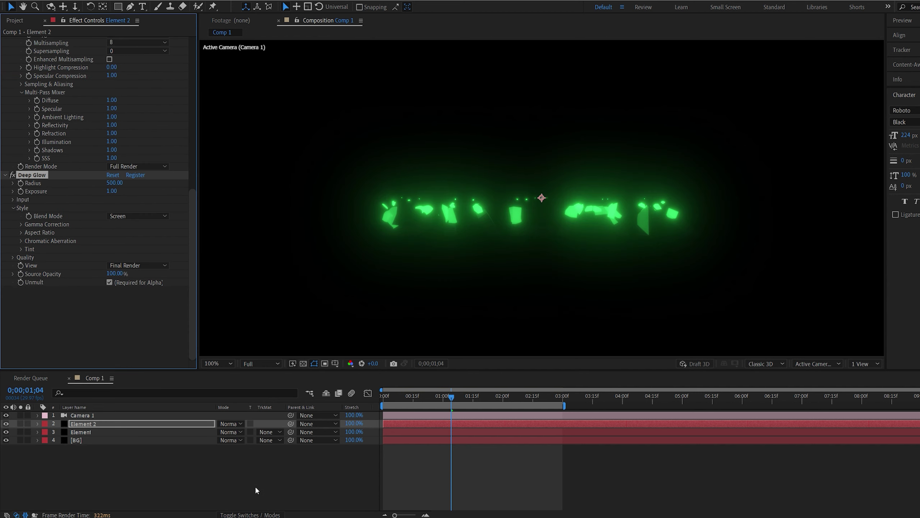
left_click(255, 485)
left_click_drag(111, 196, 93, 186)
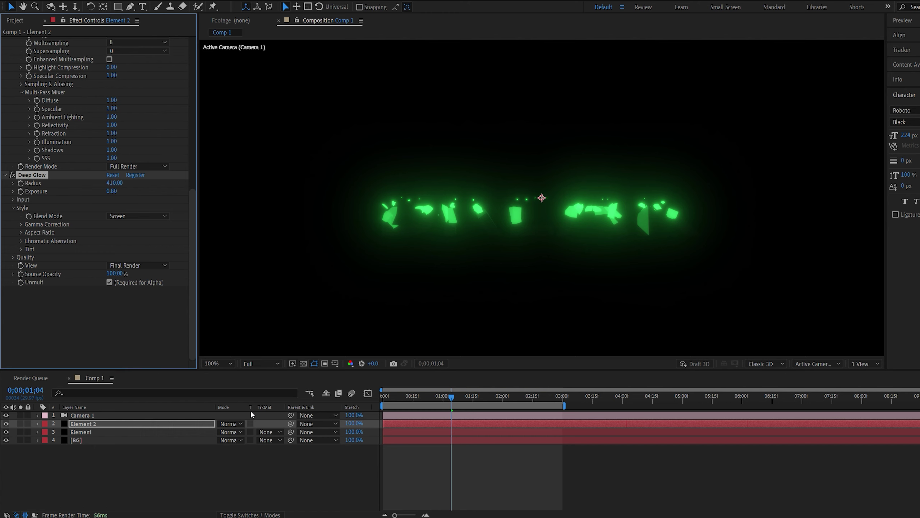
left_click(230, 423)
left_click(246, 140)
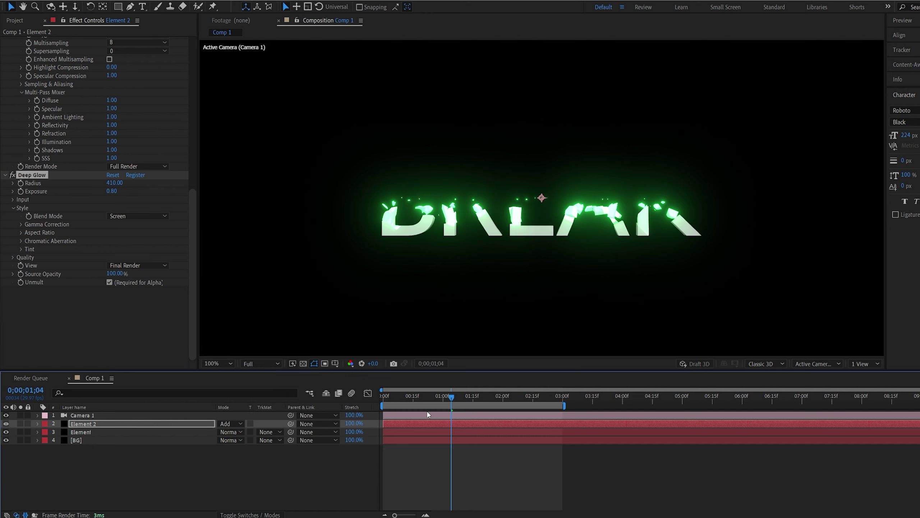
- Preview the glowing build from the start and show the Animation keyframes in the graph editor
left_click_drag(428, 396, 378, 394)
key("space")
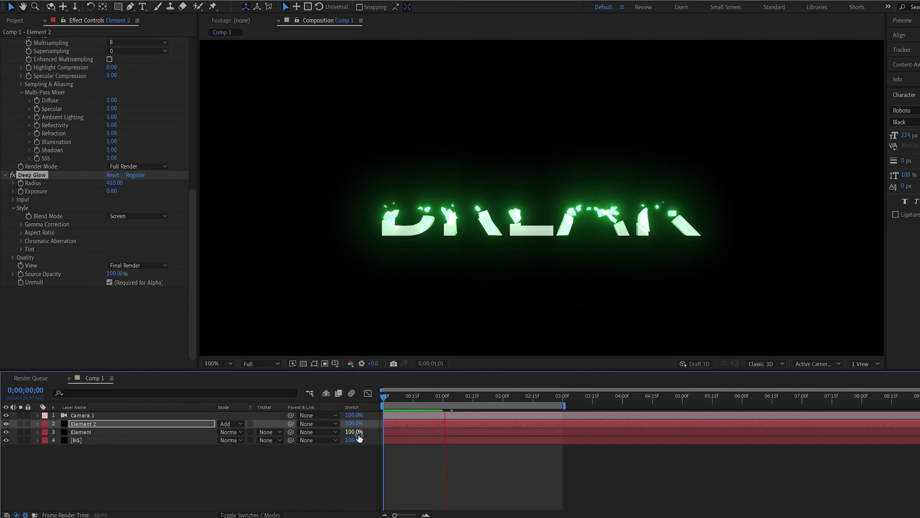
key("u")
key("shift+F3")
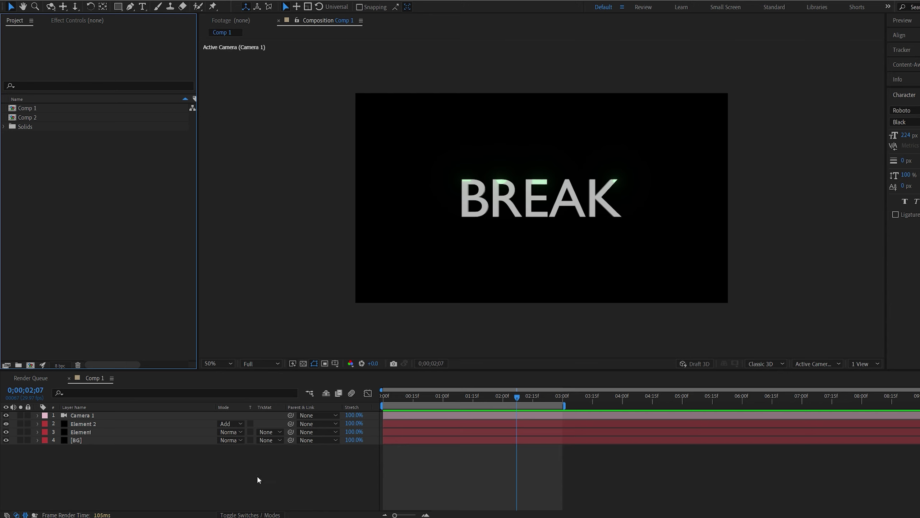
- Paste the Camera 1, Element and BG layers into a new composition, Comp 3
left_click(81, 415)
left_click(85, 431, "ctrl")
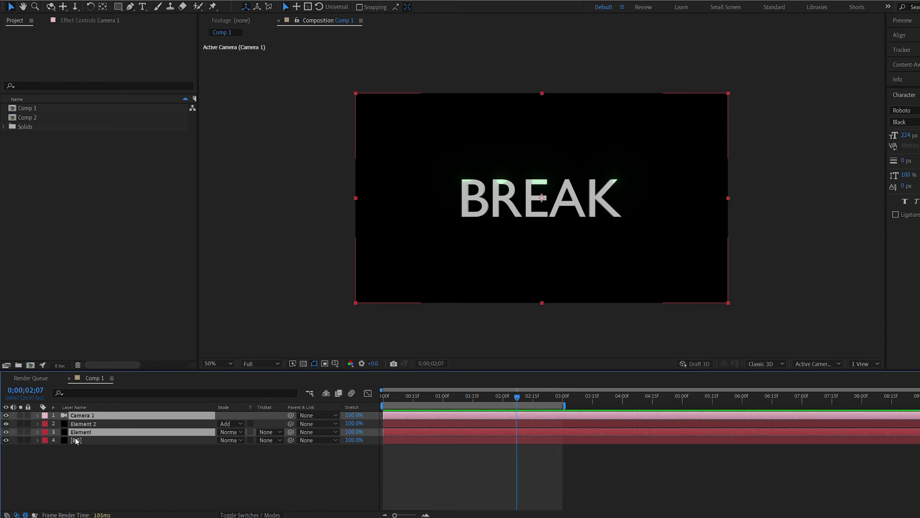
left_click(78, 440, "ctrl")
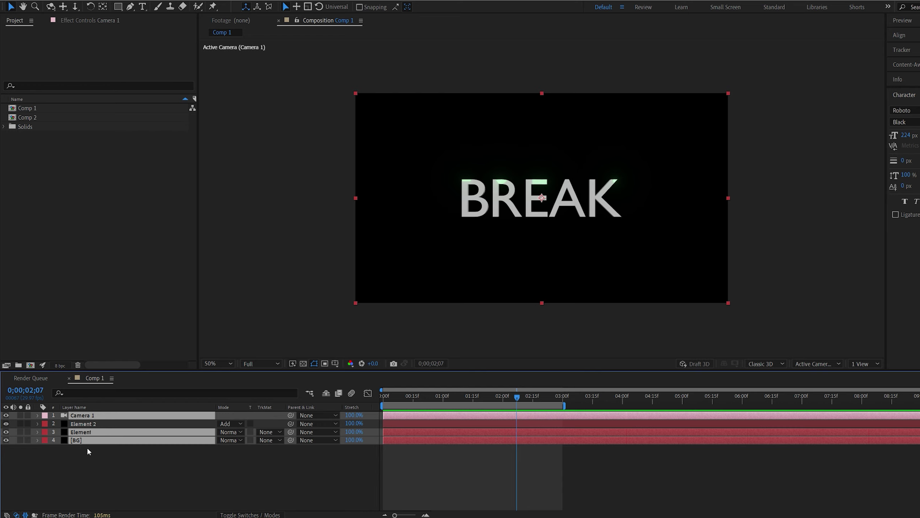
right_click(96, 196)
left_click(120, 200)
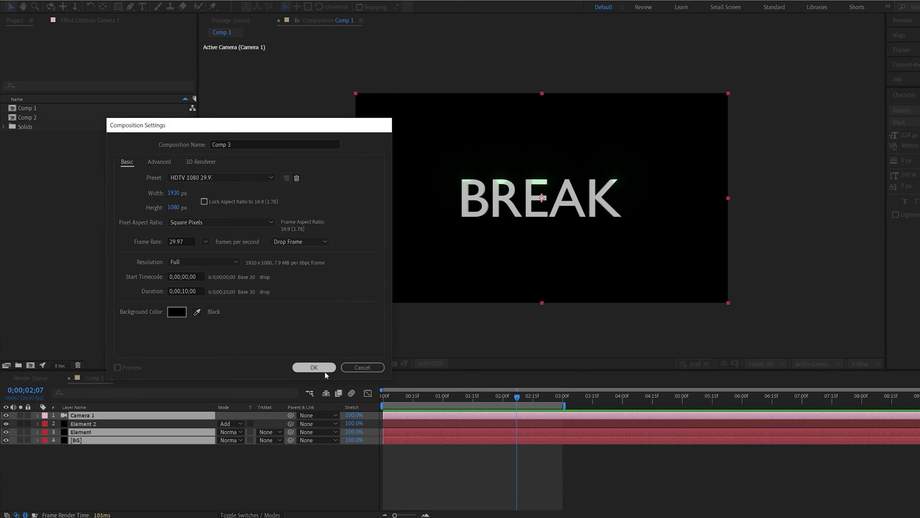
left_click(325, 371)
key("ctrl+v")
- Preview Comp 3 with the work area ending at the 3-second mark
left_click_drag(410, 396, 469, 396)
key("space")
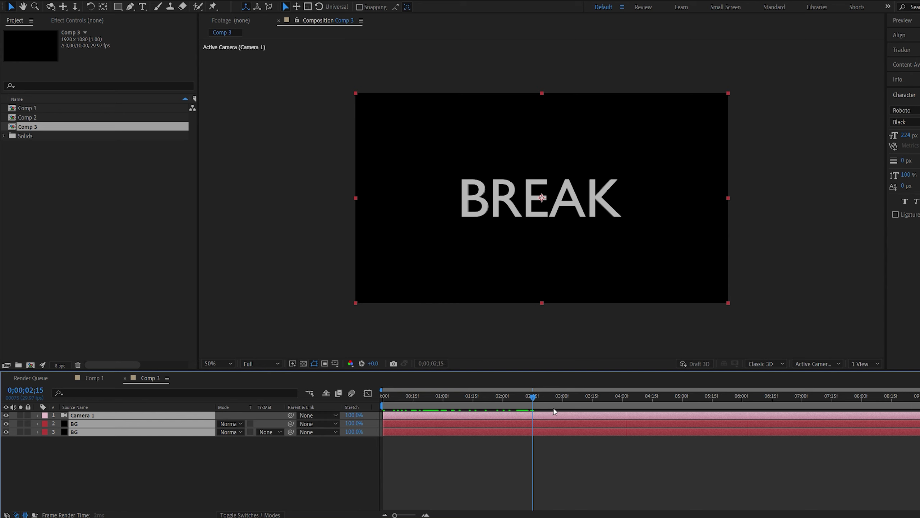
key("space")
key("n")
left_click(357, 479)
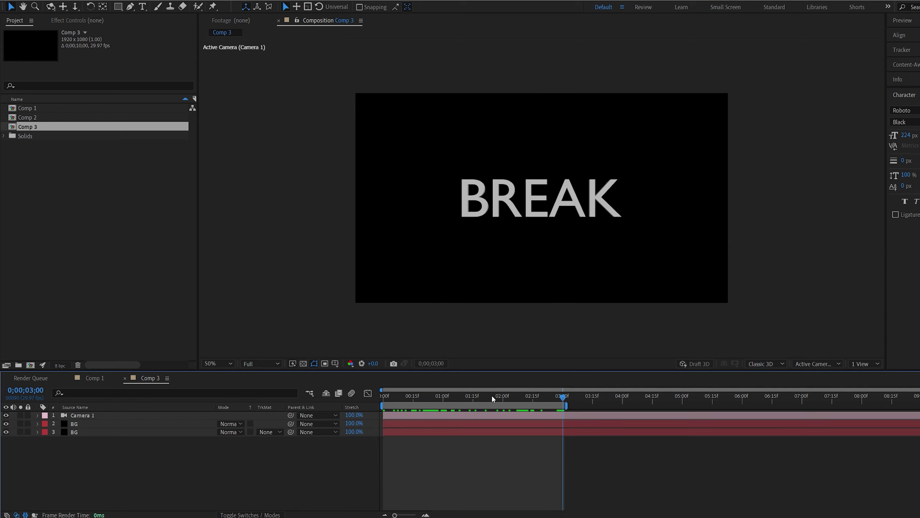
left_click_drag(493, 399, 448, 397)
- Delete both text groups and load the ball_fracture model from Starter_Pack_Physical
left_click(87, 423)
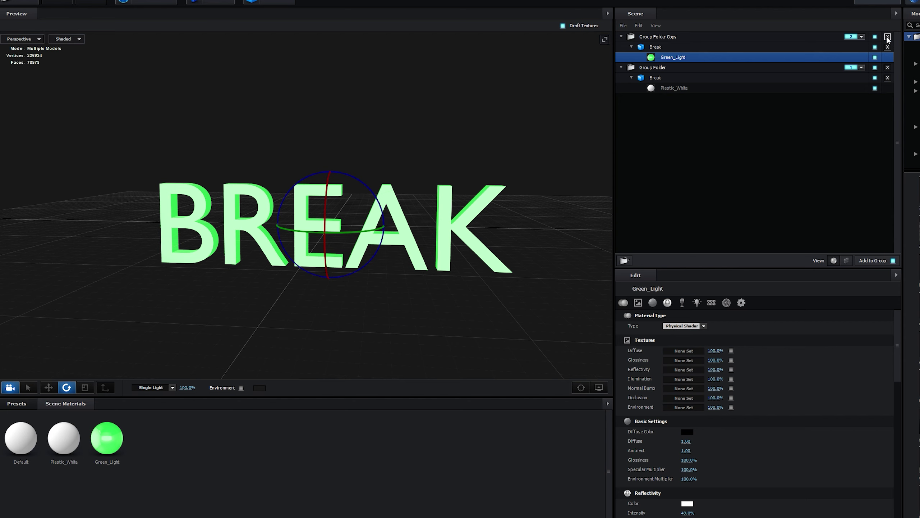
left_click(887, 37)
left_click(887, 37)
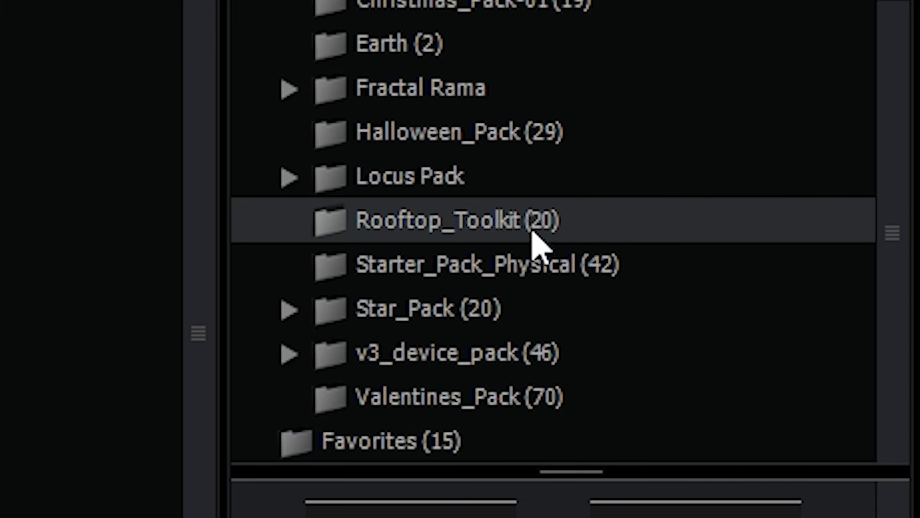
left_click(374, 267)
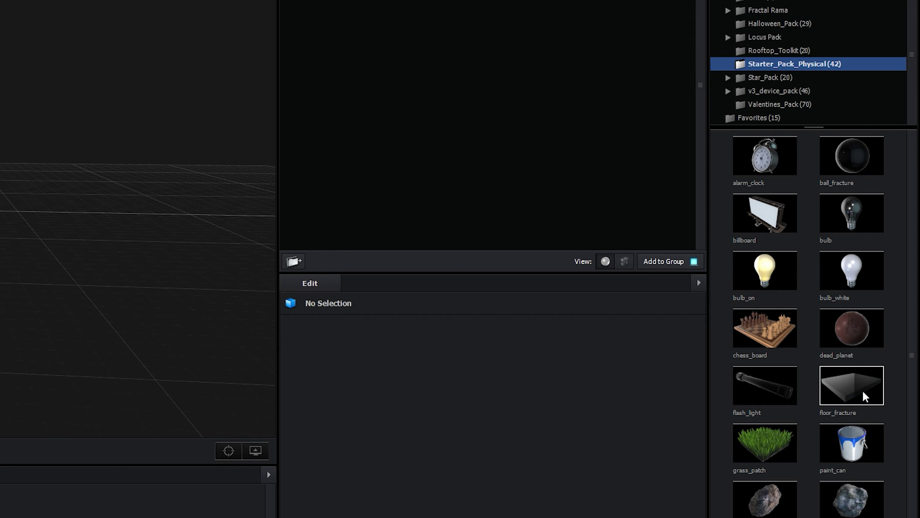
left_click(852, 156)
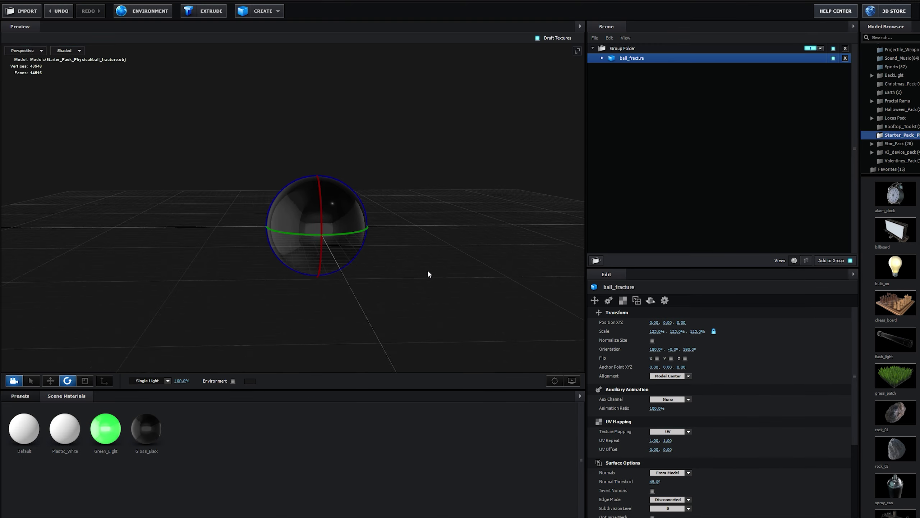
- Duplicate the ball_fracture group, put the copy in group 2 with Green_Light material
left_click(627, 50)
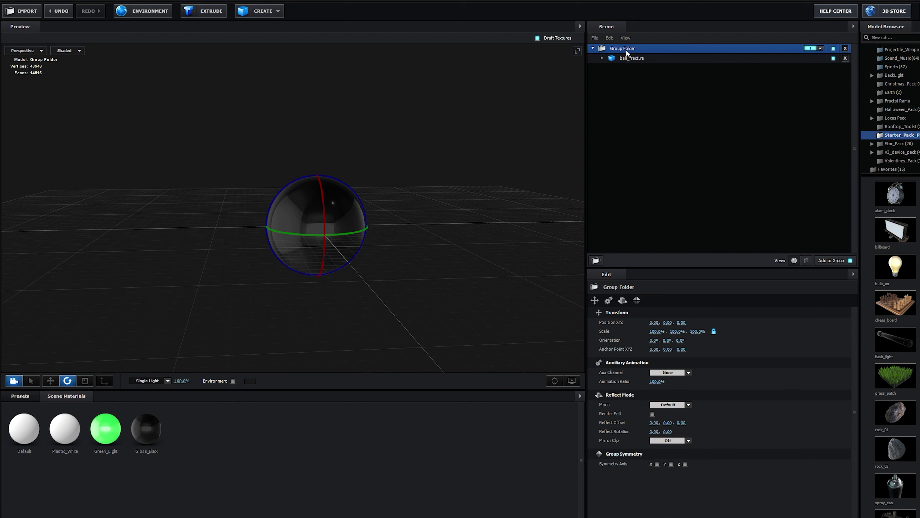
key("ctrl+d")
left_click(820, 49)
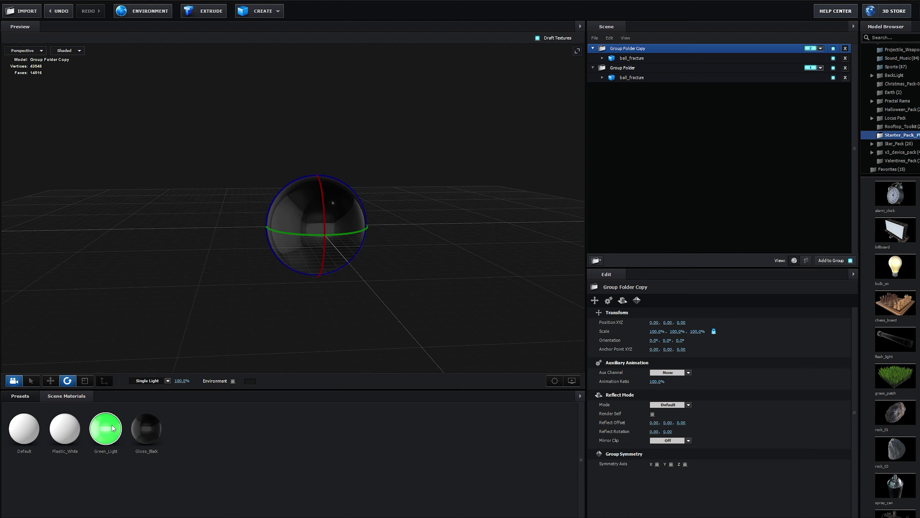
left_click_drag(656, 78, 629, 61)
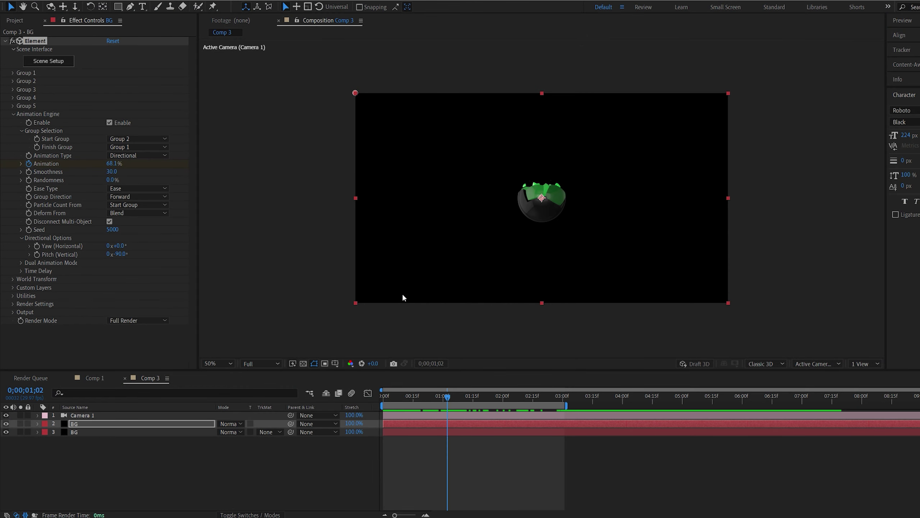
- Preview the new ball_fracture animation from the start at full size
key("slash")
key("Home")
key("space")
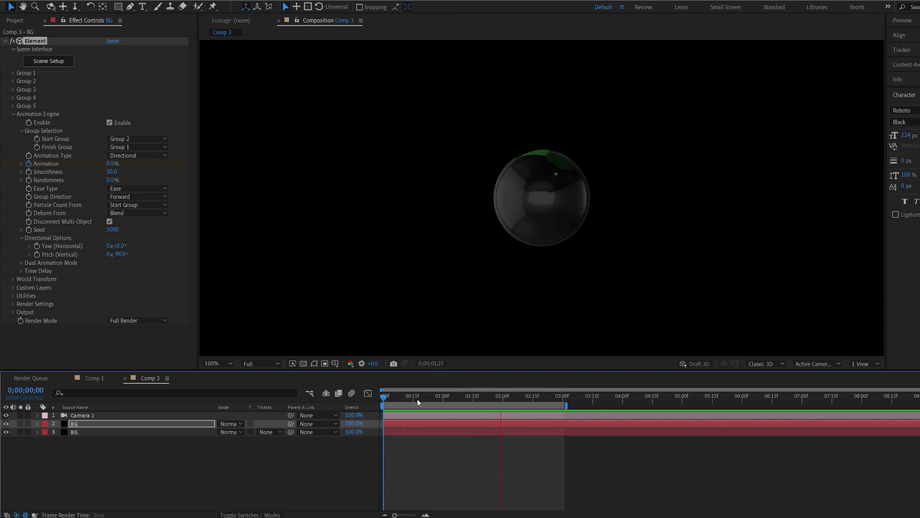
- Disable the Animation Engine and set Pitch (Vertical) to 0° so the intact sphere shows
mouse_move(454, 397)
left_mouse_down()
mouse_move(470, 397)
mouse_move(446, 400)
left_mouse_up()
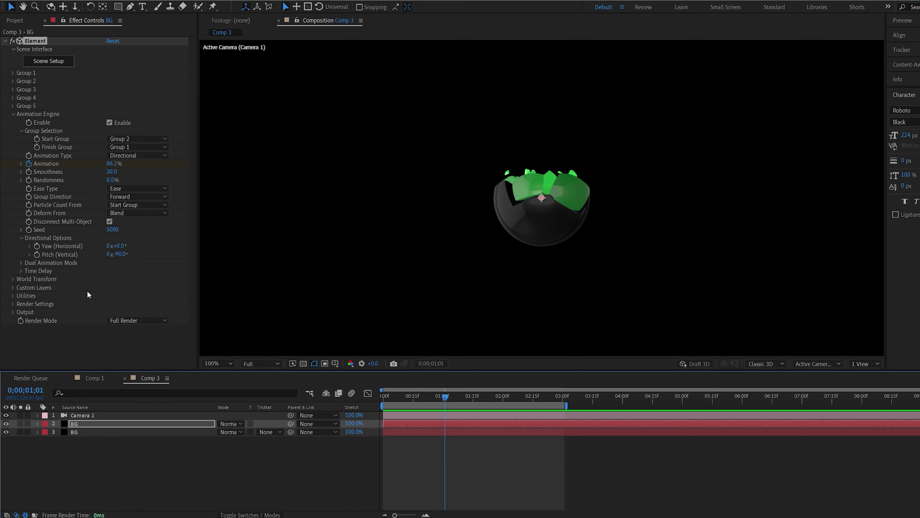
left_click(109, 123)
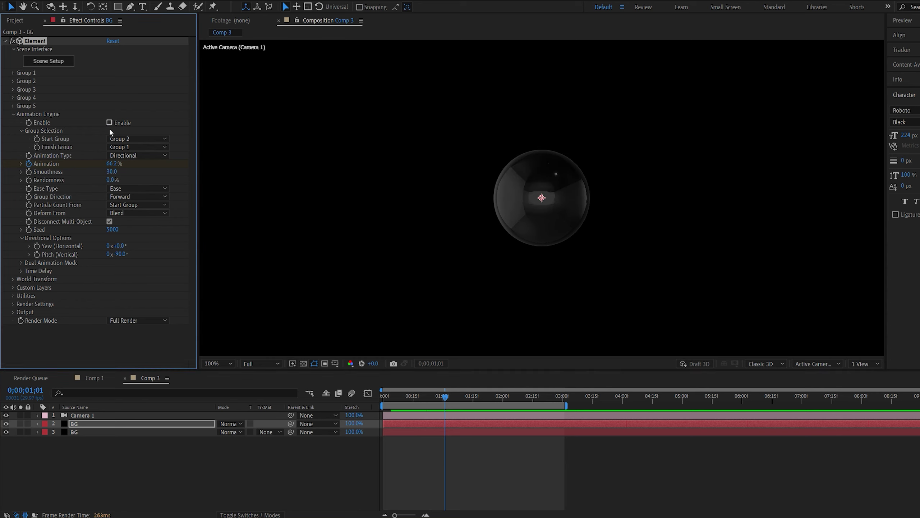
left_click(121, 255)
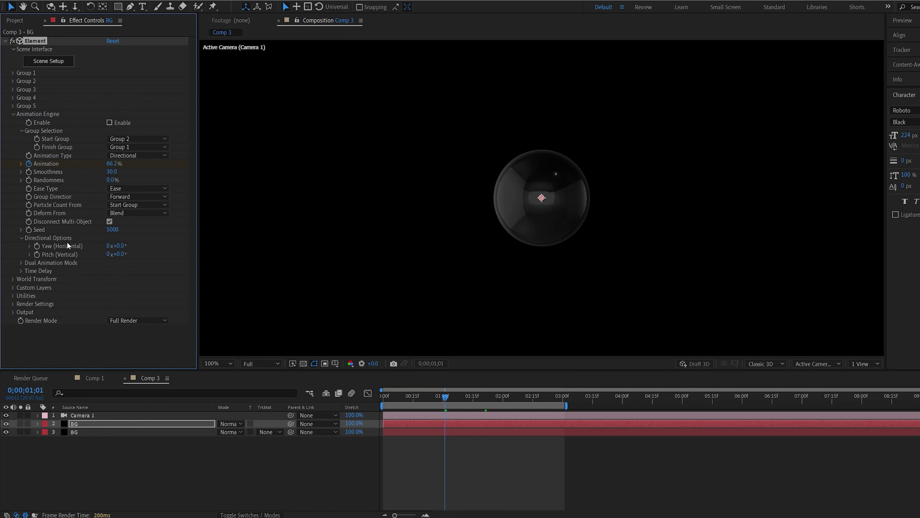
left_click(13, 81)
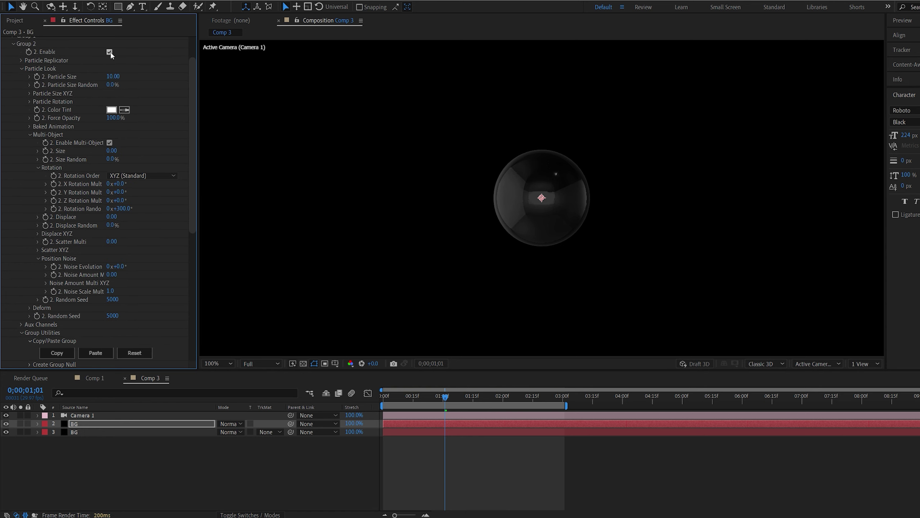
left_click(14, 44)
- Set Group 1's Particle Replicator to a Ring of 10, shape scale 28.60, position 960,764
left_click(13, 72)
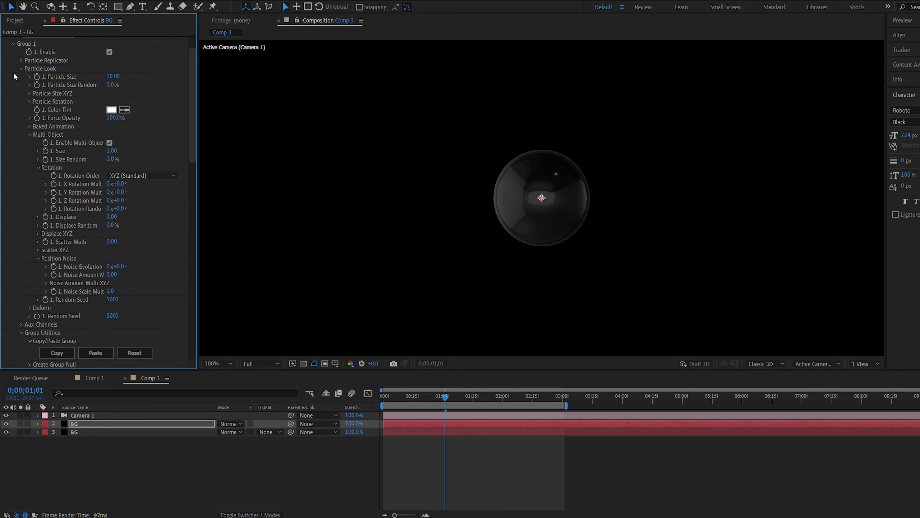
scroll(43, 93, "up", 2)
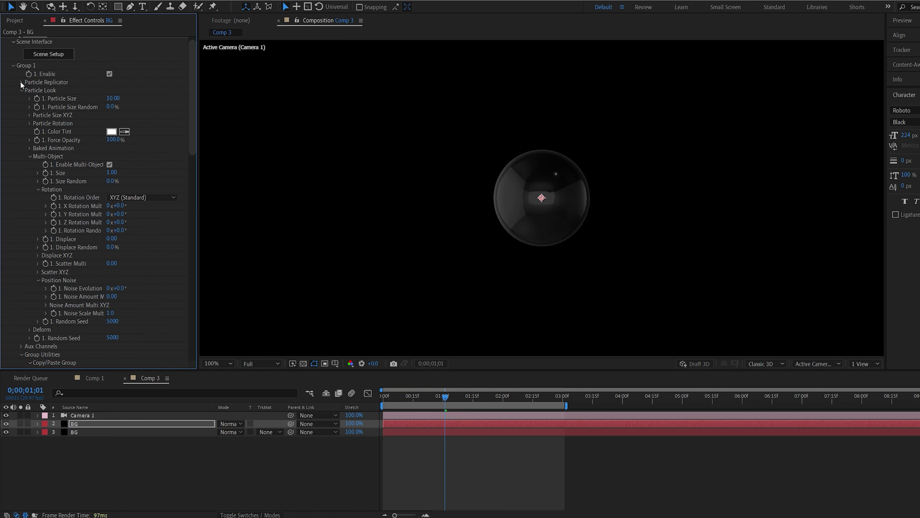
left_click(21, 82)
left_click(121, 98)
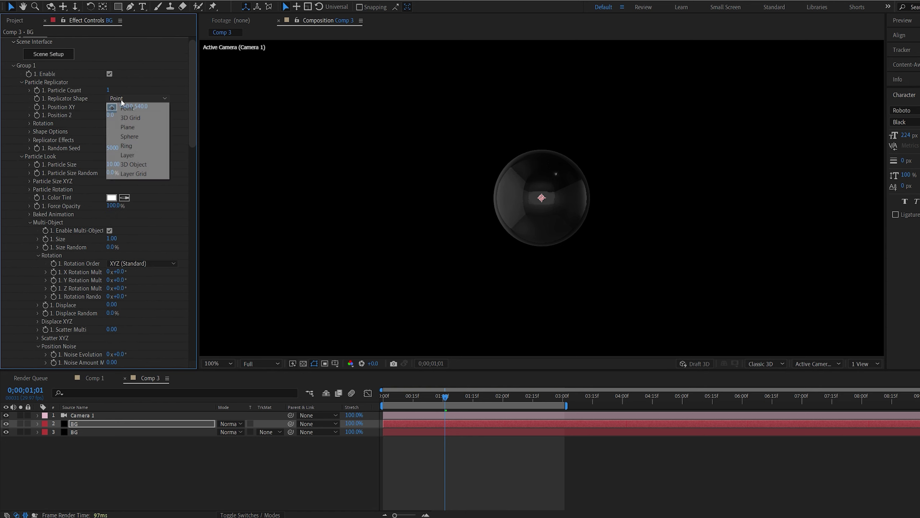
left_click(127, 145)
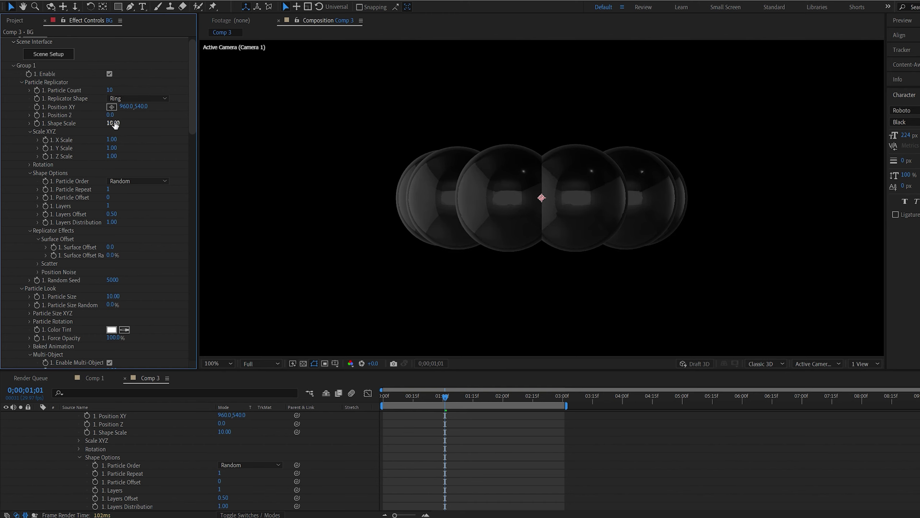
left_click_drag(115, 124, 221, 128)
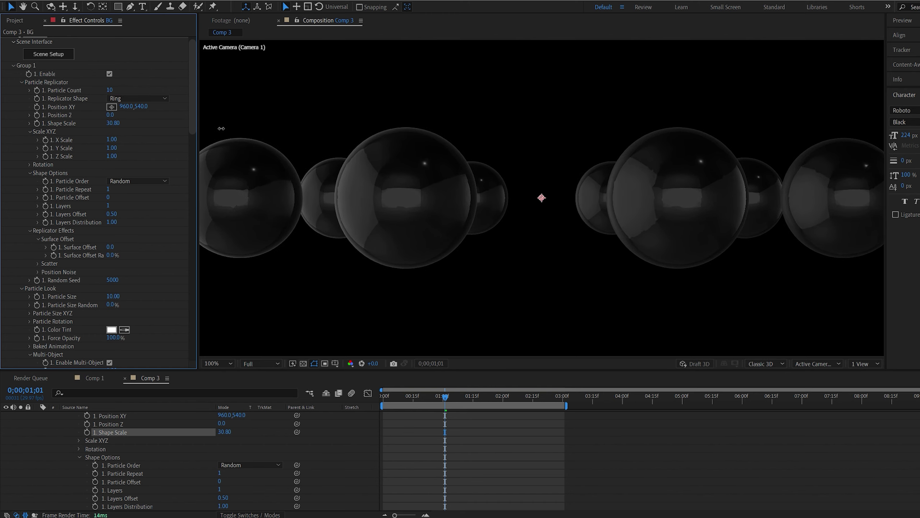
key("comma")
key("comma")
left_click_drag(144, 106, 225, 106)
left_click_drag(114, 124, 103, 124)
scroll(47, 220, "down", 1)
scroll(46, 220, "down", 15)
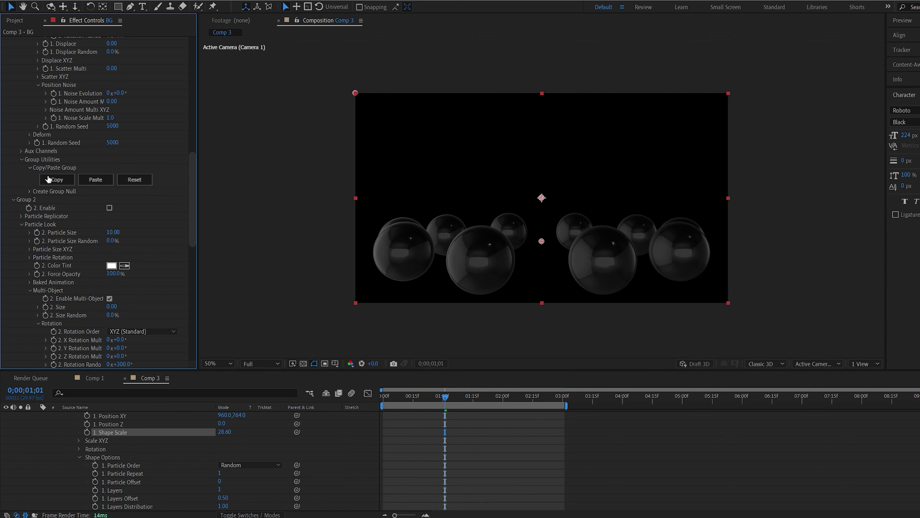
- Copy Group 1's settings into Group 2 and raise its position Y to 304
left_click(57, 180)
scroll(85, 219, "down", 12)
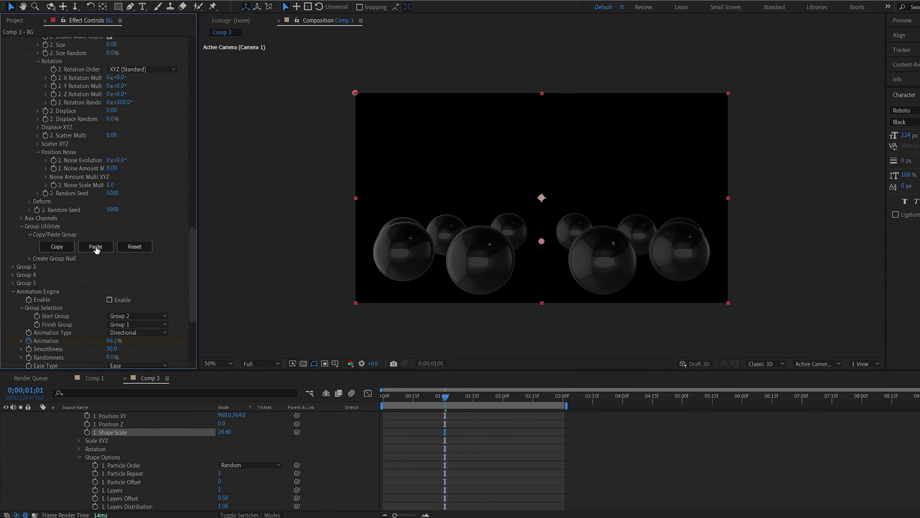
left_click(95, 248)
scroll(105, 227, "up", 5)
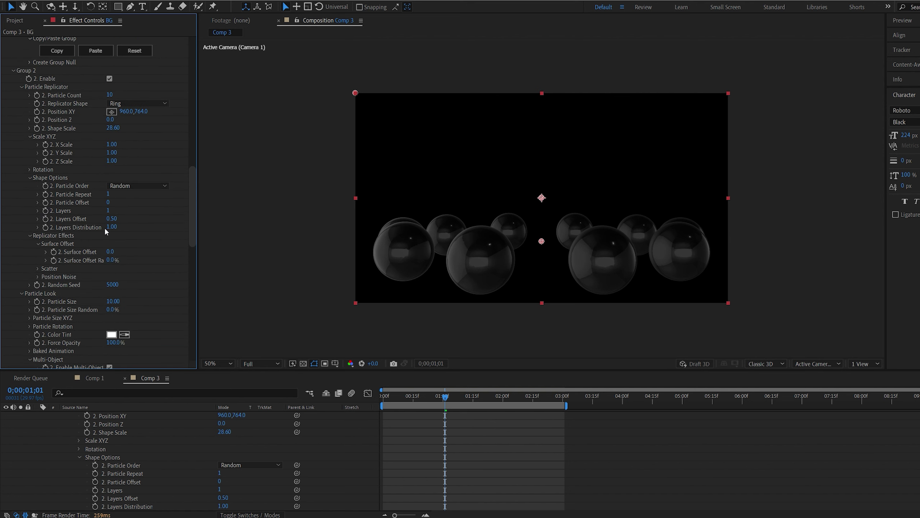
scroll(104, 227, "up", 1)
left_click_drag(145, 135, 142, 134)
- Give Group 2 a 200° random rotation and Multi-Object Size 0
scroll(63, 208, "down", 6)
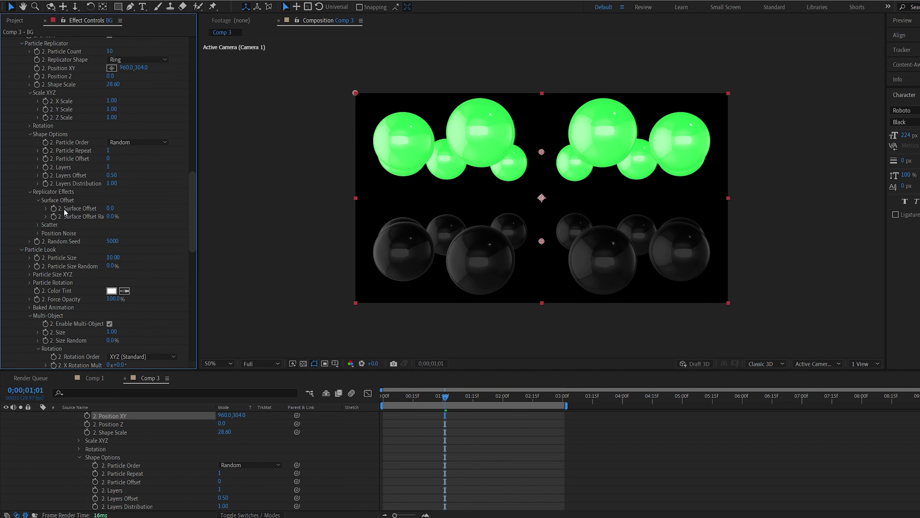
scroll(60, 235, "down", 1)
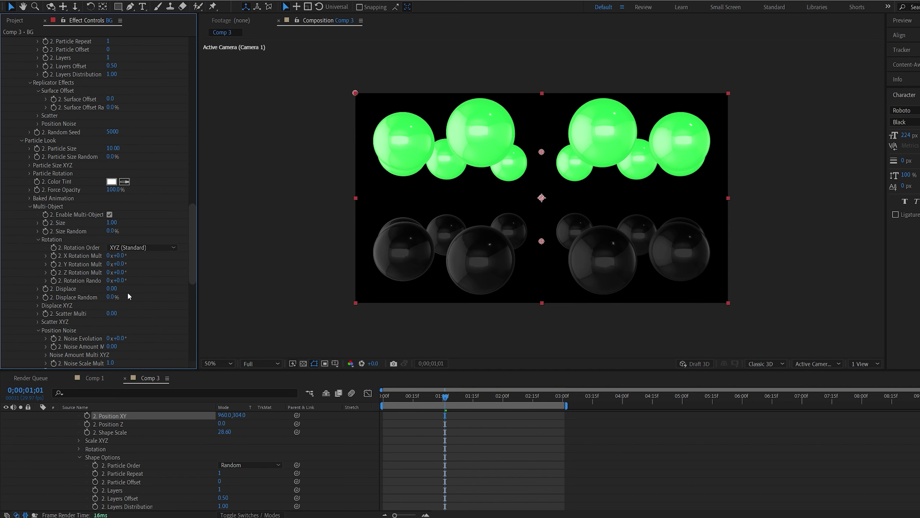
left_click(120, 281)
key("Return")
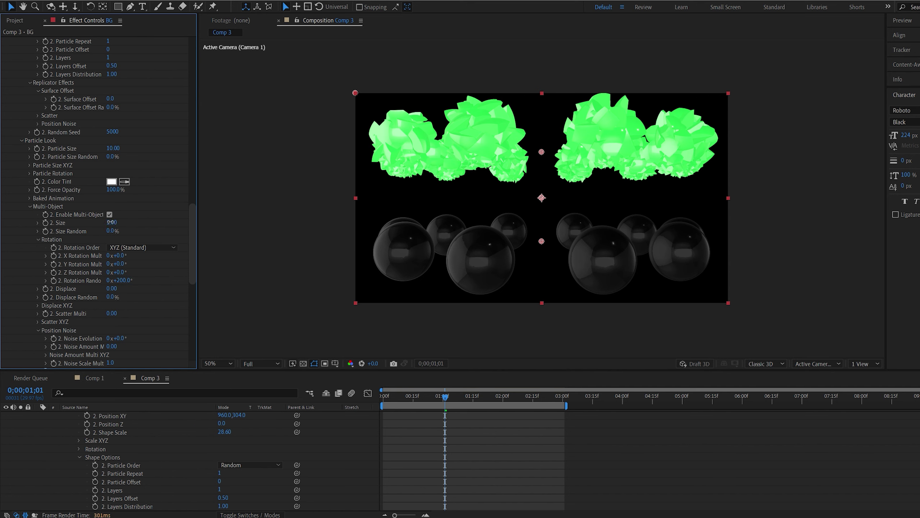
left_click(110, 222)
type("0")
key("Return")
scroll(110, 167, "down", 10)
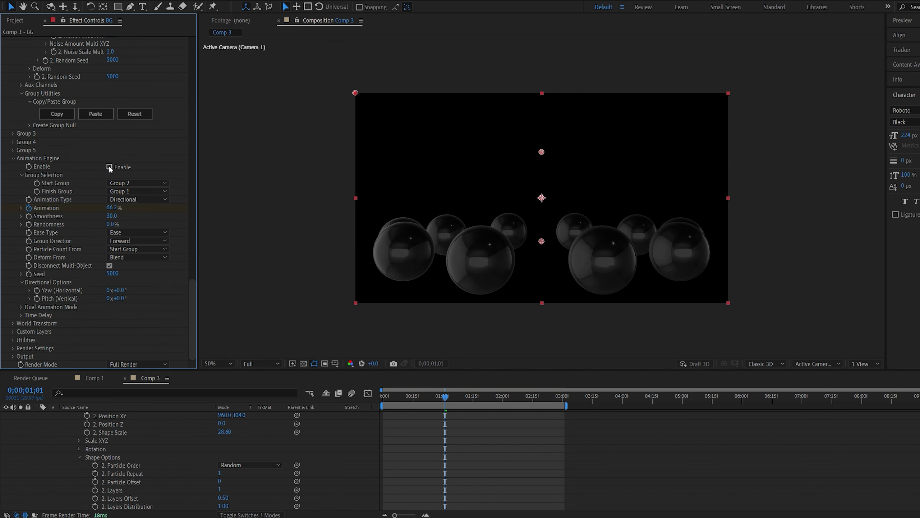
- Re-enable the animation engine and set Pitch to -90° and Yaw to +90°
left_click(109, 167)
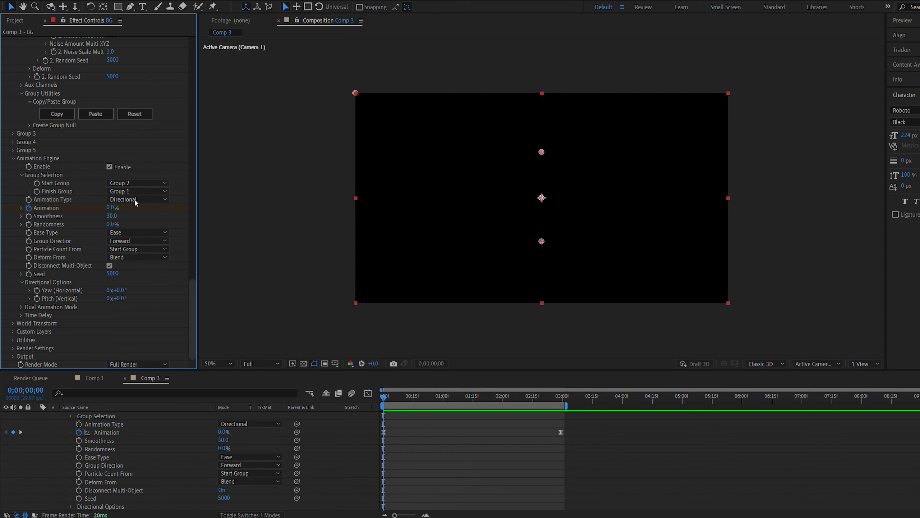
left_click_drag(403, 398, 437, 404)
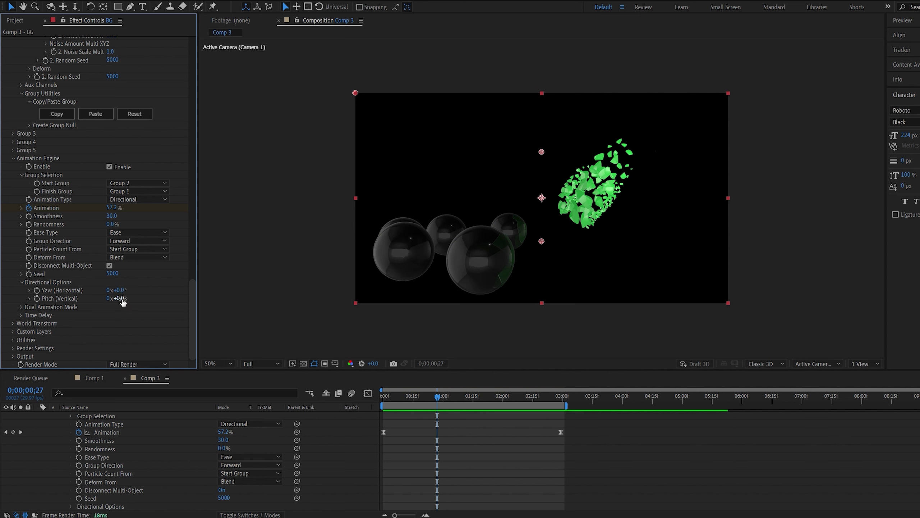
left_click(121, 298)
type("-90")
key("Return")
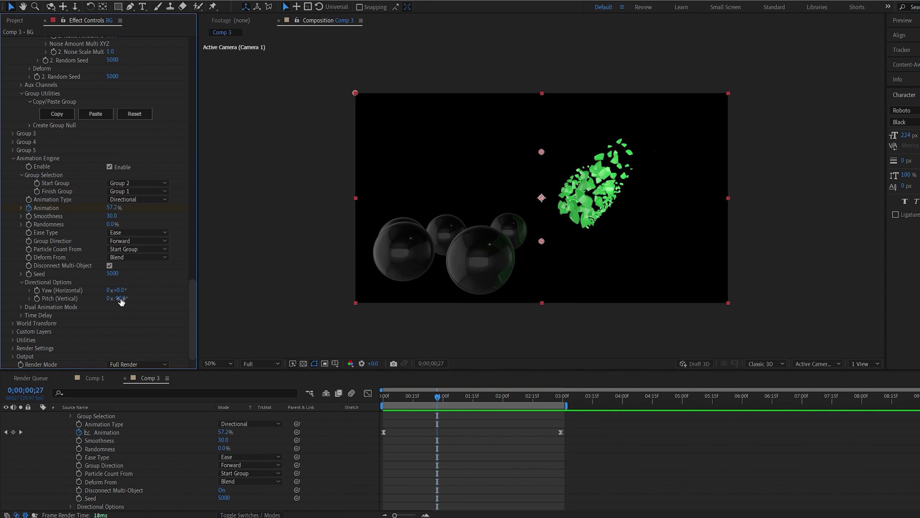
left_click(123, 290)
type("9")
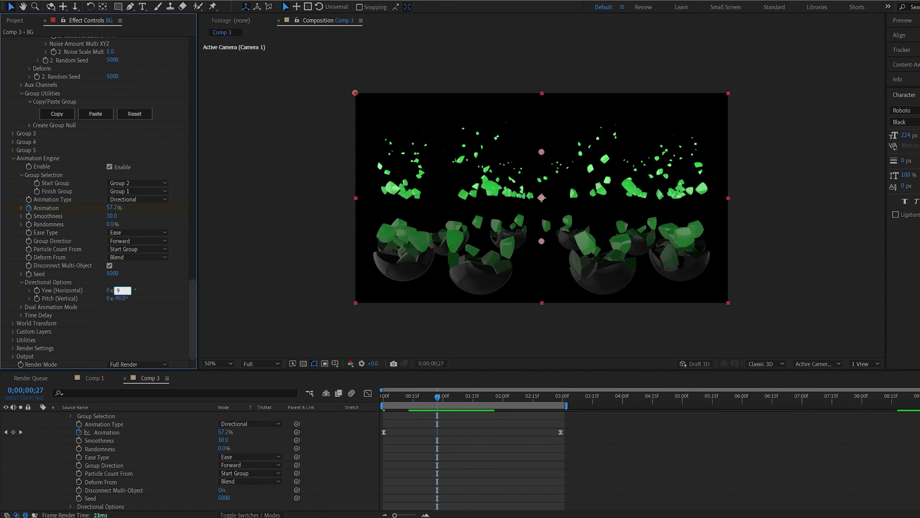
type("0")
key("Return")
- Move the Animation end keyframe from 3:00 to 5:01 and preview the slower shatter
key("Home")
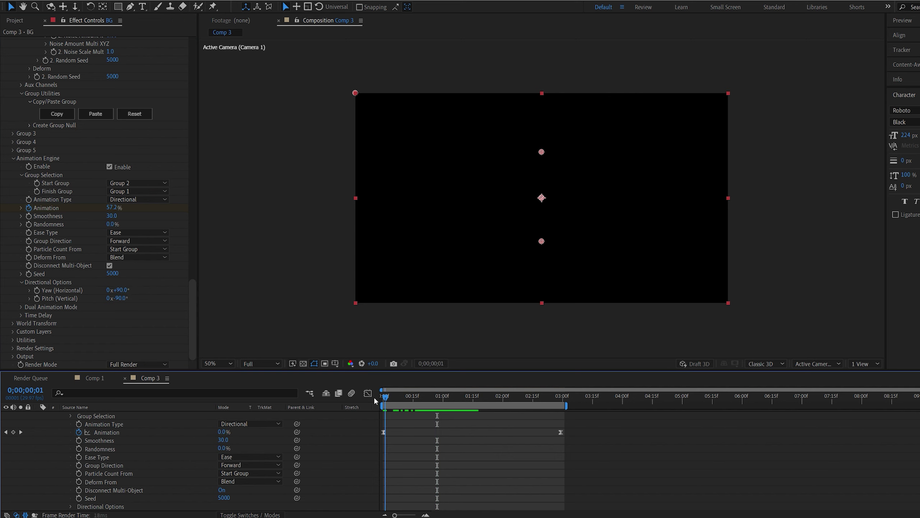
key("space")
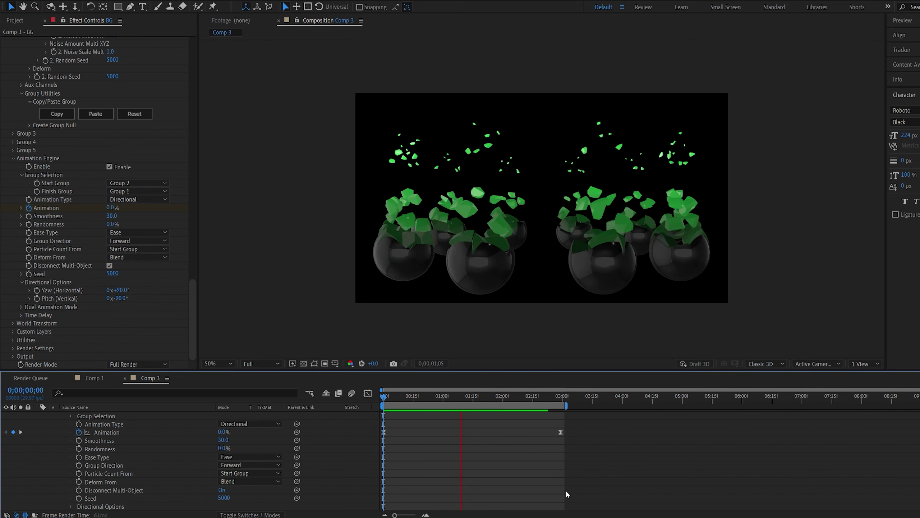
left_click_drag(672, 398, 684, 409)
left_click_drag(561, 432, 682, 443)
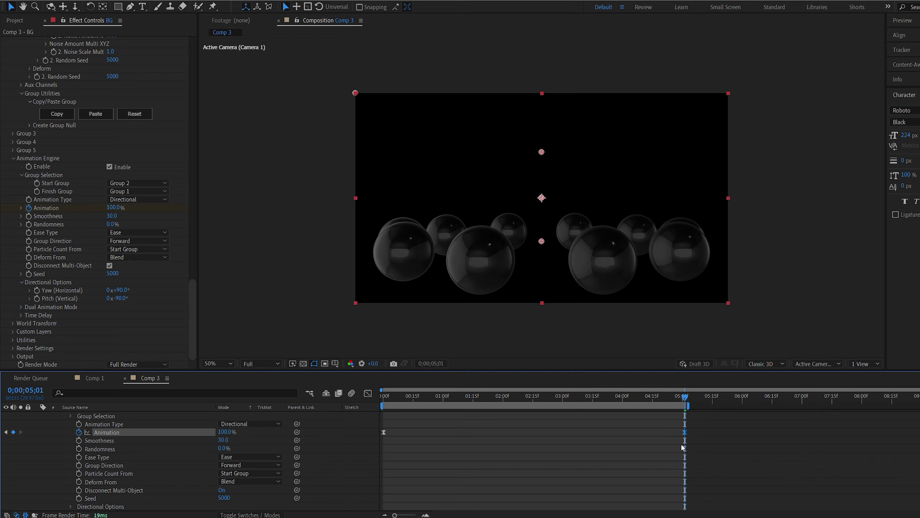
key("space")
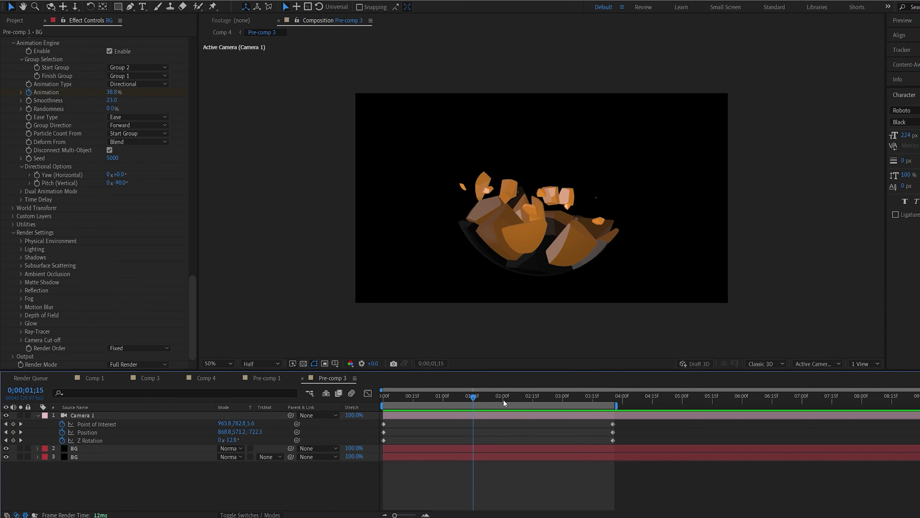
- Scrub through the orange fragments assembling into the bowl, then select the Element 3D layer
left_click_drag(493, 394, 474, 398)
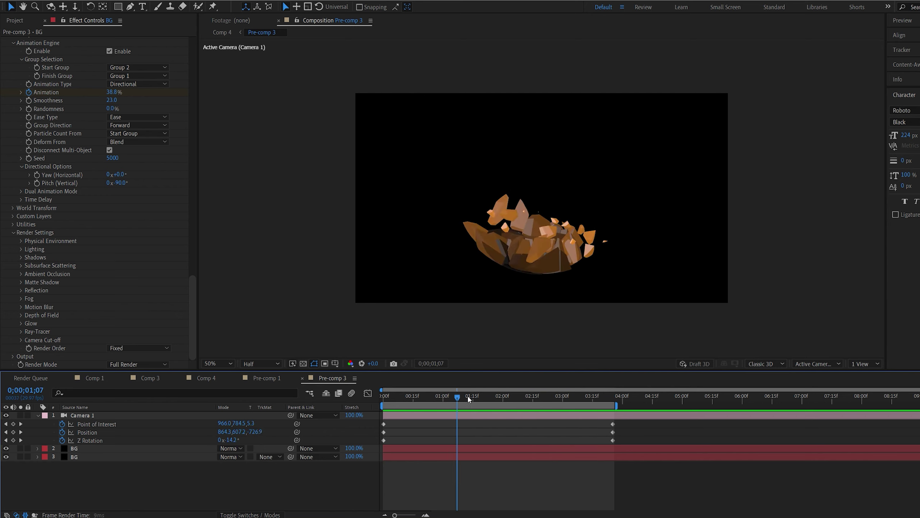
left_click_drag(468, 397, 537, 400)
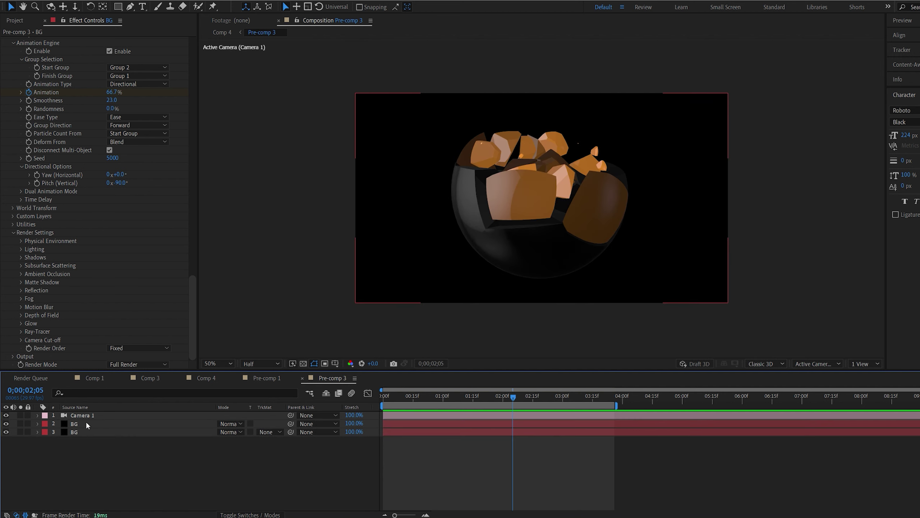
left_click(83, 421)
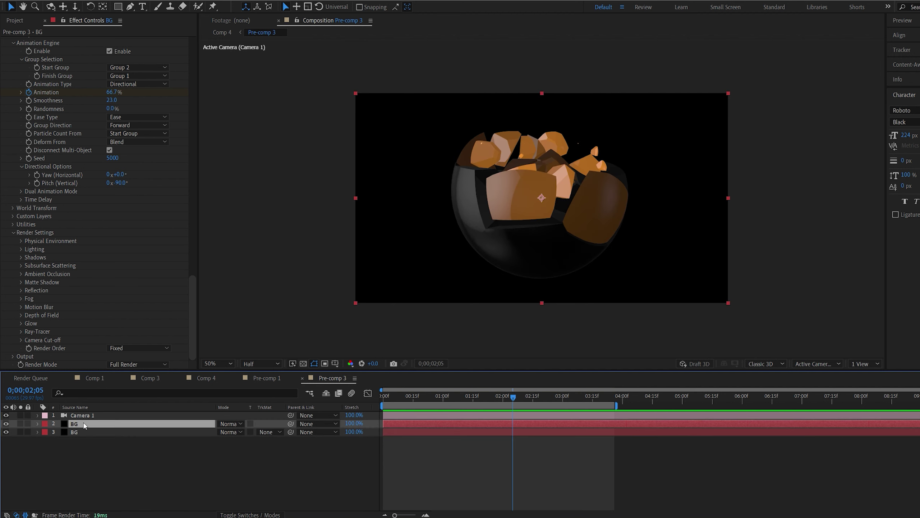
- Enable Physical Environment Show in BG and confirm the environment map in Scene Setup
left_click(21, 241)
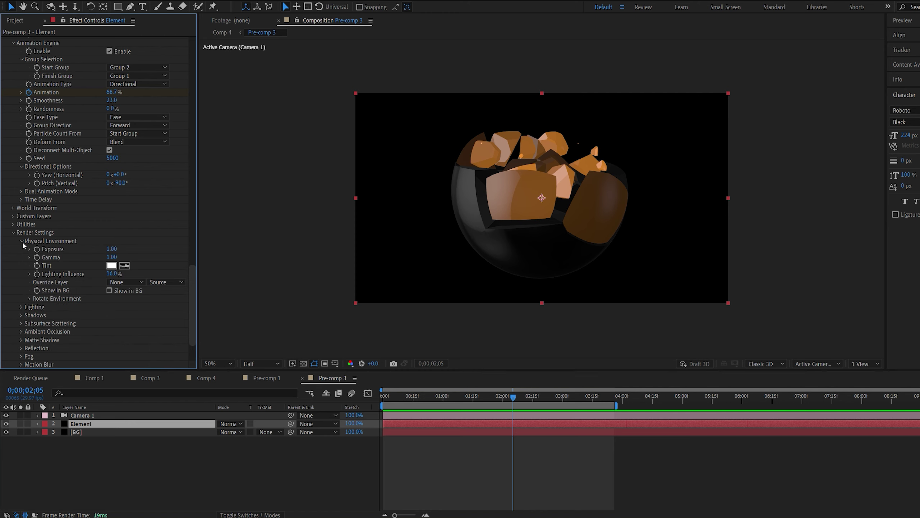
left_click(110, 290)
left_click_drag(193, 296, 193, 69)
left_click(62, 62)
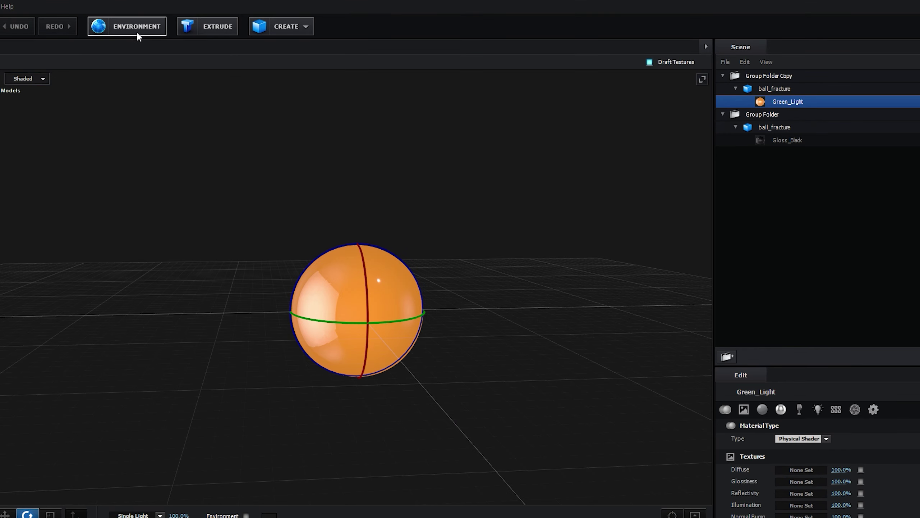
left_click(138, 33)
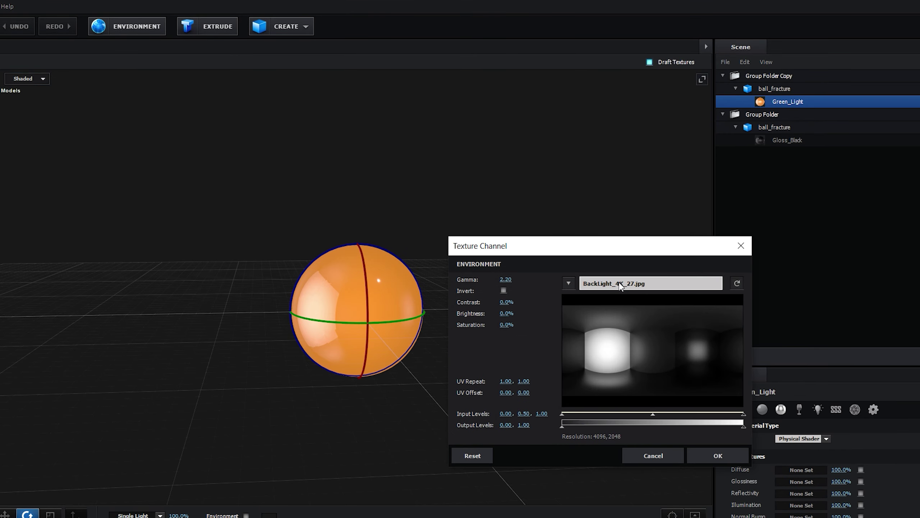
left_click(706, 455)
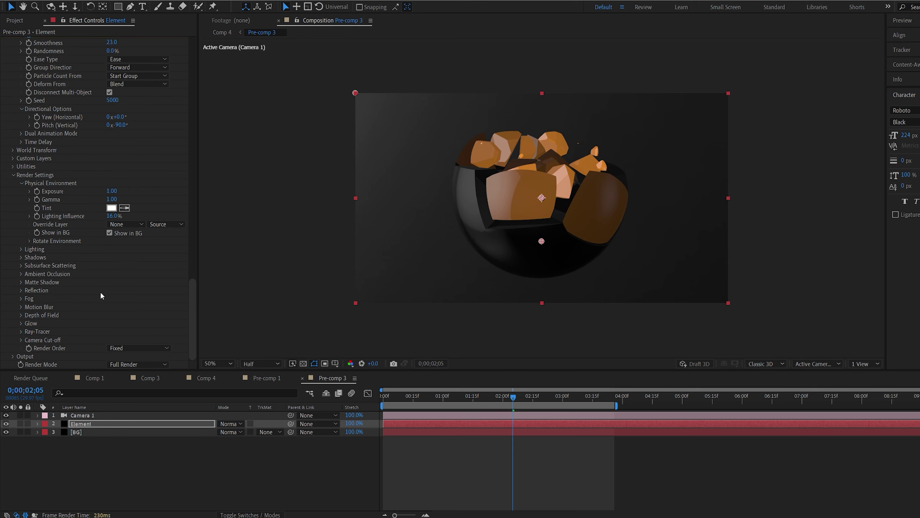
- Enable Element's ambient occlusion with SSAO Intensity set to 10
left_click(21, 274)
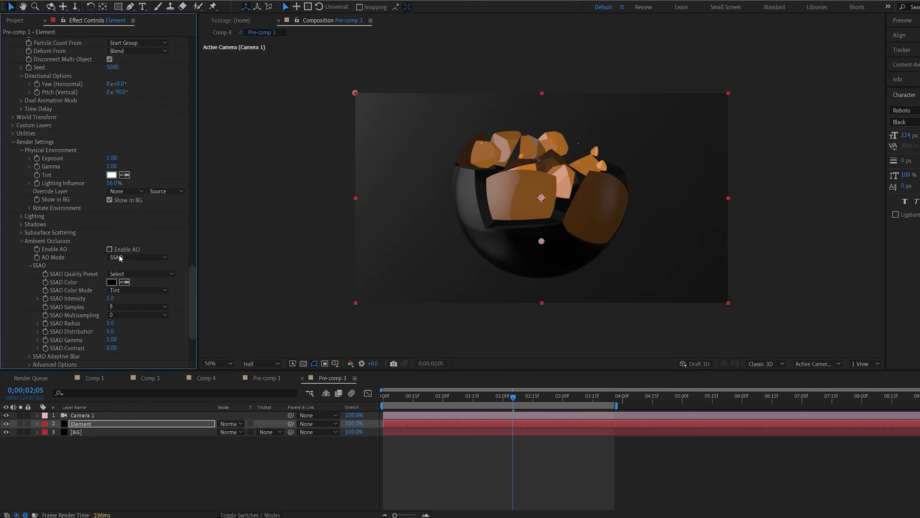
left_click(110, 298)
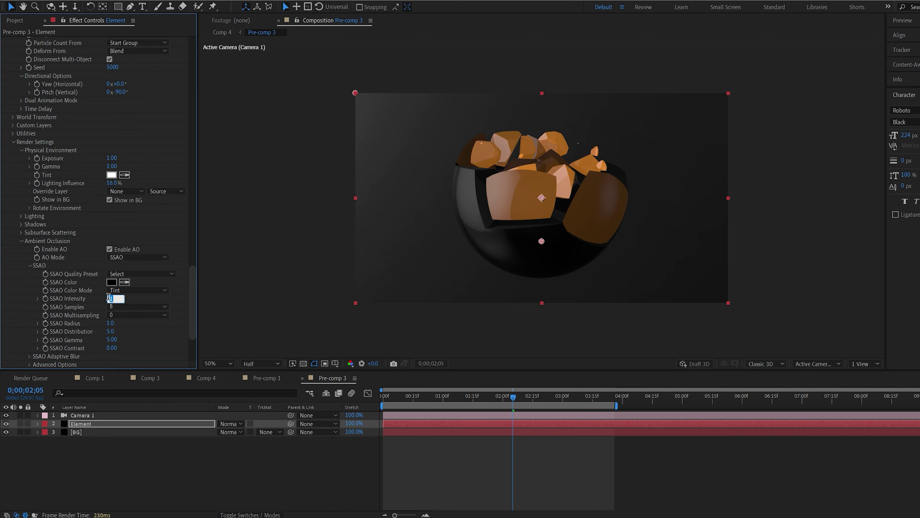
type("10")
key("Return")
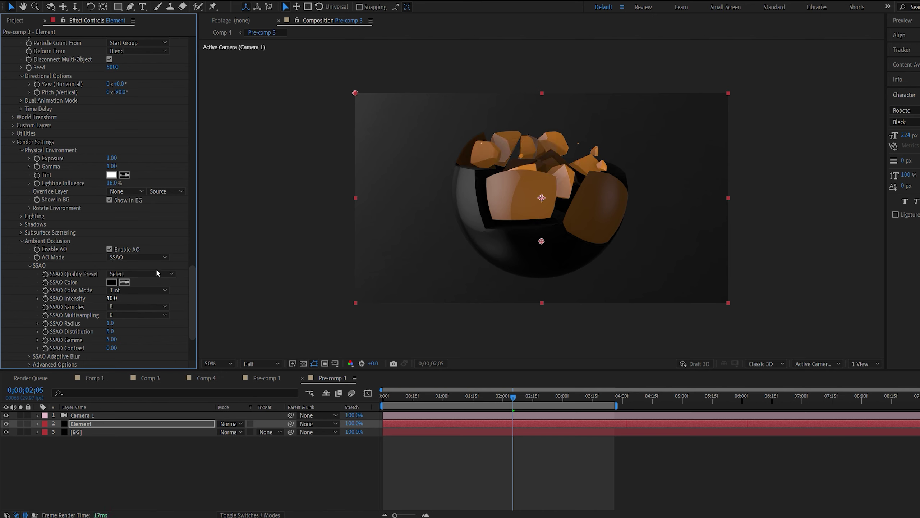
left_click_drag(493, 398, 463, 397)
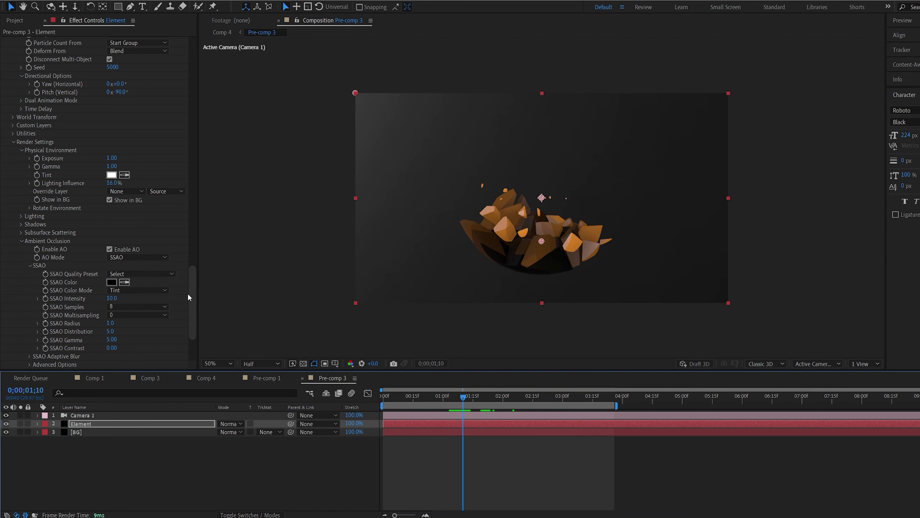
- Apply the Cinema lighting preset at 20% influence and lower environment Gamma to 0.90
left_click(21, 216)
left_click(143, 241)
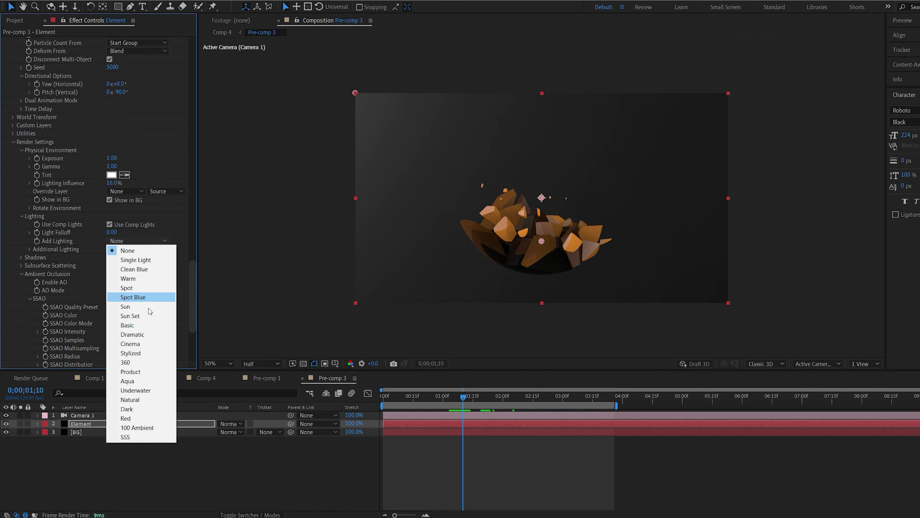
left_click(144, 344)
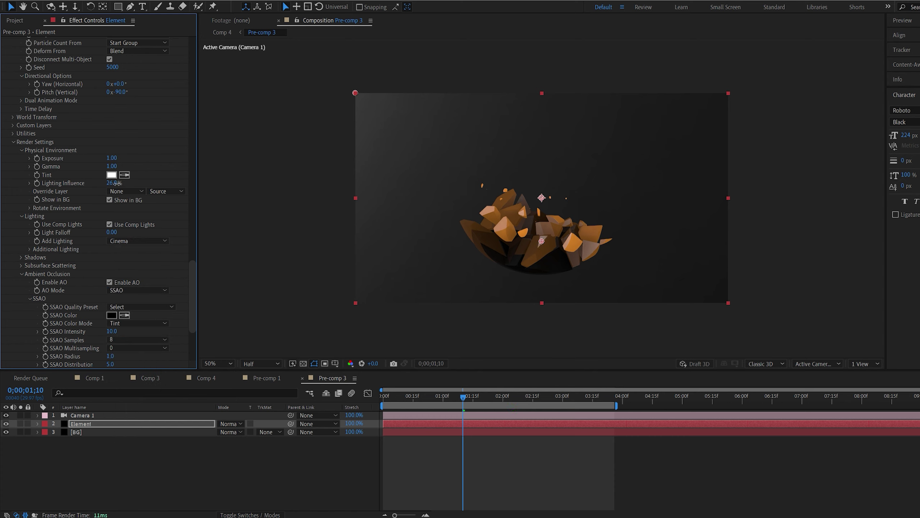
left_click_drag(111, 169, 108, 170)
left_click_drag(463, 397, 500, 398)
scroll(101, 329, "down", 5)
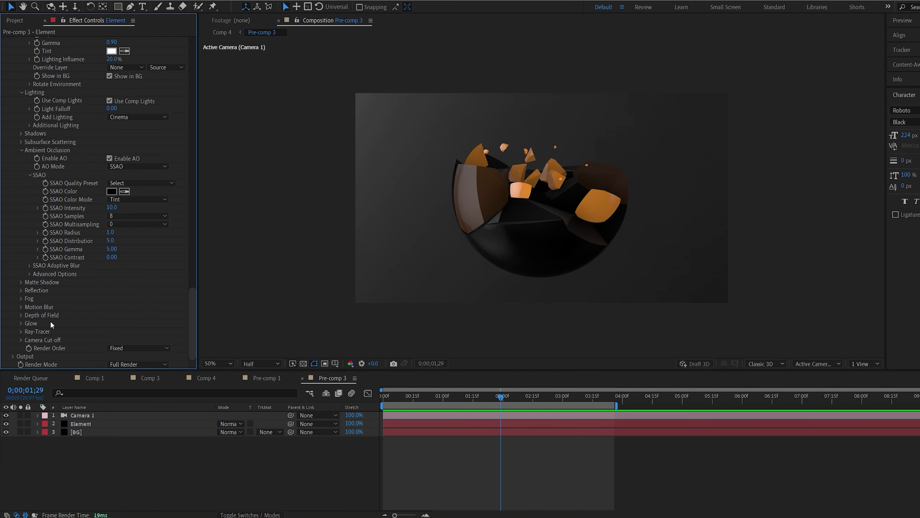
- Switch Element's DOF Mode from Pixel Blur to Focus Indicator
left_click(21, 315)
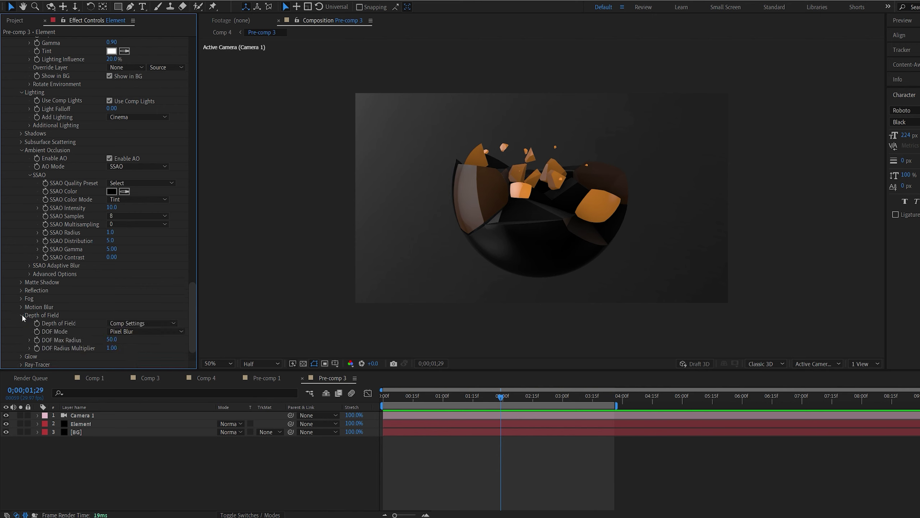
left_click(138, 331)
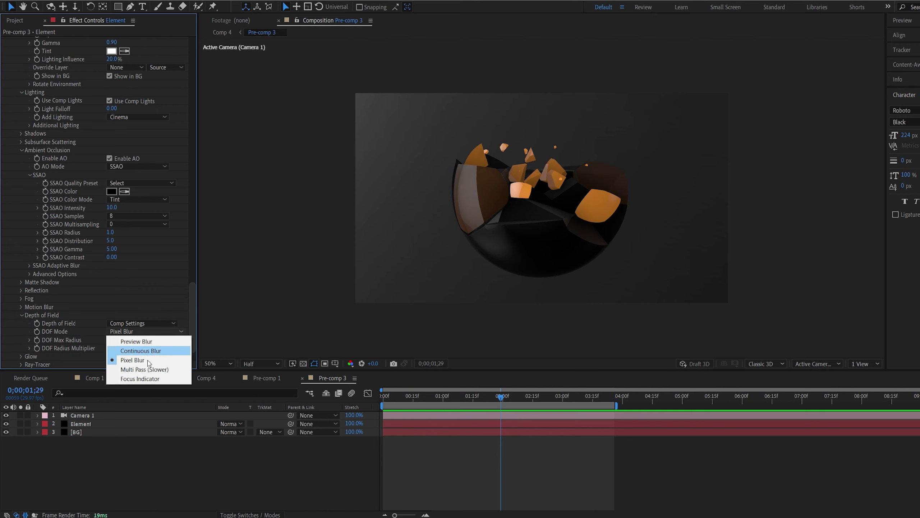
left_click(141, 378)
left_click(199, 415)
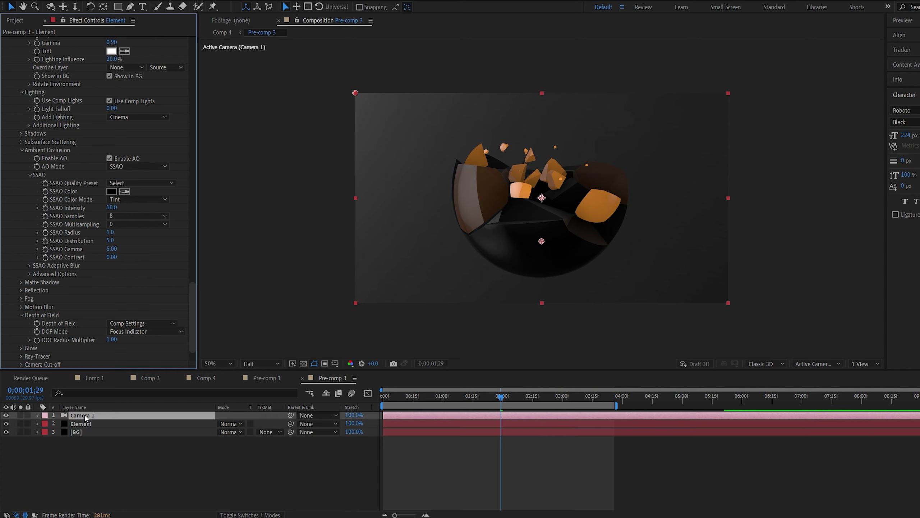
- Turn on Camera 1's depth of field with a 40-pixel aperture and 100% blur level
key("a")
key("a")
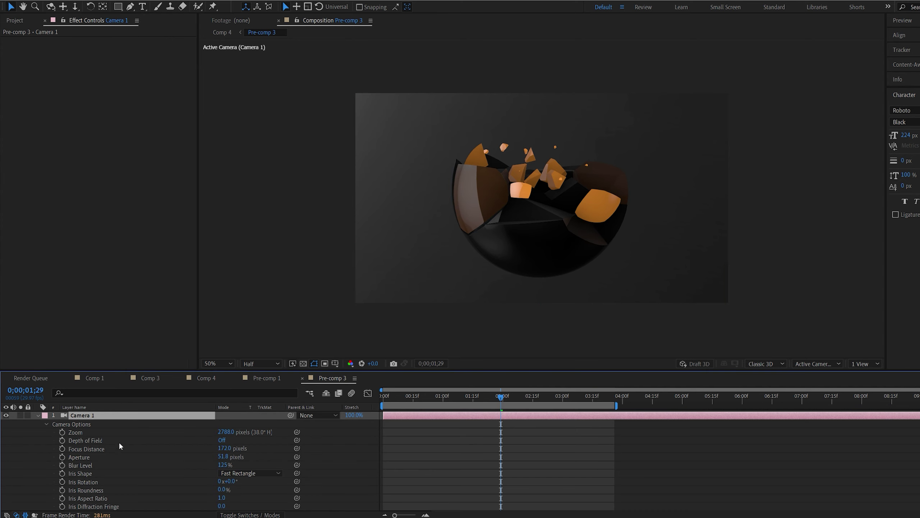
left_click(221, 440)
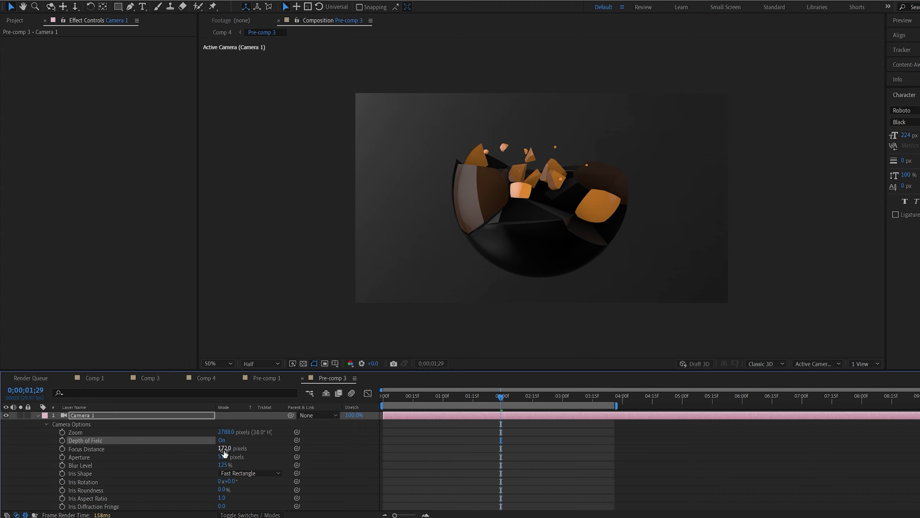
left_click_drag(223, 449, 222, 449)
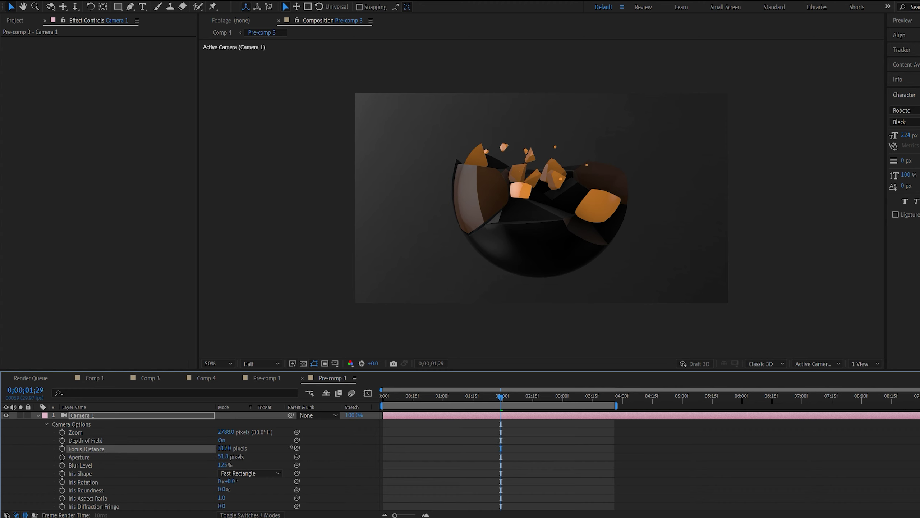
left_click_drag(292, 447, 475, 447)
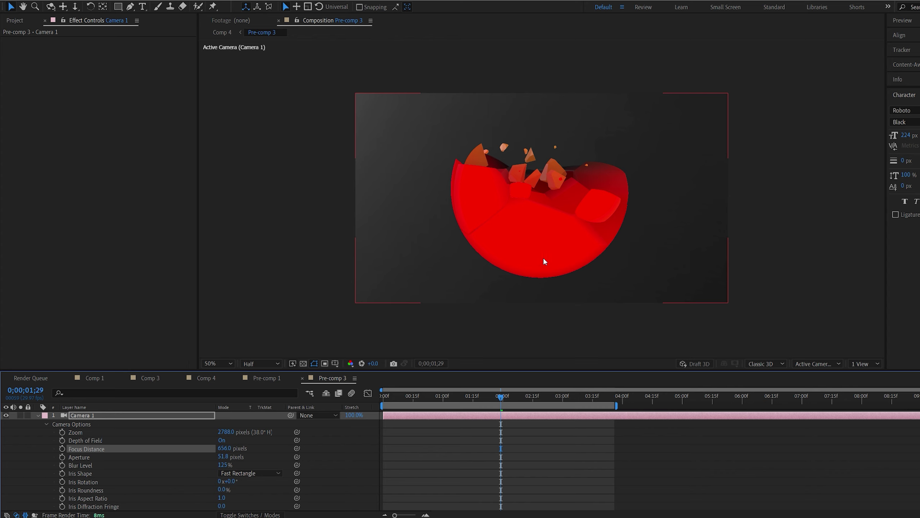
left_click(223, 457)
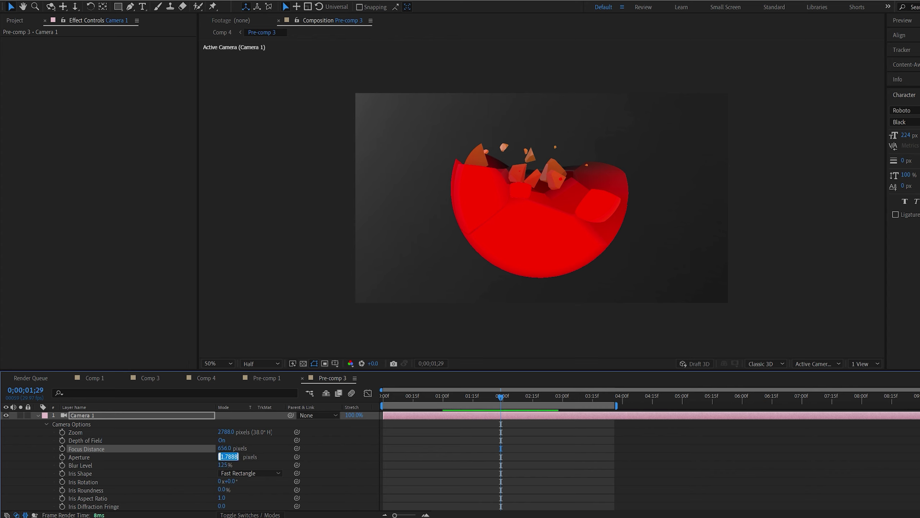
type("40")
key("Return")
left_click(224, 465)
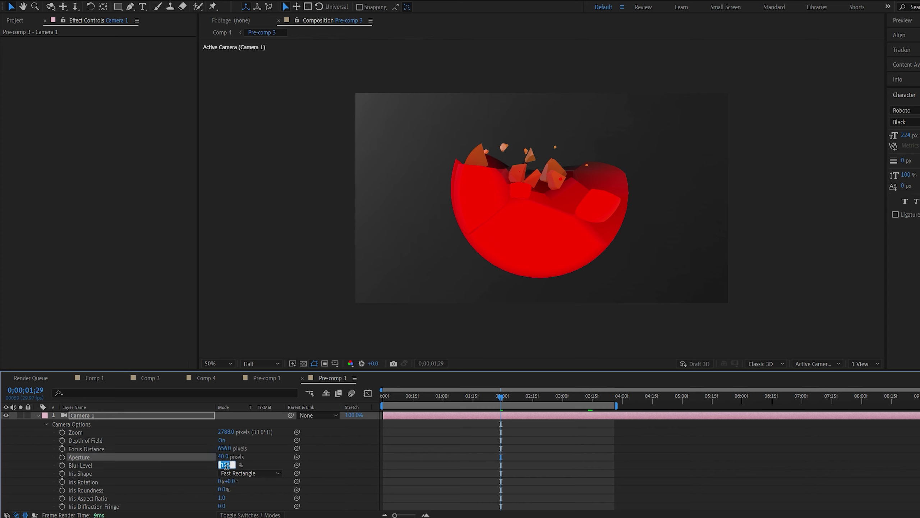
type("100")
key("Return")
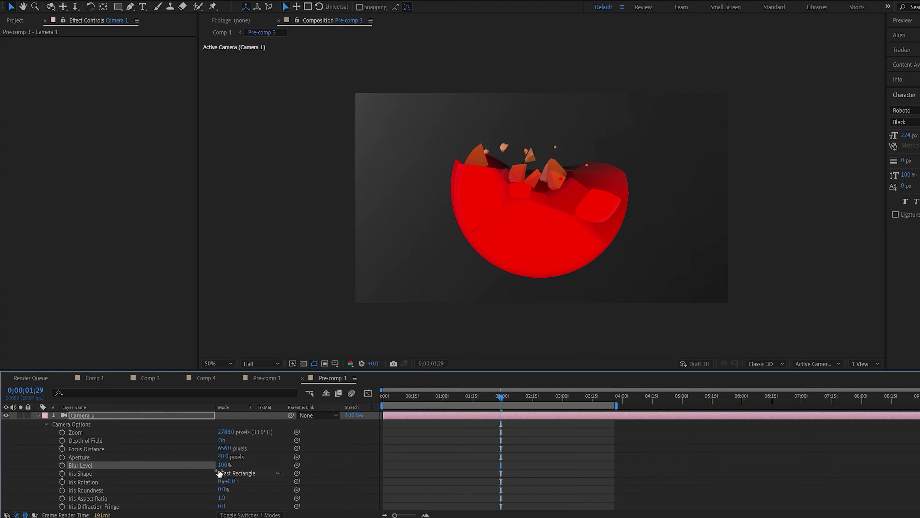
- Keyframe Camera 1's Focus Distance from 752 to 689 pixels, drop the extra keyframe, and preview
key("space")
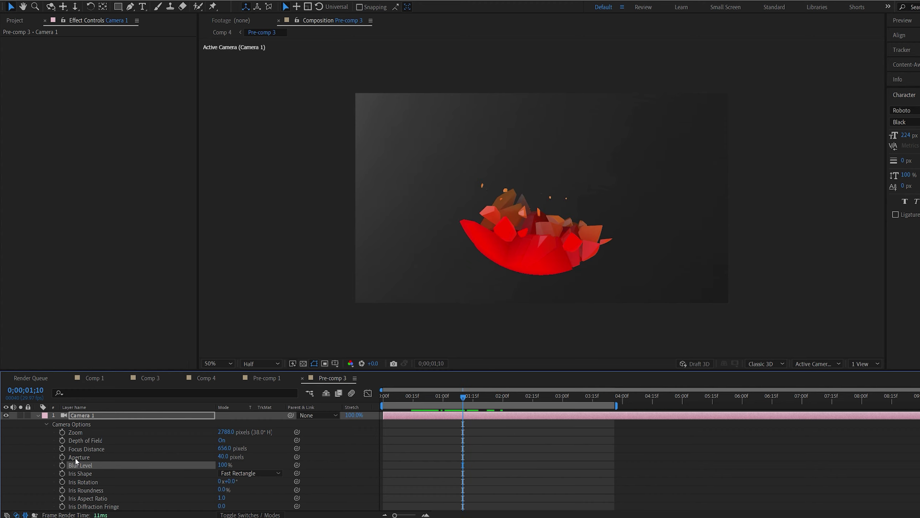
left_click(62, 449)
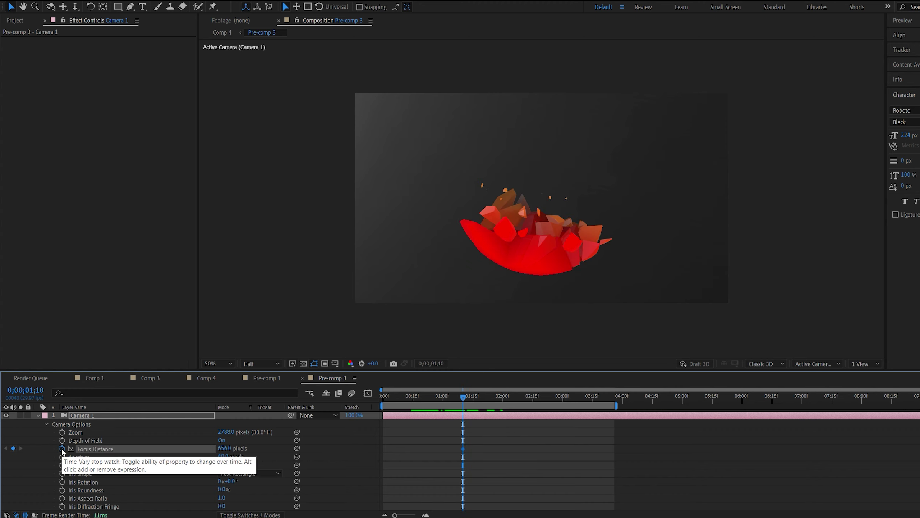
left_click_drag(484, 396, 583, 398)
left_click_drag(223, 448, 236, 448)
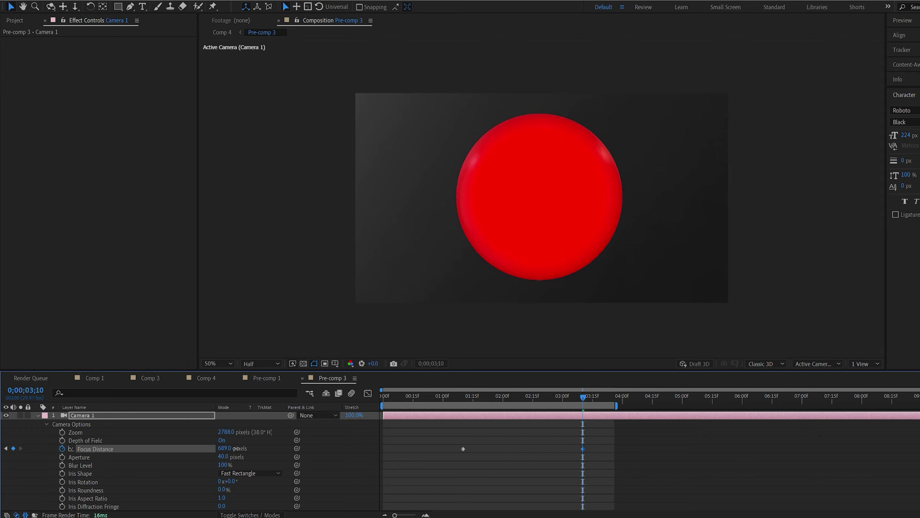
left_click_drag(518, 392, 419, 398)
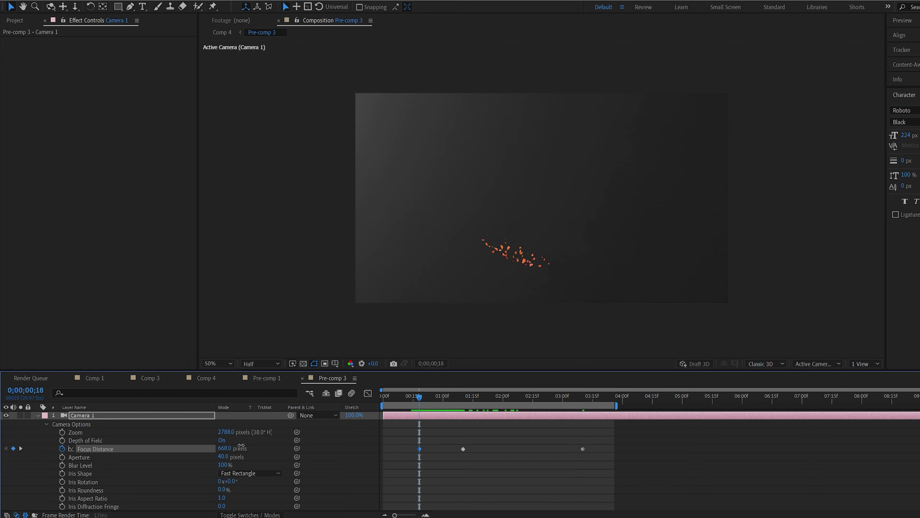
left_click_drag(225, 448, 269, 445)
key("Delete")
key("space")
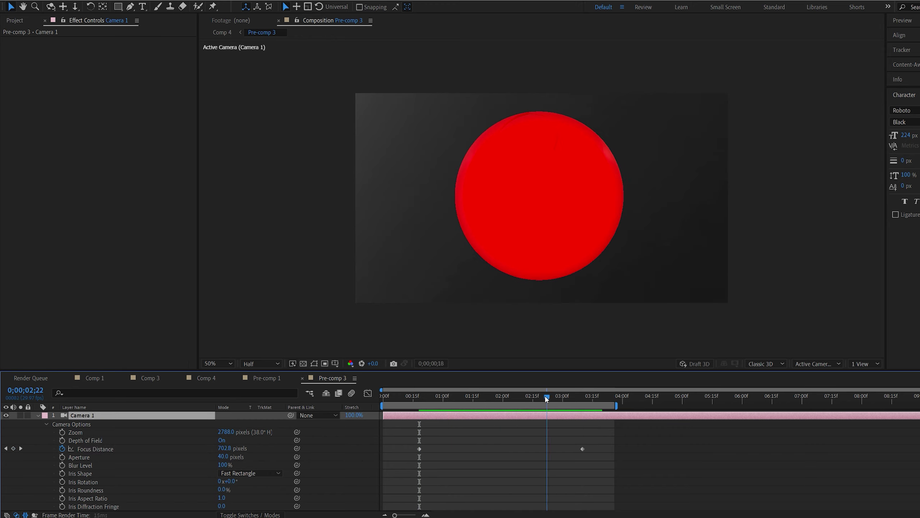
- Set Element's DOF Mode back to Pixel Blur and render the preview at Full resolution
left_click(38, 415)
left_click(82, 424)
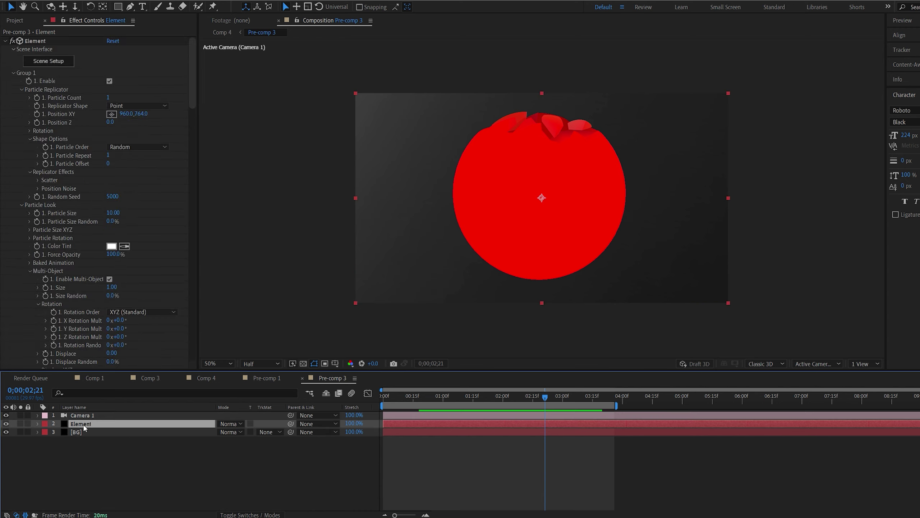
scroll(145, 217, "down", 10)
left_click(147, 306)
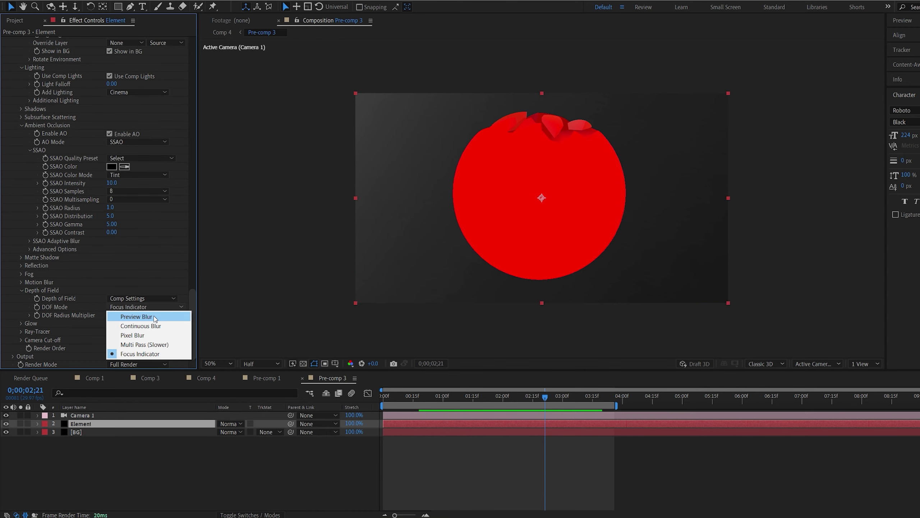
left_click(137, 335)
key("period")
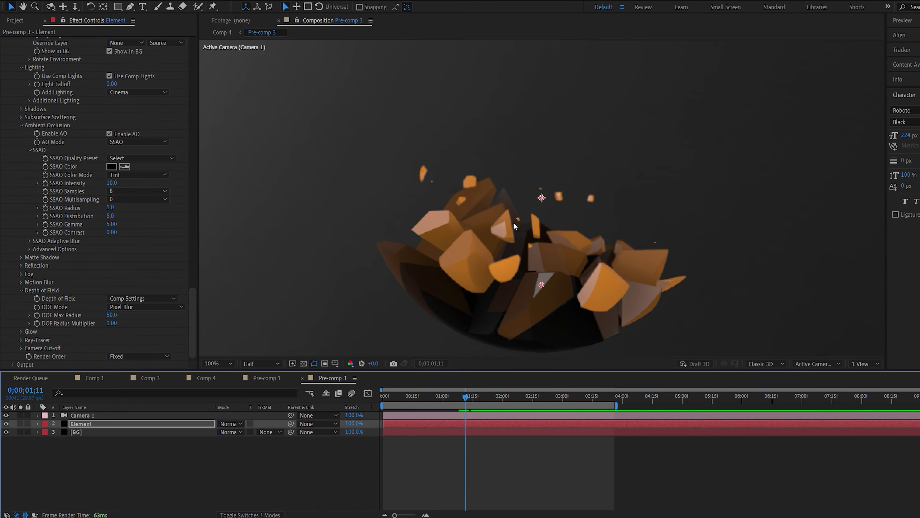
left_click(268, 361)
left_click(260, 386)
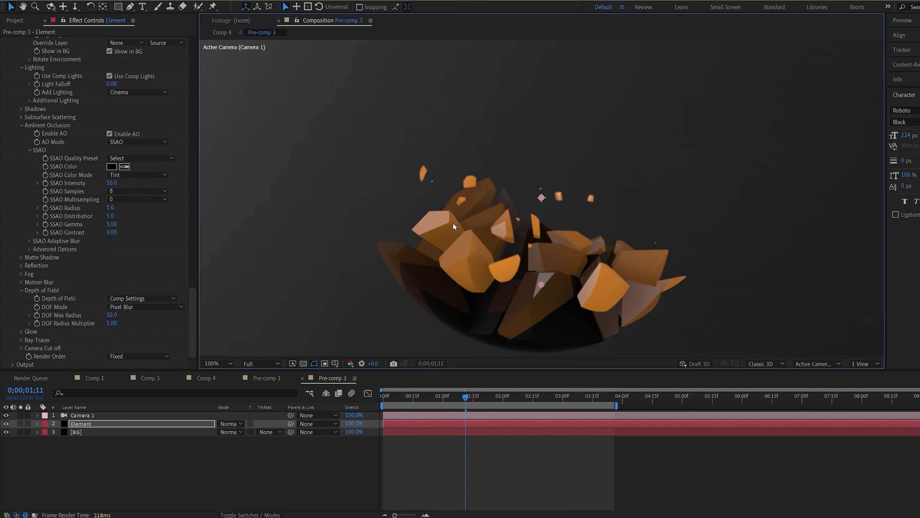
- Set Element's Depth of Field source to Comp Settings and preview the blurred bowl
left_click(131, 307)
left_click(138, 301)
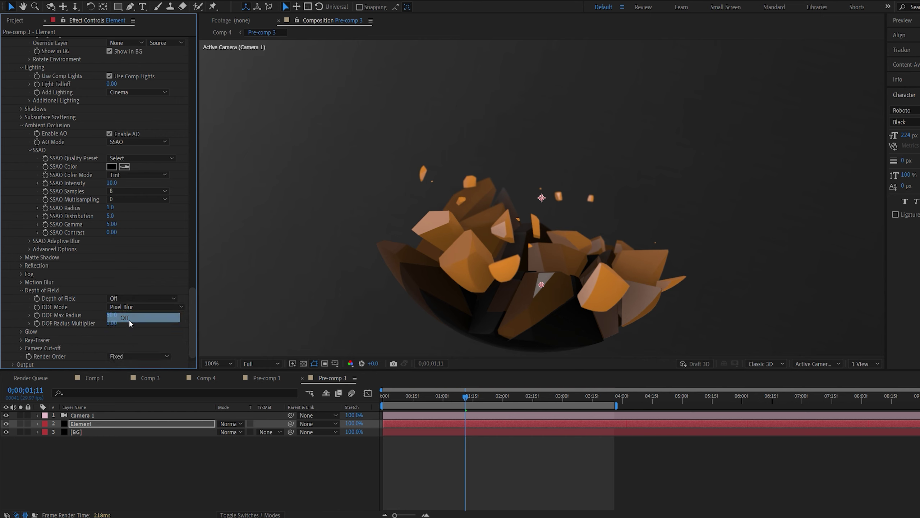
left_click(128, 318)
left_click(146, 298)
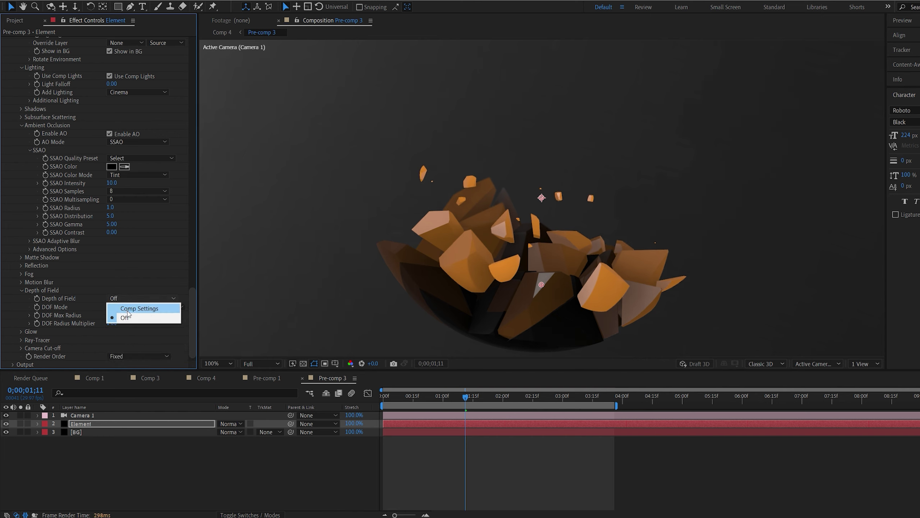
left_click(128, 310)
key("space")
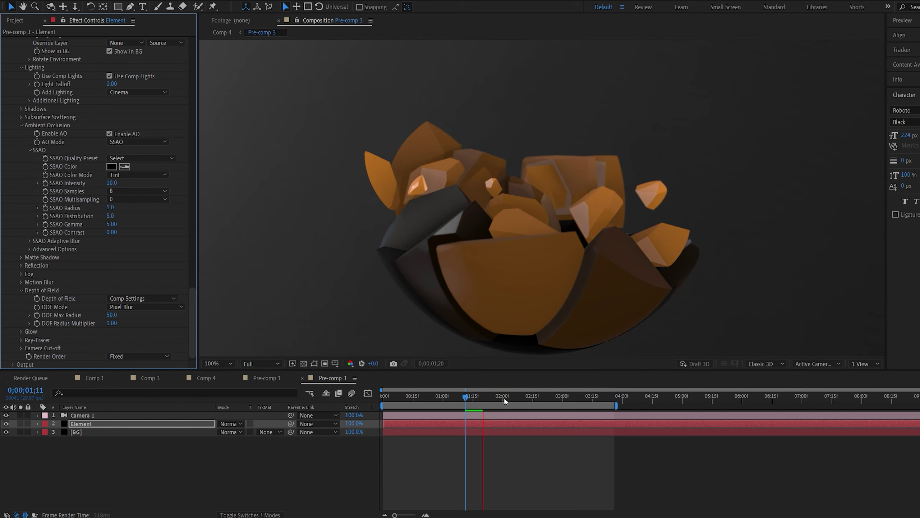
key("space")
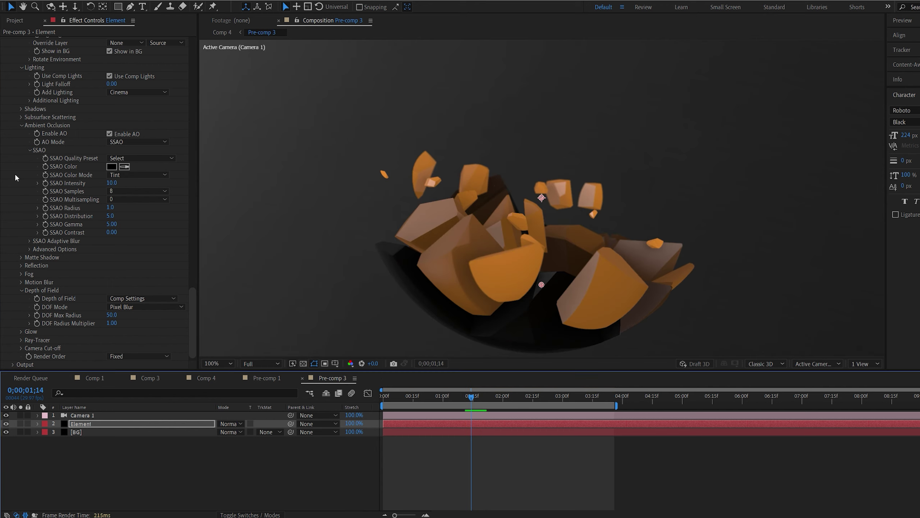
- Duplicate the Element layer as Element 2 and set its Output Show to Illumination
left_click(21, 282)
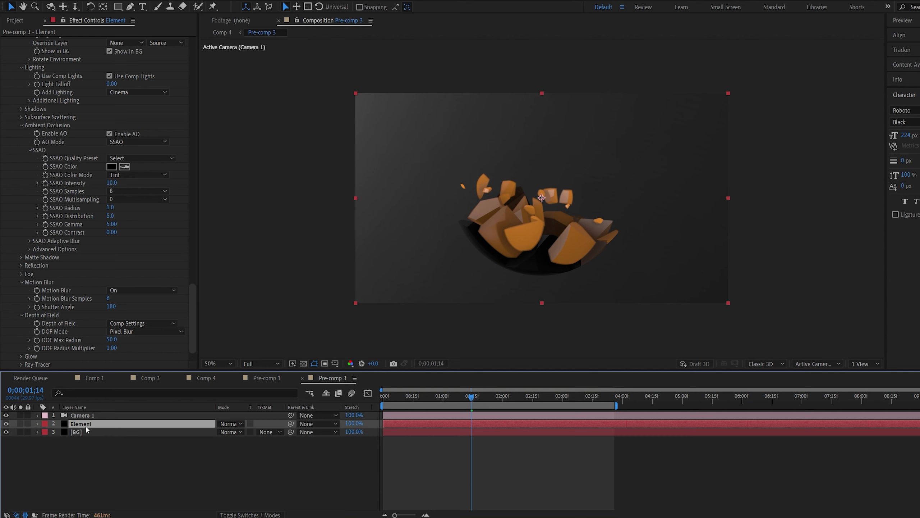
key("ctrl+d")
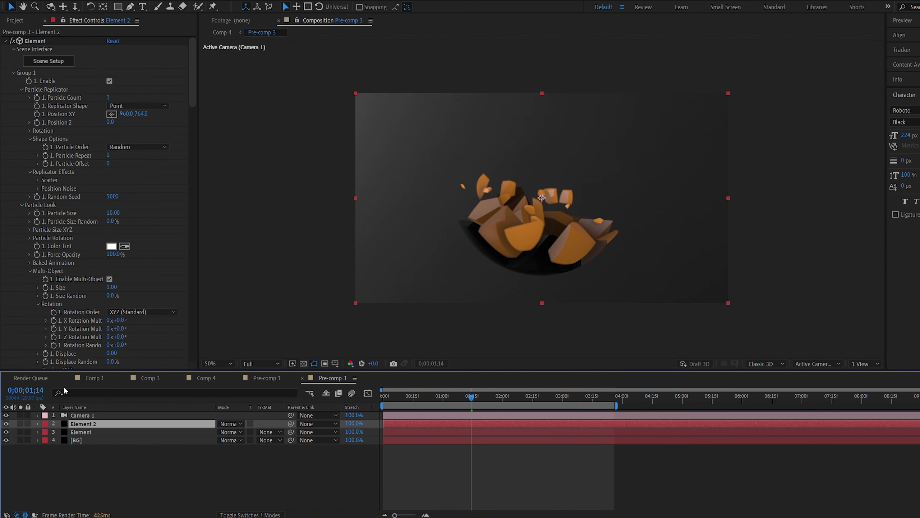
scroll(11, 363, "down", 10)
left_click(12, 356)
scroll(18, 351, "down", 5)
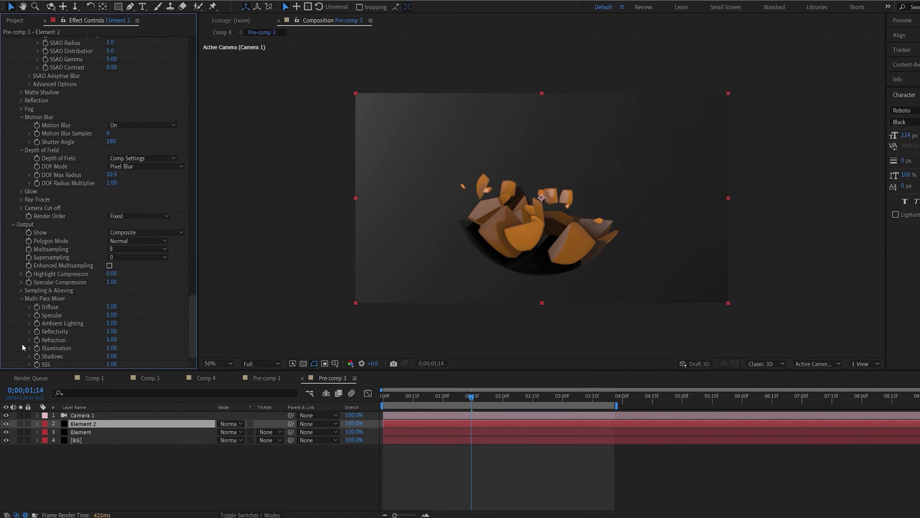
left_click(125, 233)
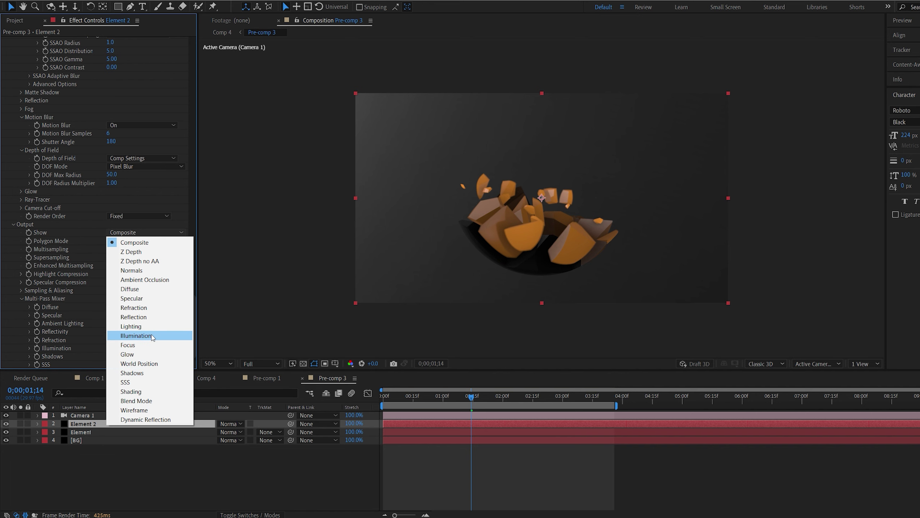
left_click(136, 335)
- Add Deep Glow at exposure 0.35 to Element 2, blended in Add mode at 45% opacity
key("ctrl+space")
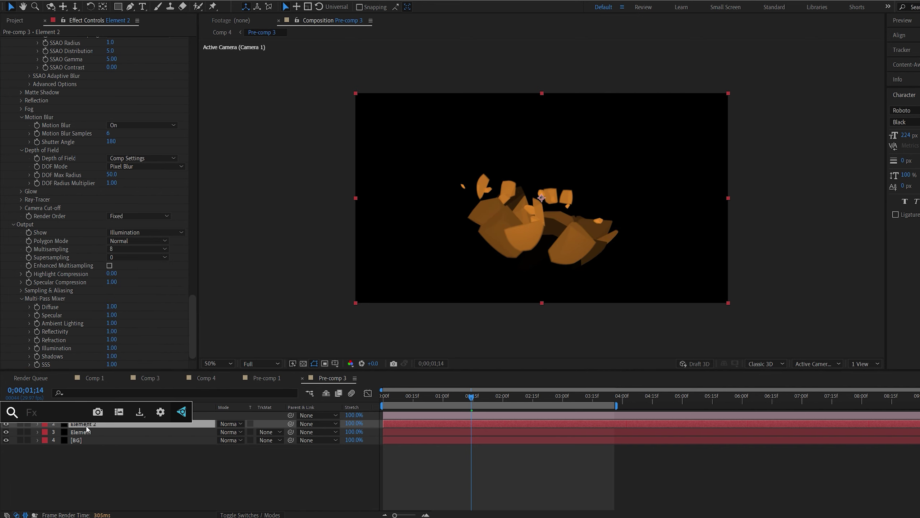
type("dee")
left_click(56, 430)
key("t")
left_click(230, 425)
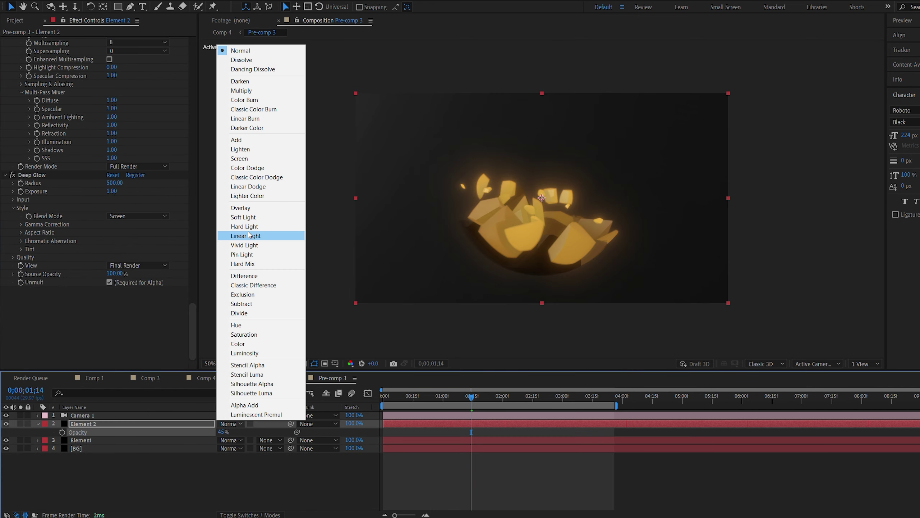
left_click(261, 186)
left_click_drag(104, 195, 90, 202)
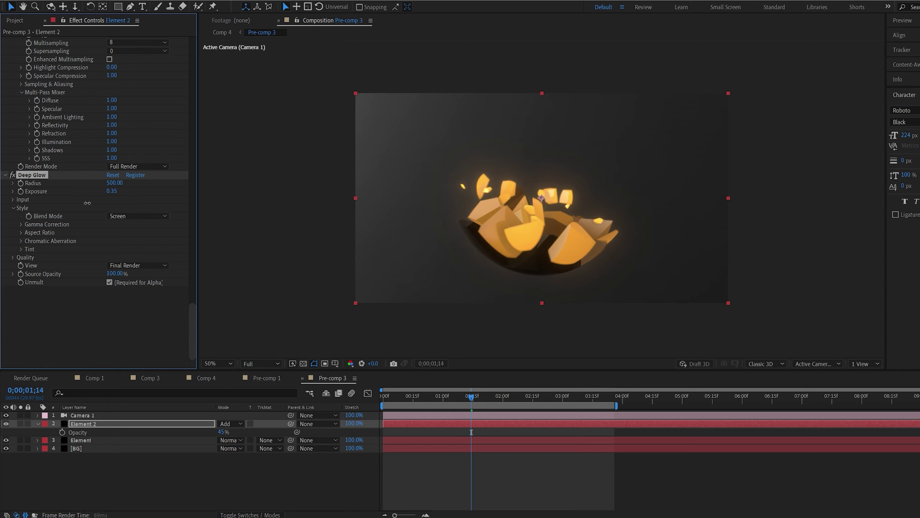
left_click(124, 449)
- Pre-compose all four layers into Pre-comp 4
key("ctrl+a")
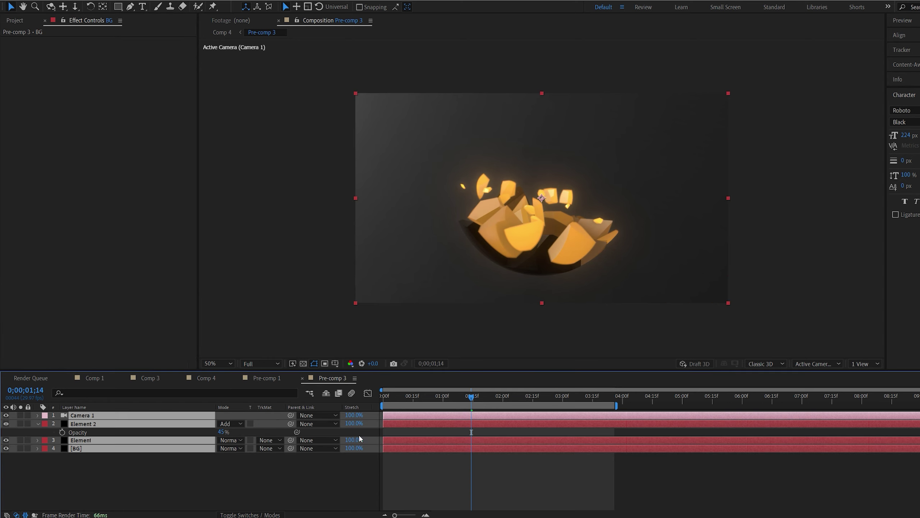
key("ctrl+shift+c")
left_click(511, 316)
- Add a Curves effect to Pre-comp 4 with an S-shaped curve for contrast
key("ctrl+space")
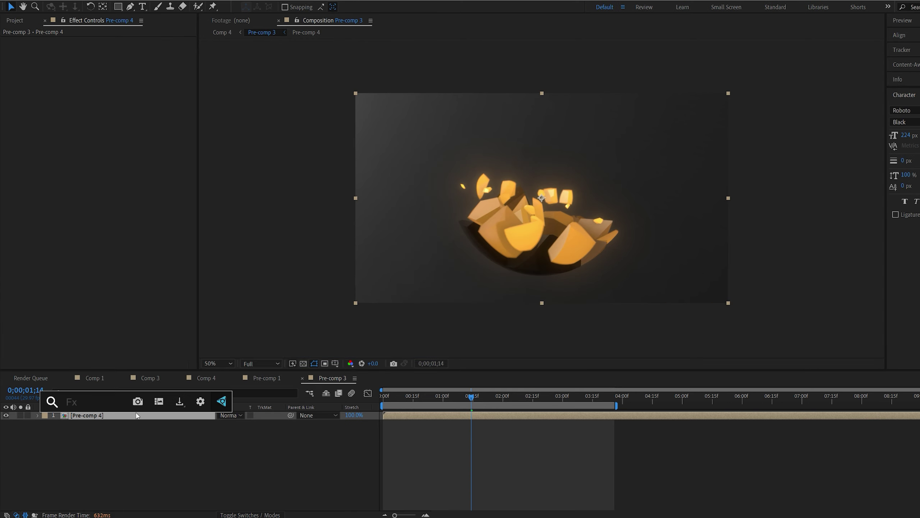
type("cur")
left_click(94, 420)
left_click_drag(101, 128, 96, 122)
left_click_drag(56, 163, 60, 167)
left_click(404, 455)
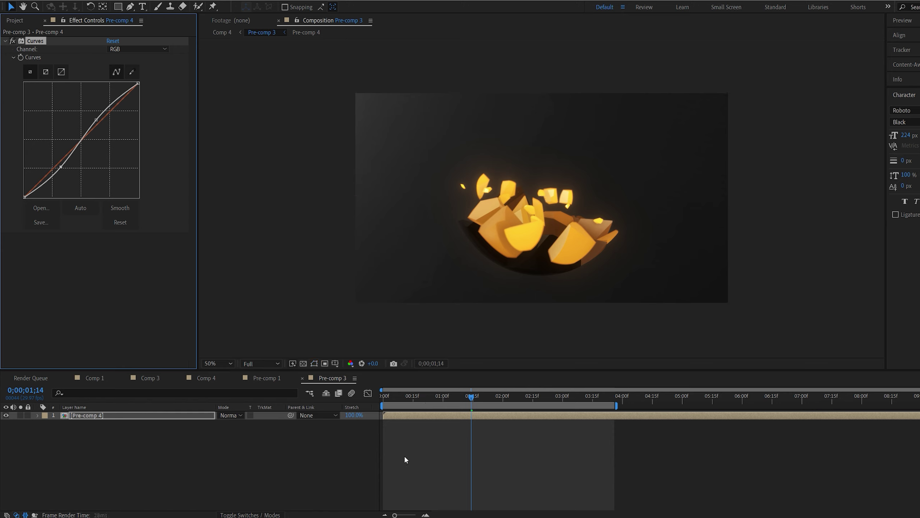